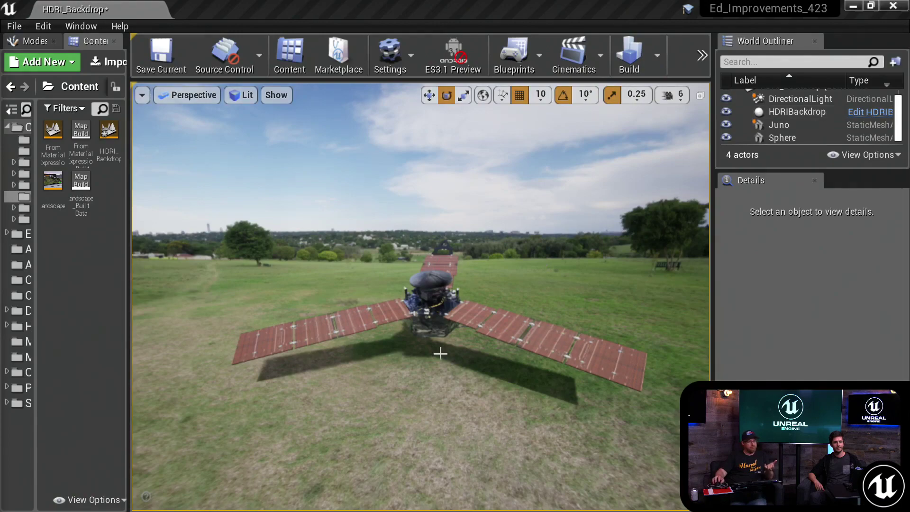
Step: Preview the HDRI_Backdrop level in Simulate mode, check the play and launch options, and stop the simulation
right_drag(440, 354, 472, 370)
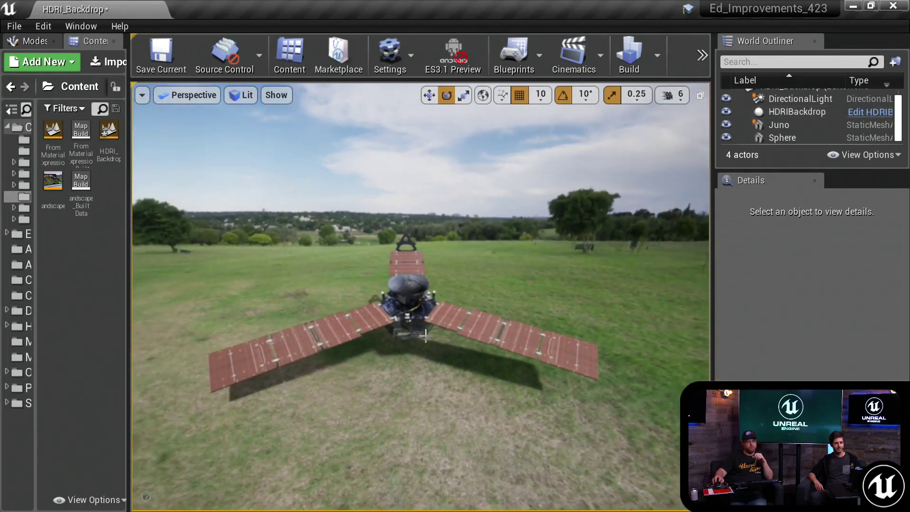
click(701, 59)
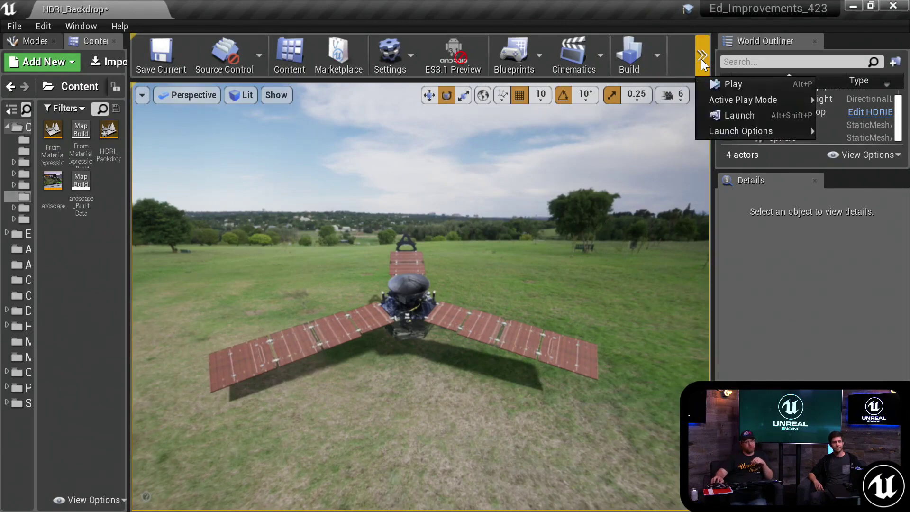
mouse_move(736, 100)
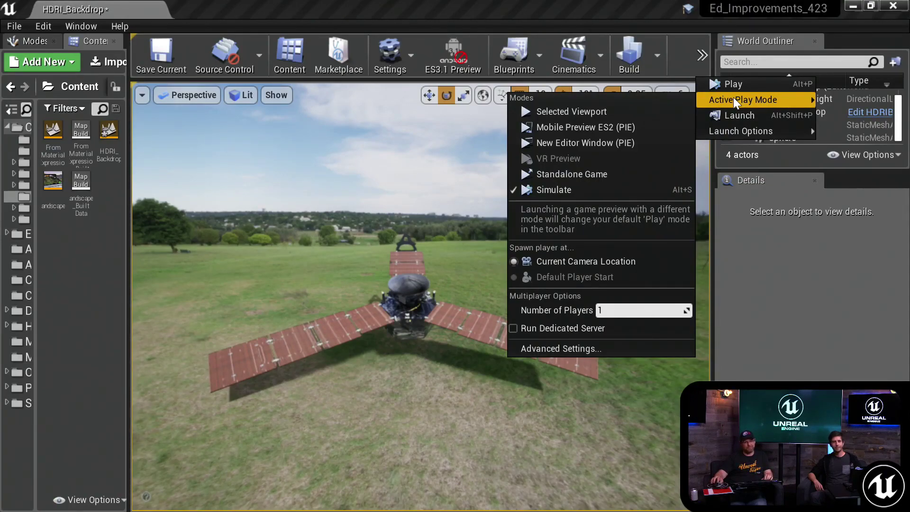
mouse_move(738, 133)
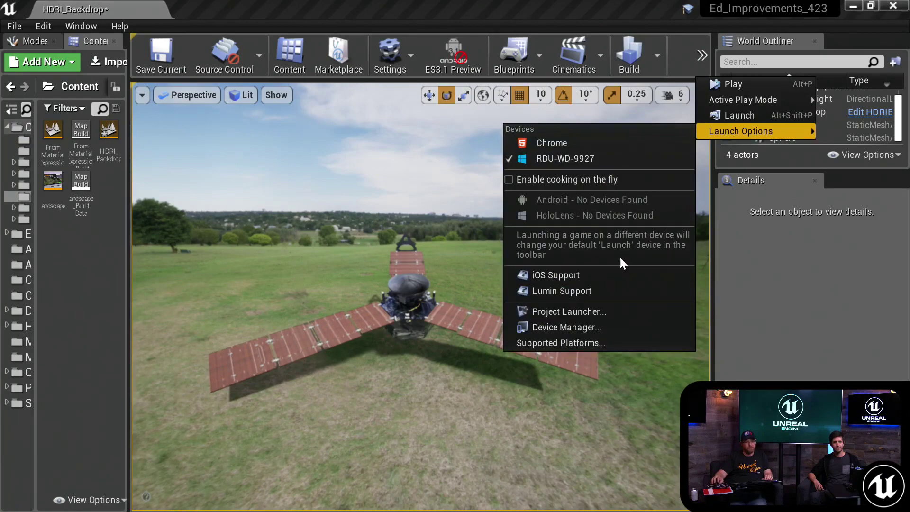
mouse_move(793, 99)
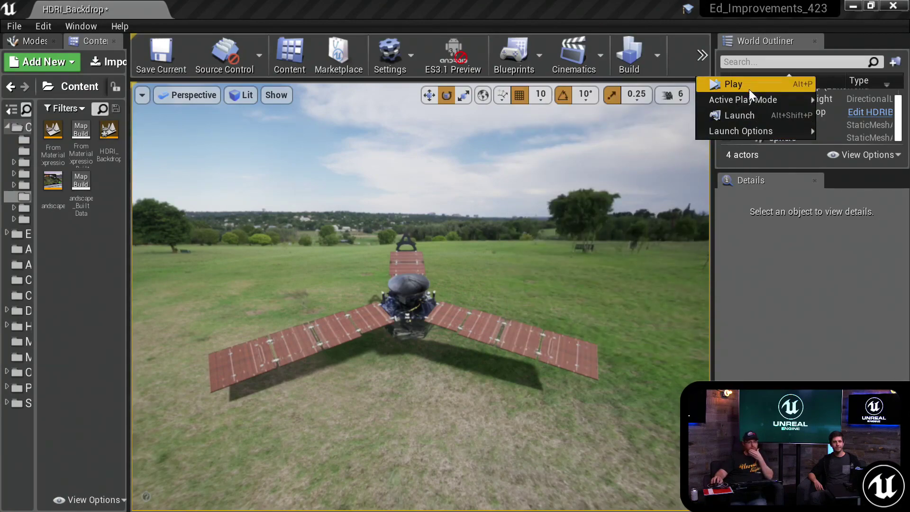
click(749, 89)
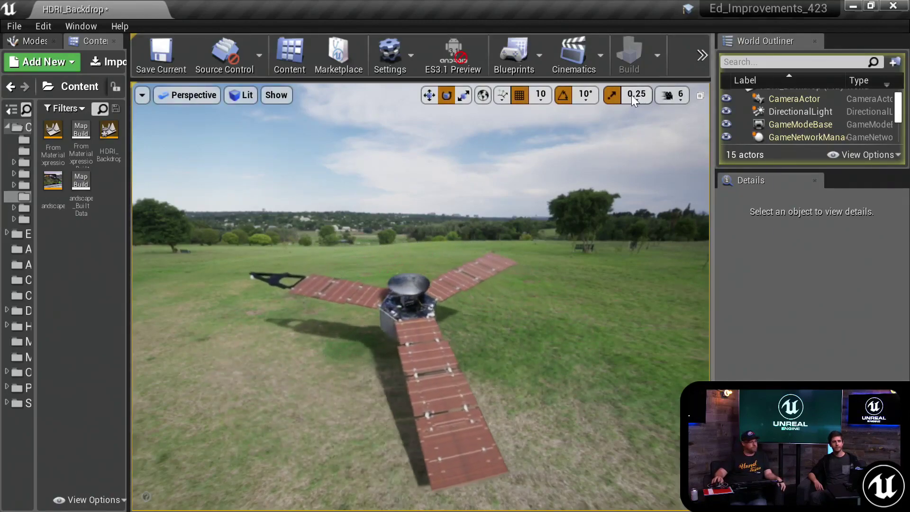
click(700, 60)
click(720, 99)
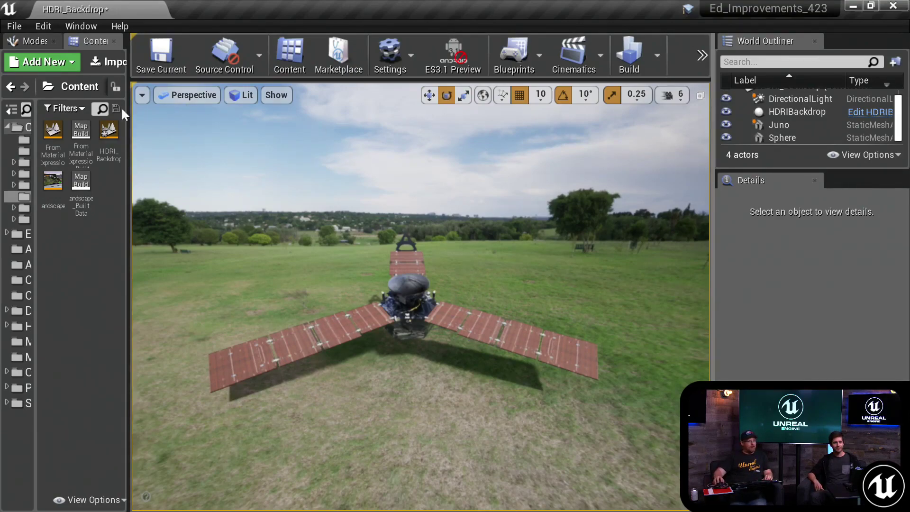
Step: Create a new level from the Empty Level template
click(13, 24)
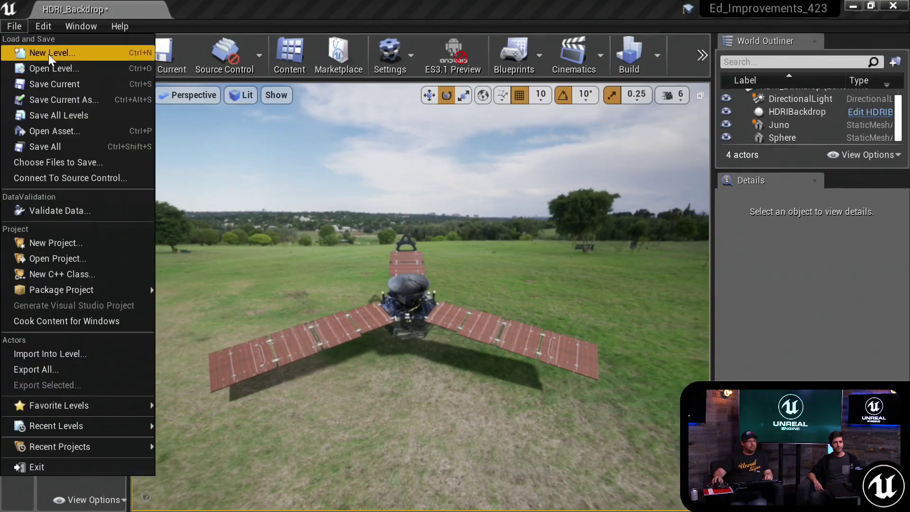
click(49, 54)
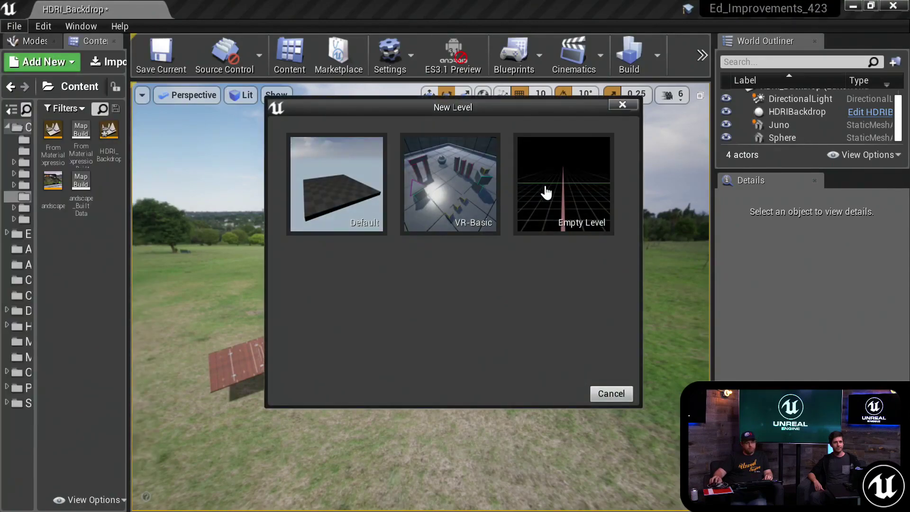
click(546, 191)
click(560, 384)
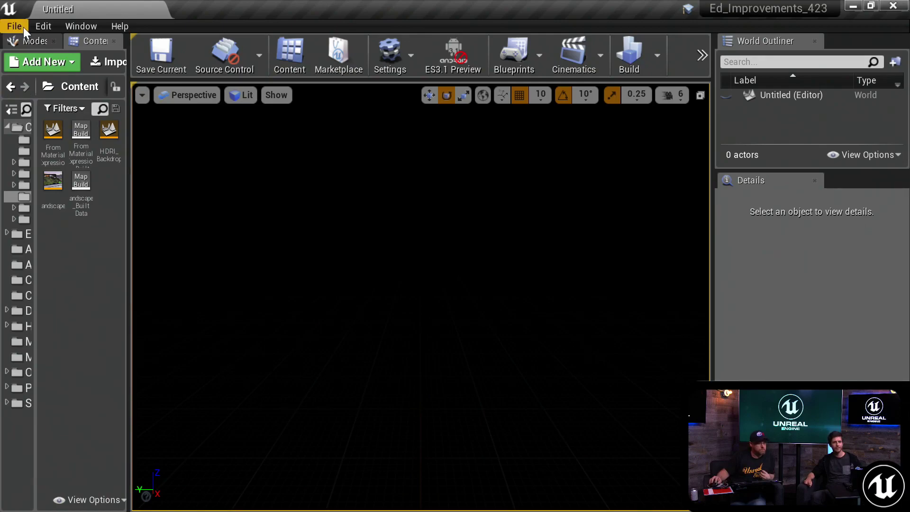
Step: Search the plugins for "hdri", check that HDRIBackdrop is enabled, and close the plugin list
click(46, 27)
mouse_move(76, 27)
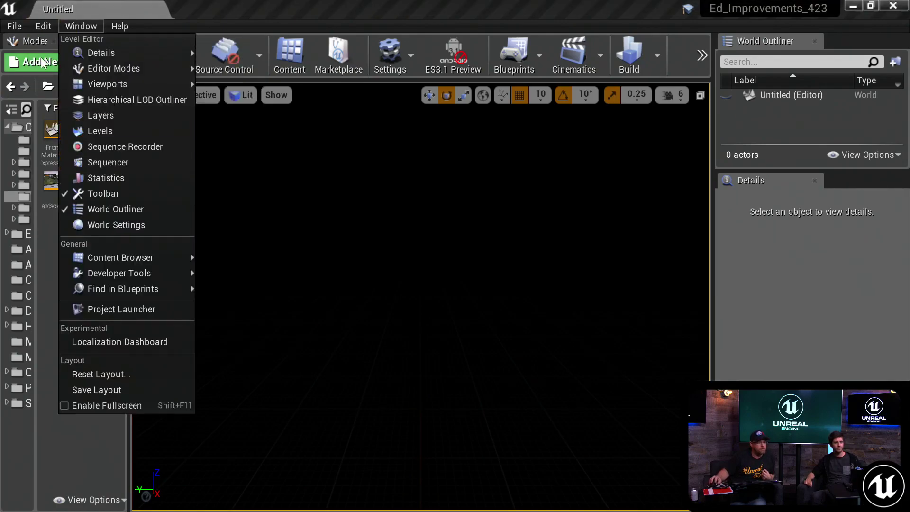
mouse_move(43, 27)
click(66, 243)
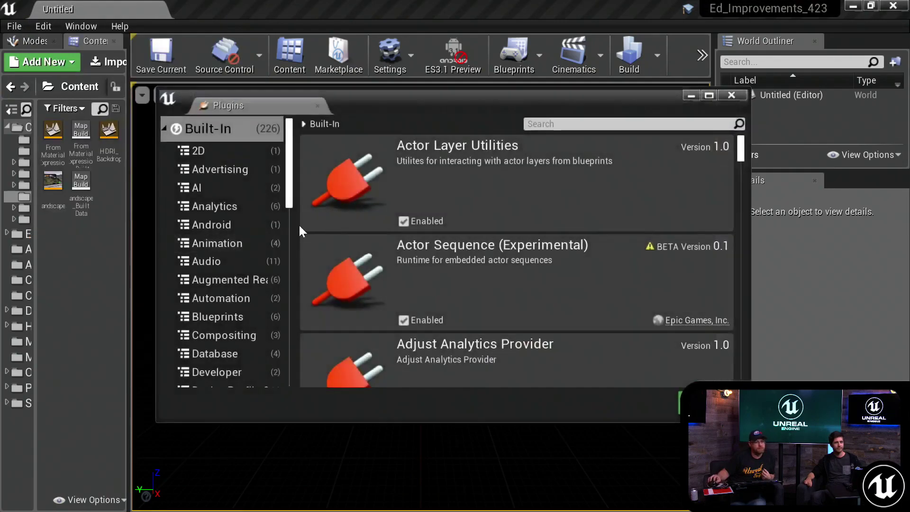
scroll(345, 205, down, 1)
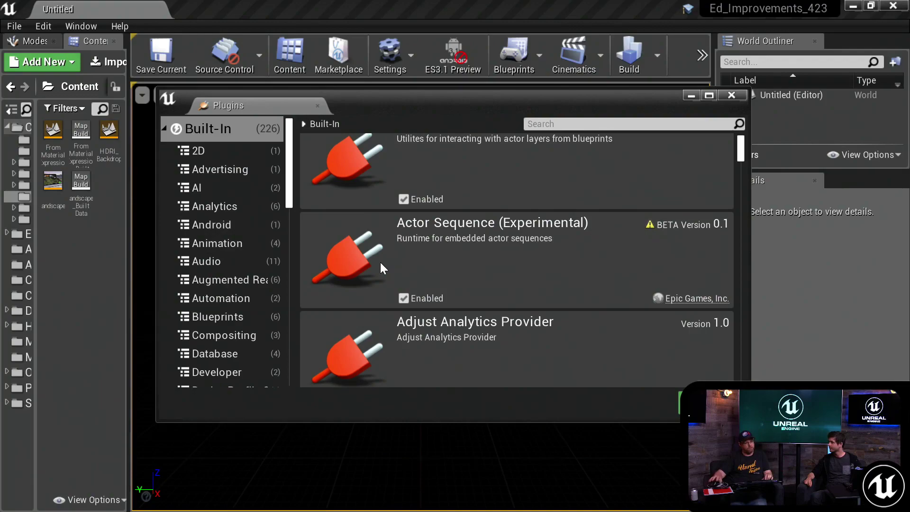
scroll(382, 266, down, 3)
click(628, 122)
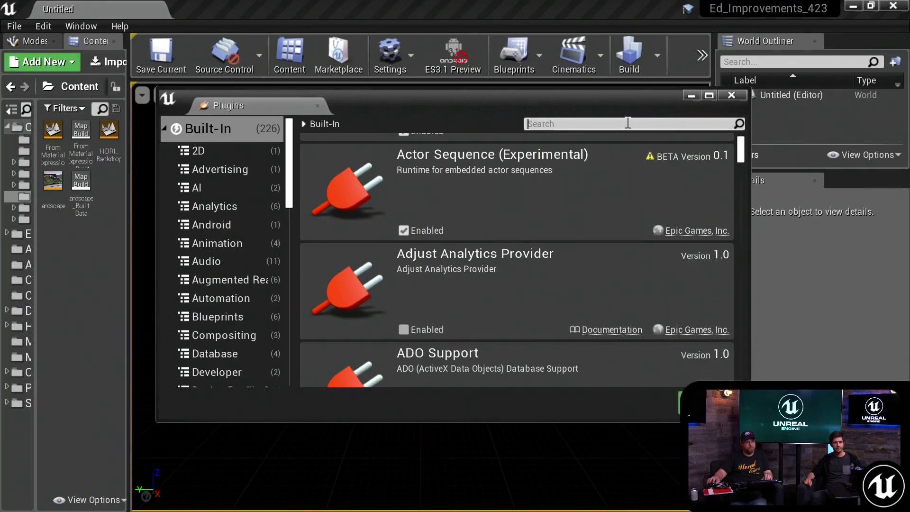
text(hdri)
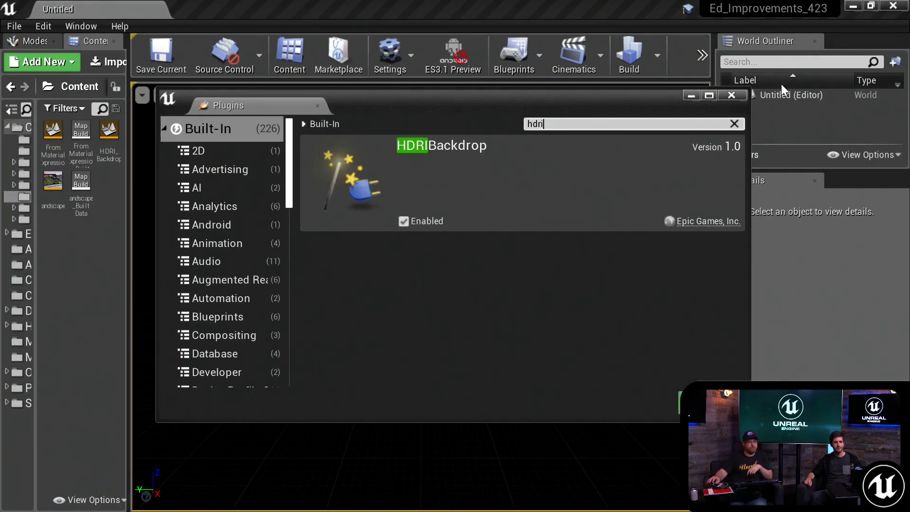
click(732, 95)
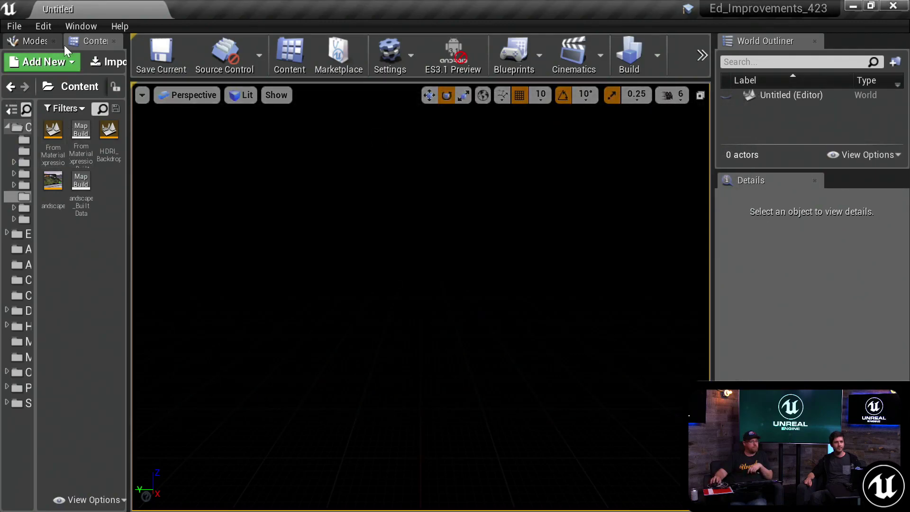
Step: Find the HDRIBackdrop actor by searching the placeable classes for "hdri" and place it in the empty level
click(37, 43)
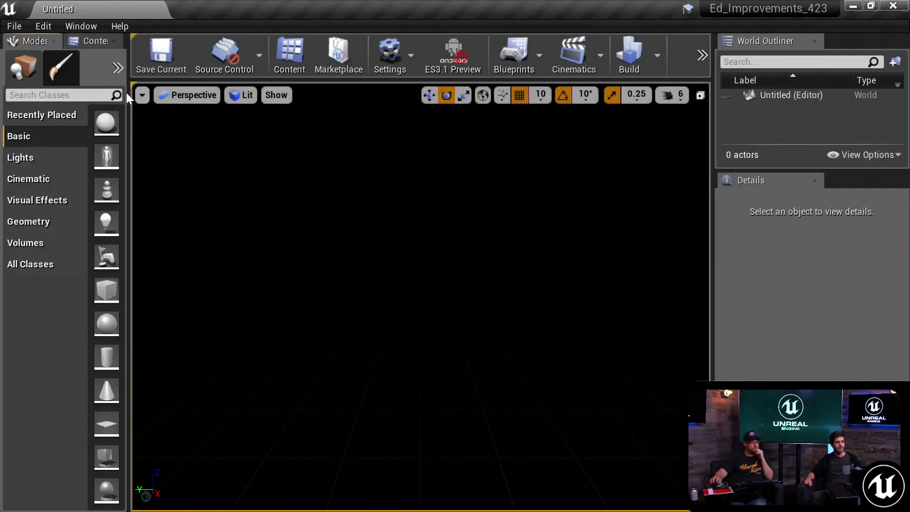
drag(126, 97, 195, 97)
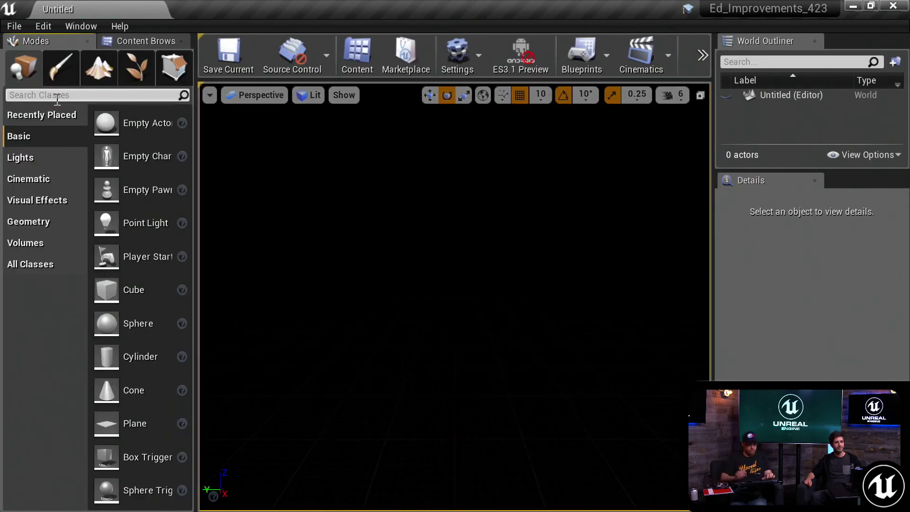
click(57, 95)
text(hdri)
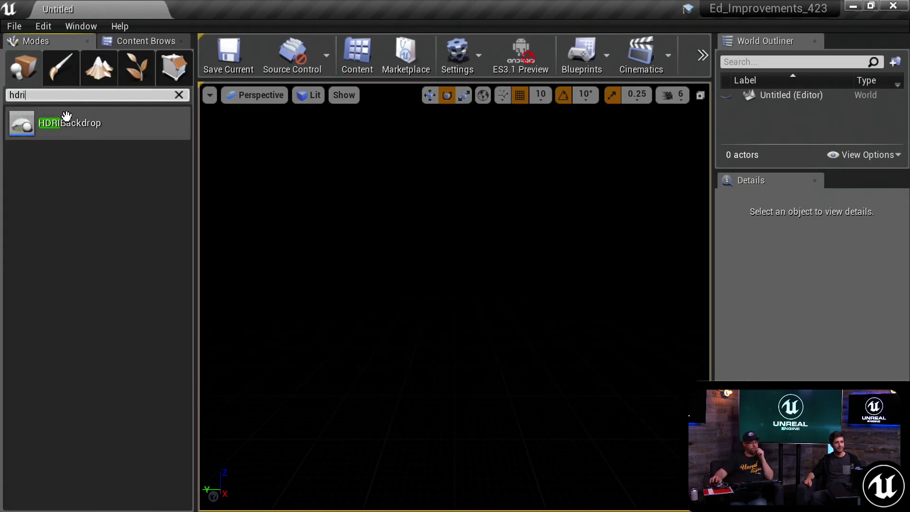
drag(67, 116, 445, 366)
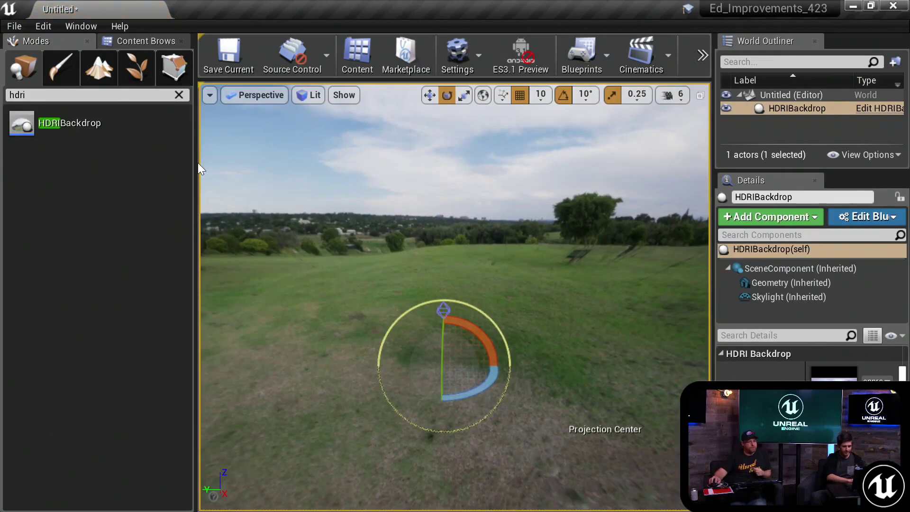
drag(196, 163, 140, 166)
right_drag(361, 240, 417, 289)
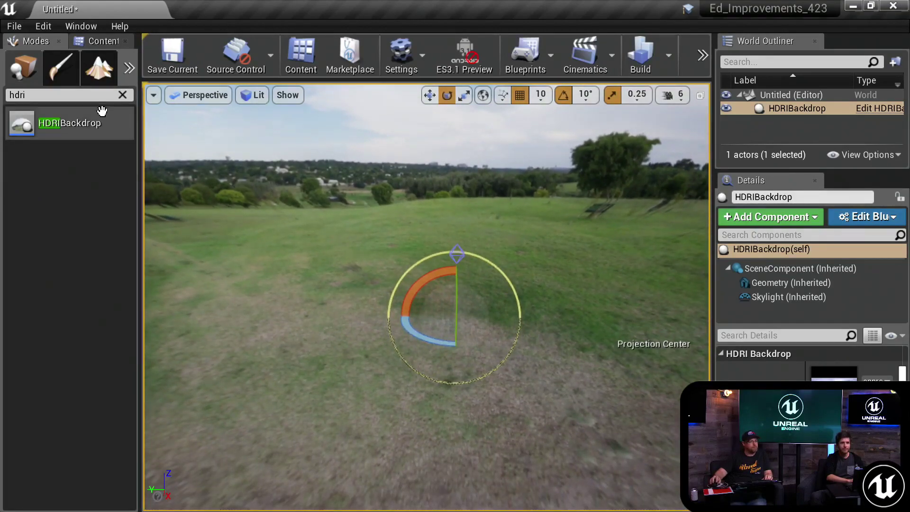
Step: Browse the project content to the JUNO folder inside HDRIBackdrop, widening the asset view
click(105, 42)
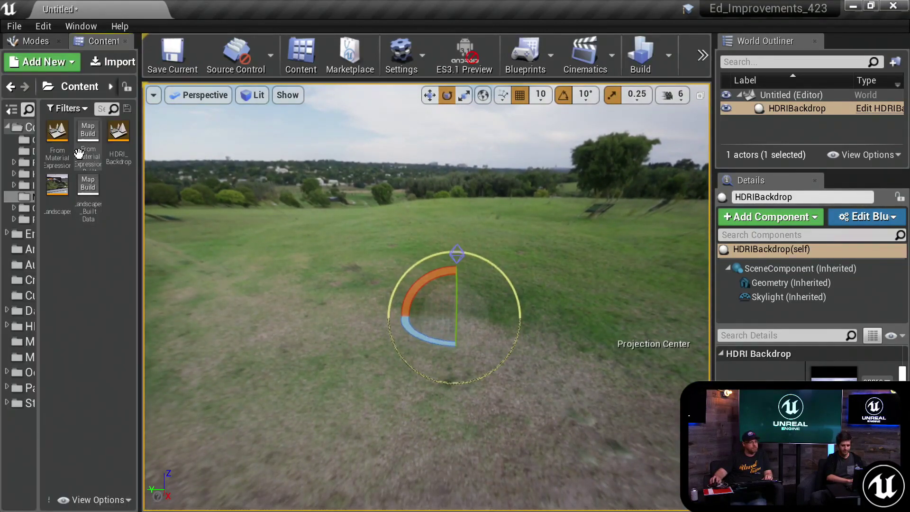
drag(37, 141, 49, 141)
click(37, 139)
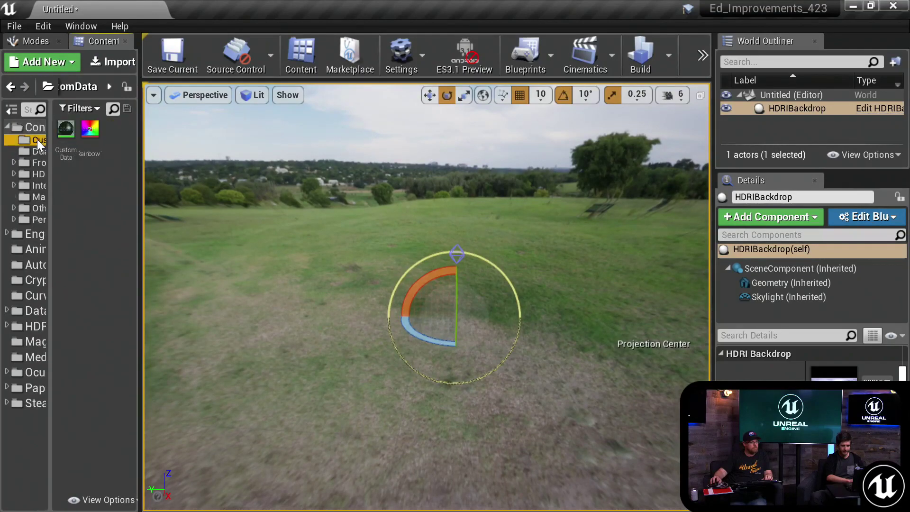
click(37, 173)
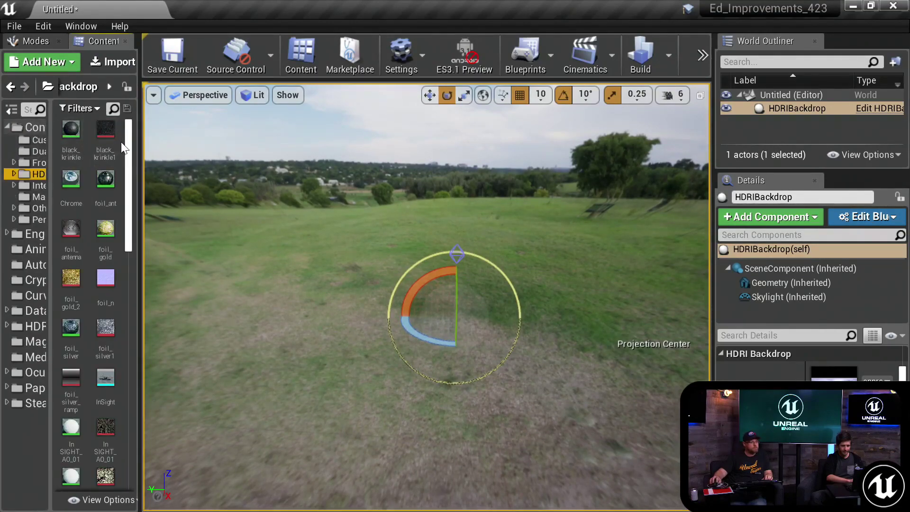
drag(141, 143, 233, 144)
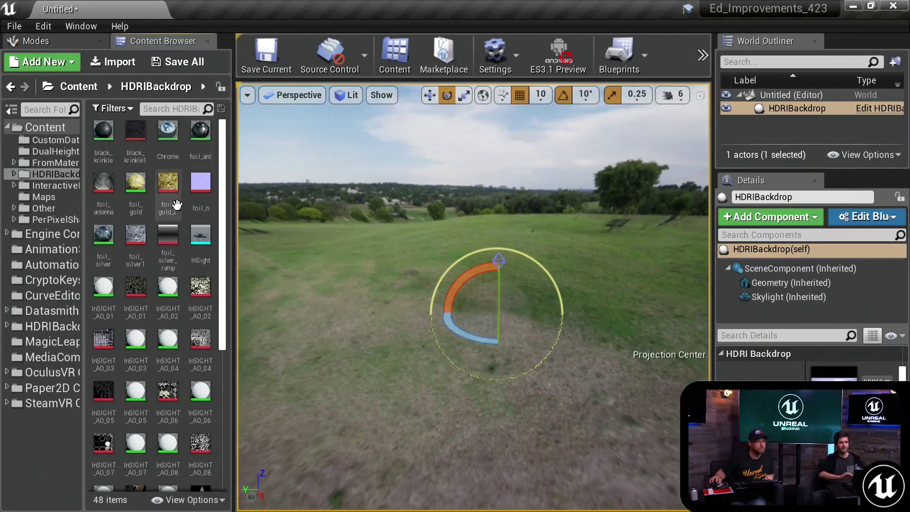
scroll(162, 237, down, 3)
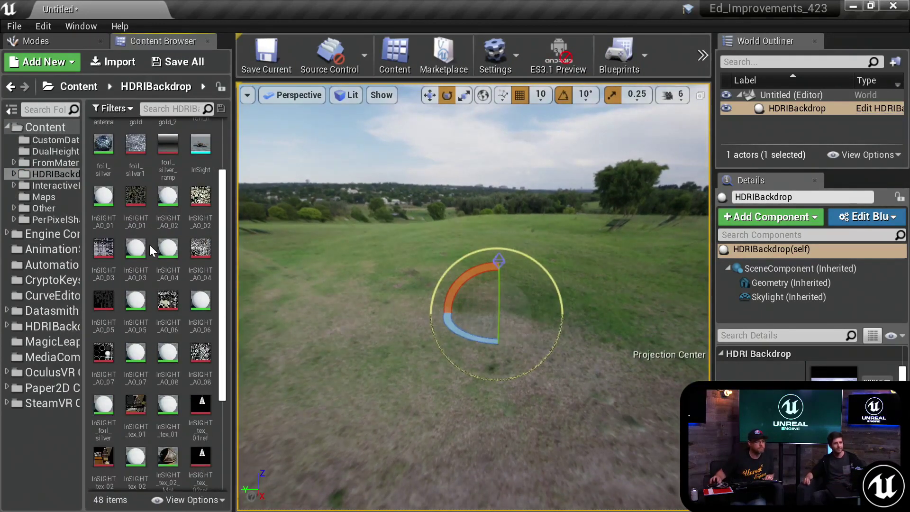
click(15, 174)
click(52, 186)
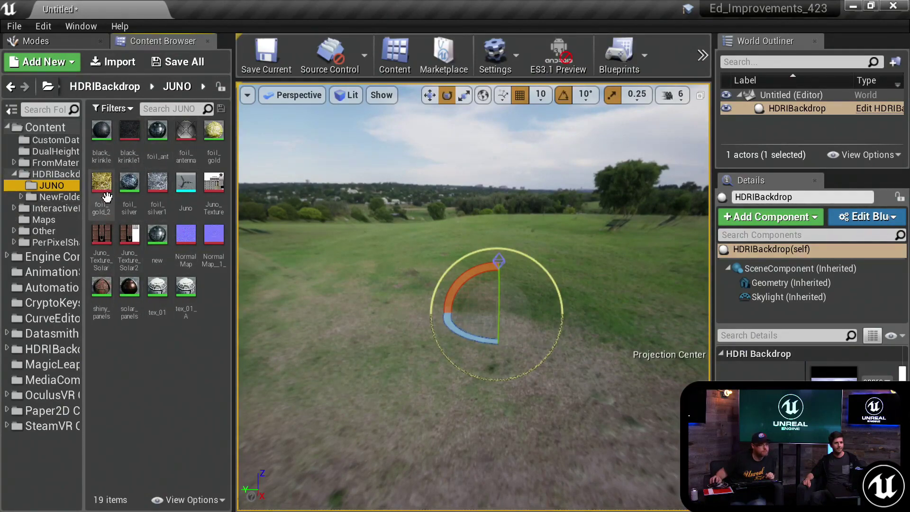
Step: Place the Juno static mesh on the backdrop's grass, activate the move tool and frame the mesh
drag(186, 183, 429, 293)
key(e)
key(w)
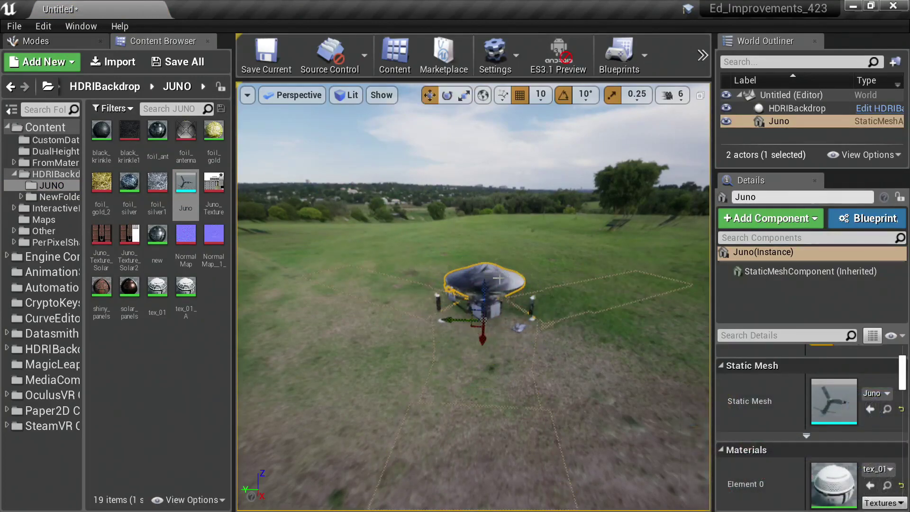
key(f)
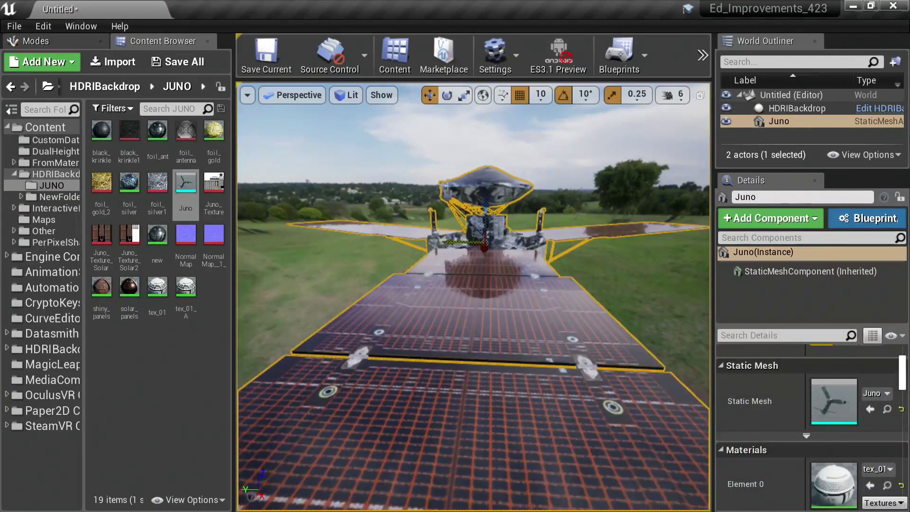
right_drag(474, 296, 450, 294)
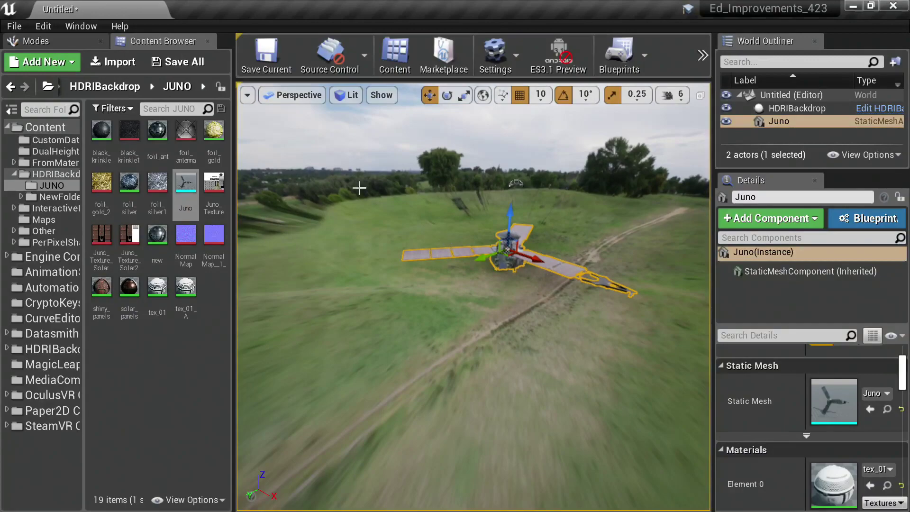
mouse_move(450, 294)
right_down()
mouse_move(455, 274)
mouse_move(459, 293)
mouse_move(436, 294)
right_up()
right_drag(676, 316, 676, 316)
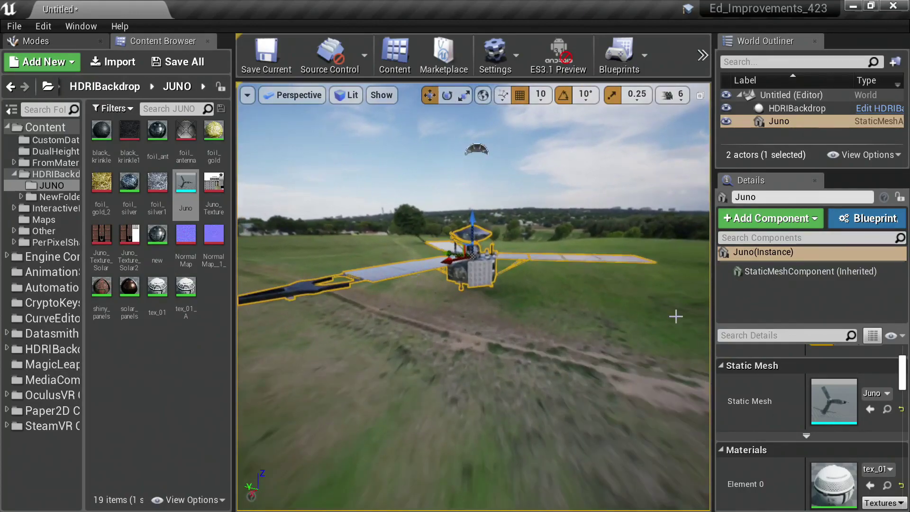
Step: Shift the Juno mesh a short way along its X axis and lower it slightly toward the ground
click(777, 110)
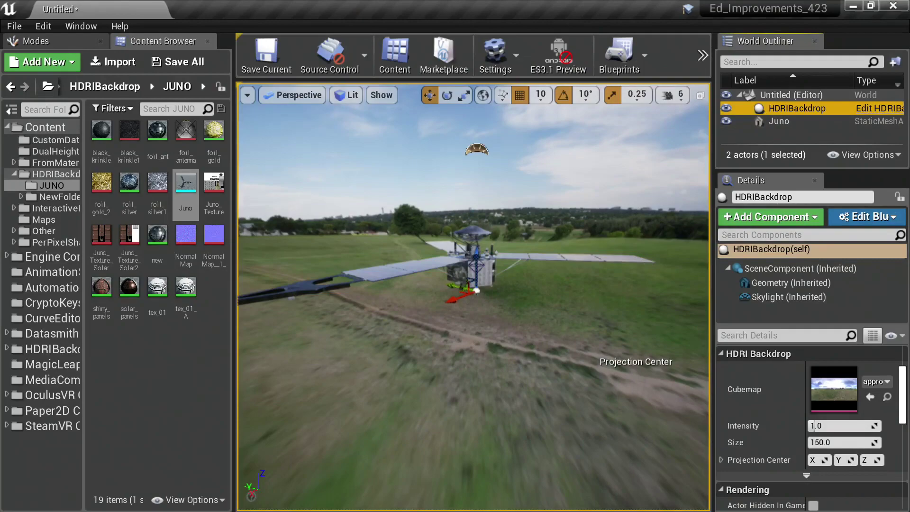
right_drag(583, 314, 576, 313)
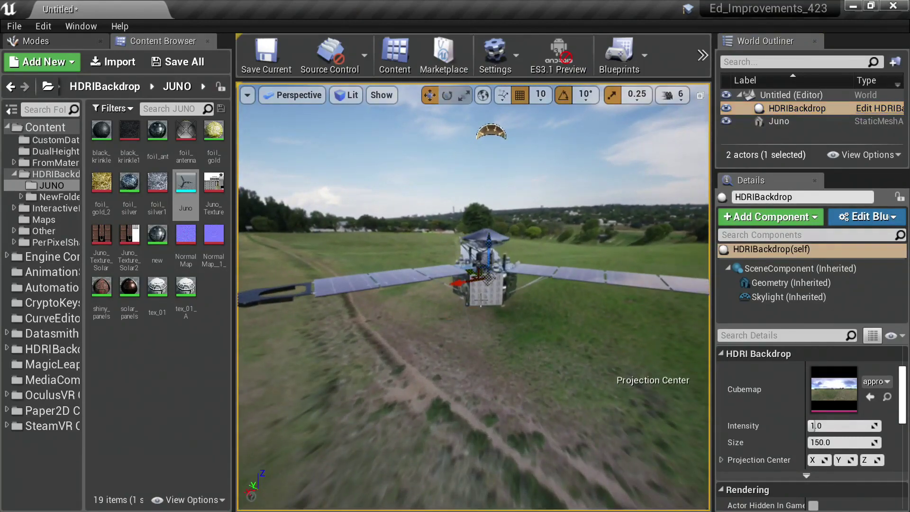
click(448, 269)
drag(449, 269, 417, 274)
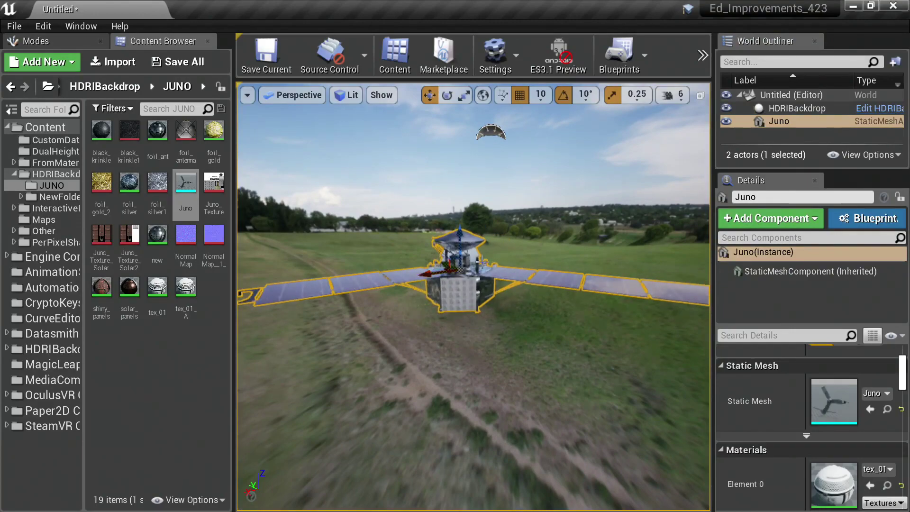
drag(463, 227, 460, 238)
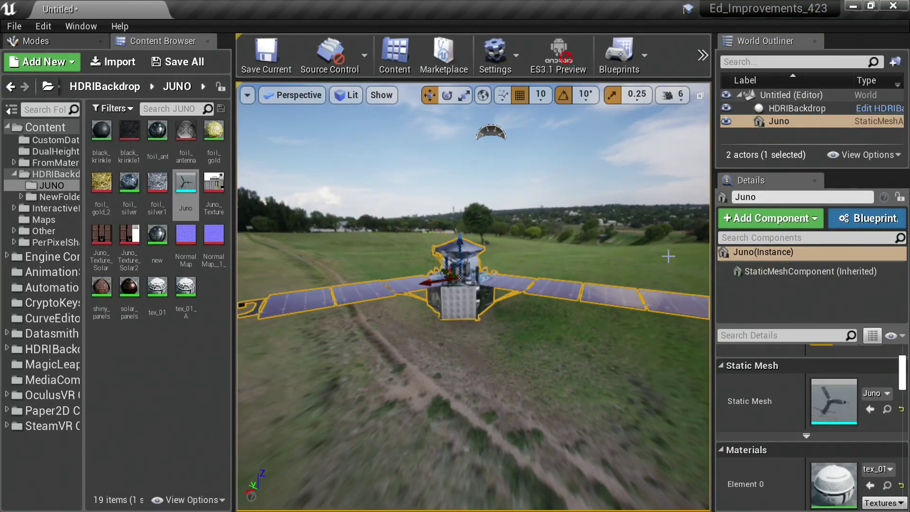
Step: Select the HDRIBackdrop actor, enlarge its Details area and examine the settings of its Skylight component
click(769, 108)
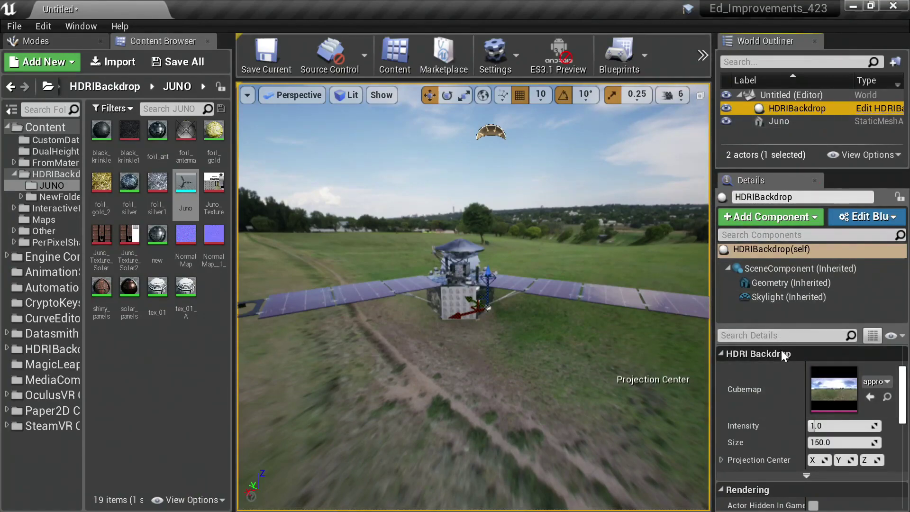
click(771, 172)
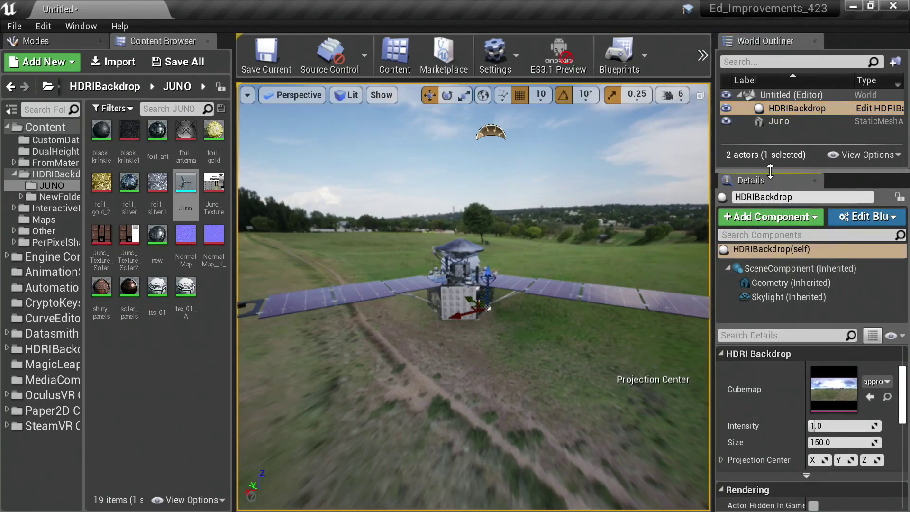
drag(771, 173, 770, 114)
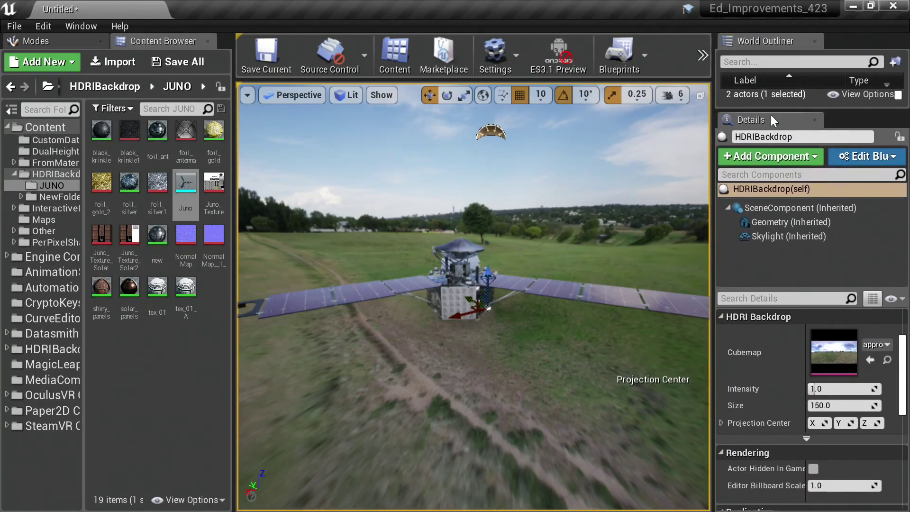
click(766, 195)
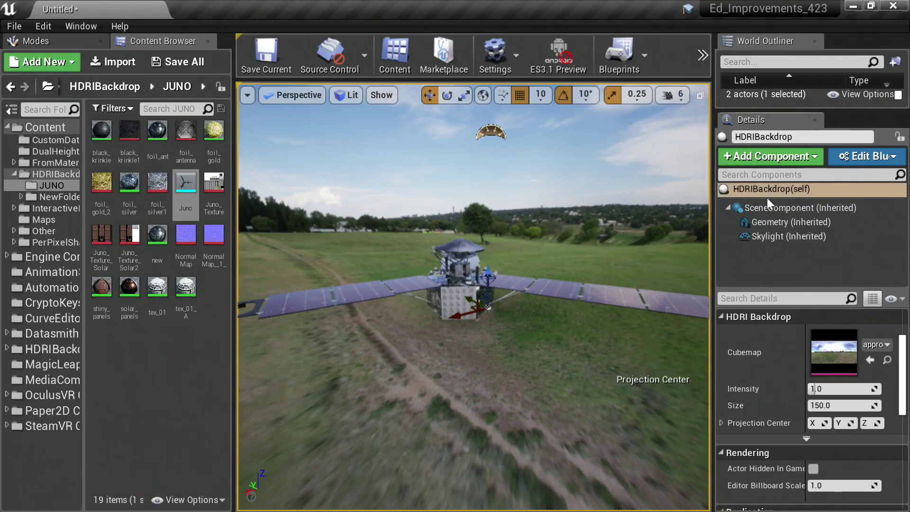
click(773, 235)
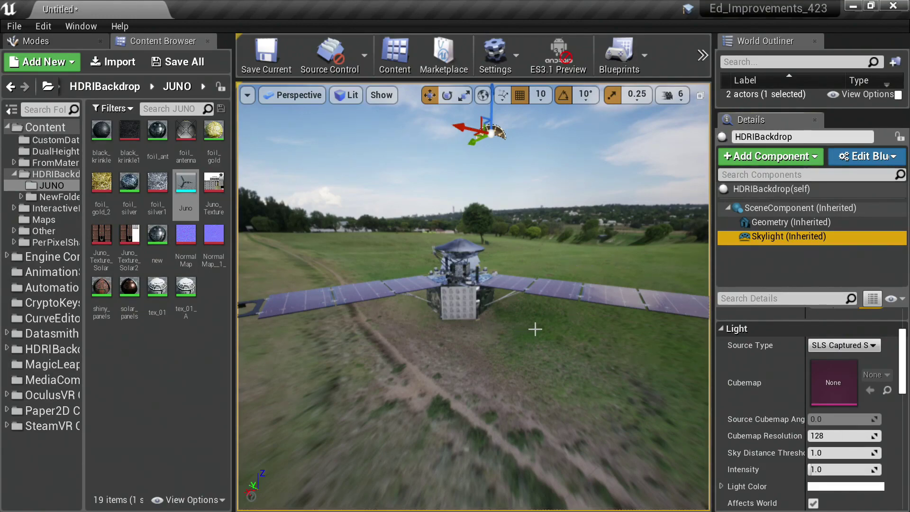
Step: Rotate the Juno mesh slightly about its vertical axis with the rotate tool
click(461, 315)
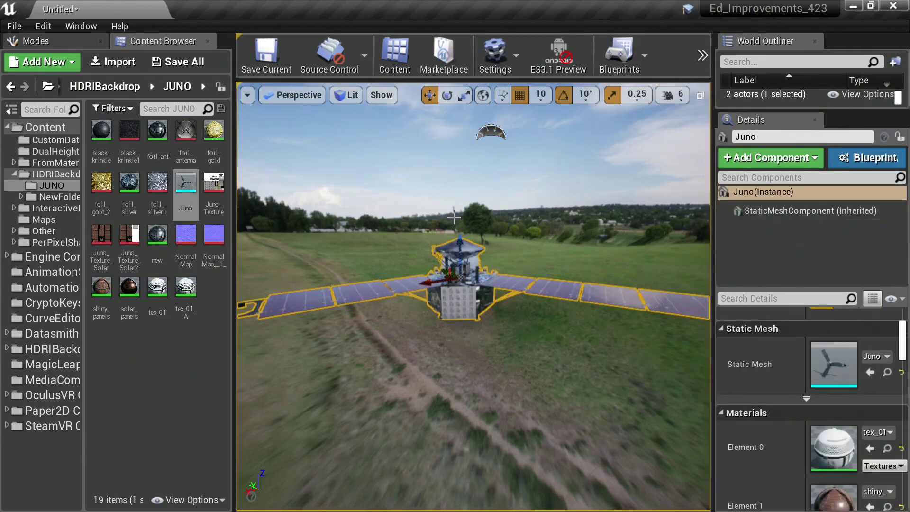
key(e)
drag(450, 306, 341, 308)
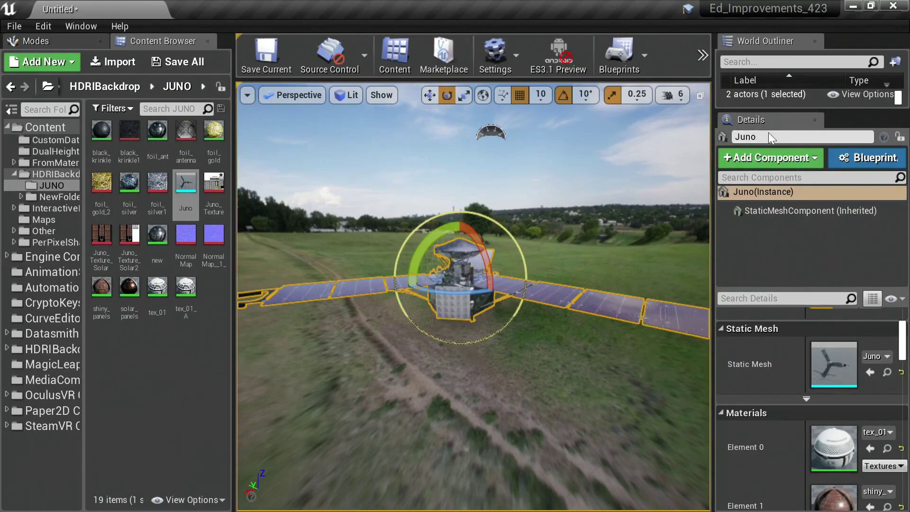
Step: Change the static mesh of the backdrop's Geometry component to EnviroBox, found by searching the mesh assets for "enviro"
click(613, 232)
click(777, 223)
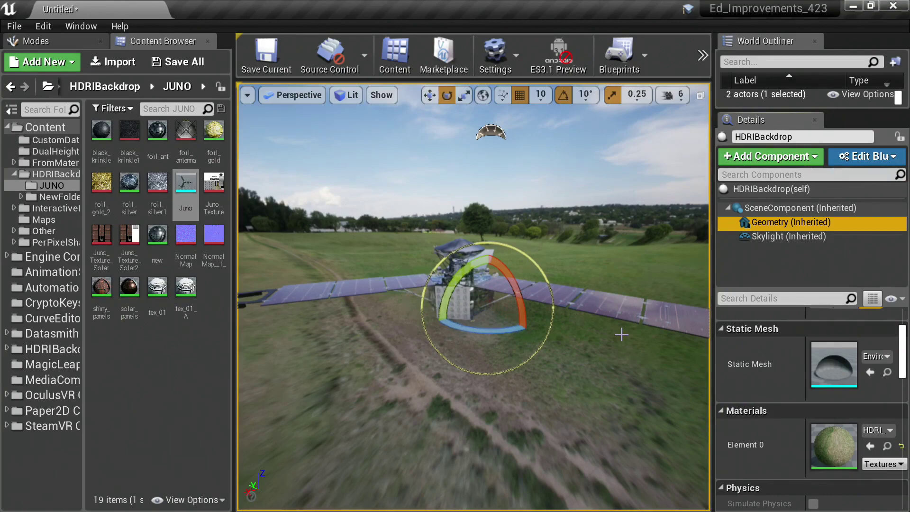
click(823, 374)
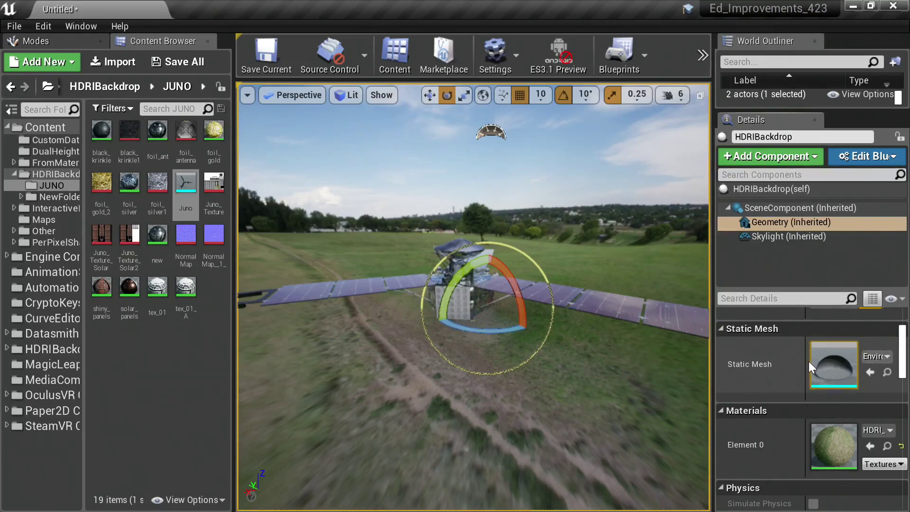
drag(806, 361, 754, 361)
click(858, 357)
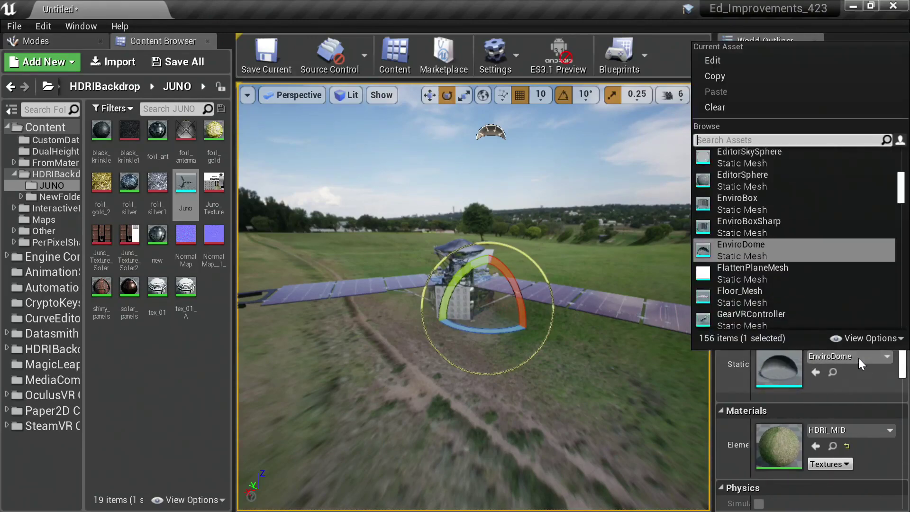
click(886, 340)
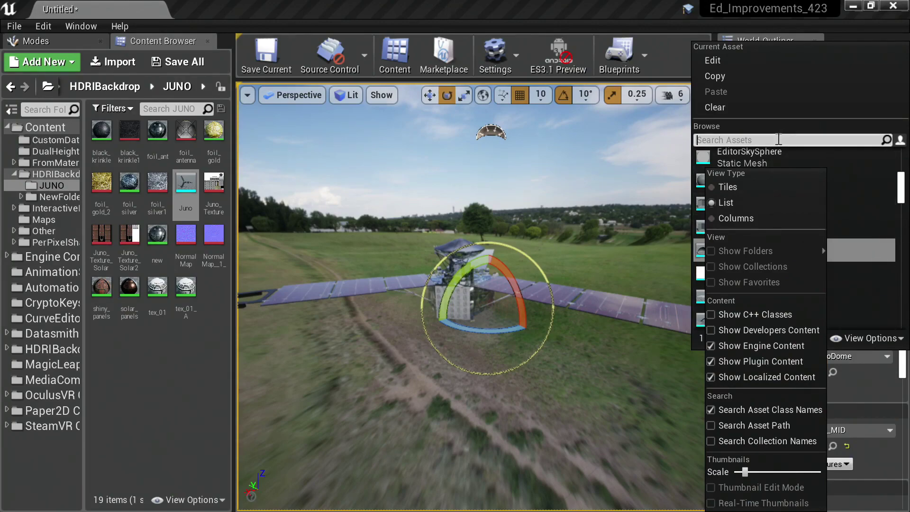
text(enviro)
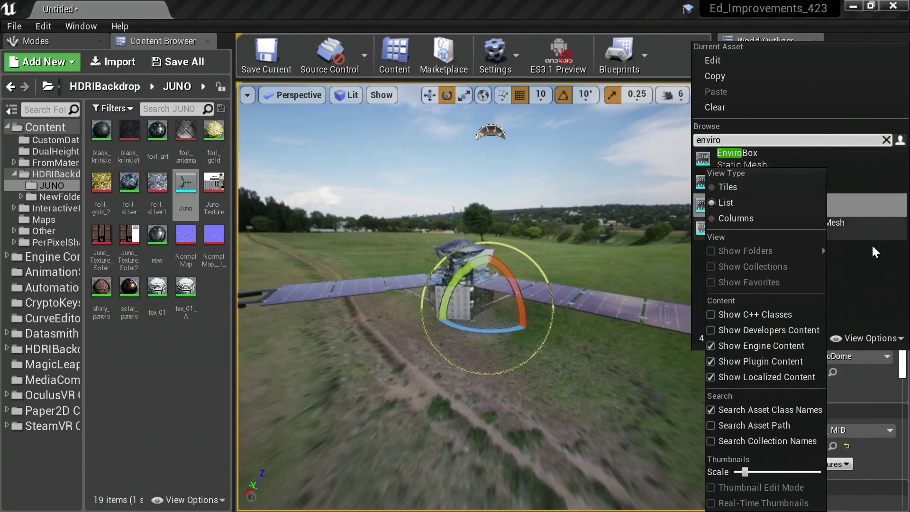
click(870, 338)
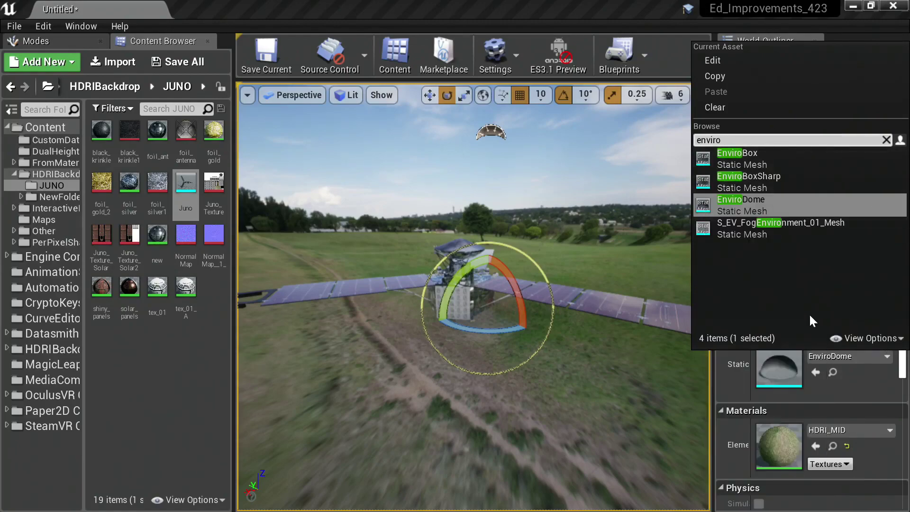
click(740, 161)
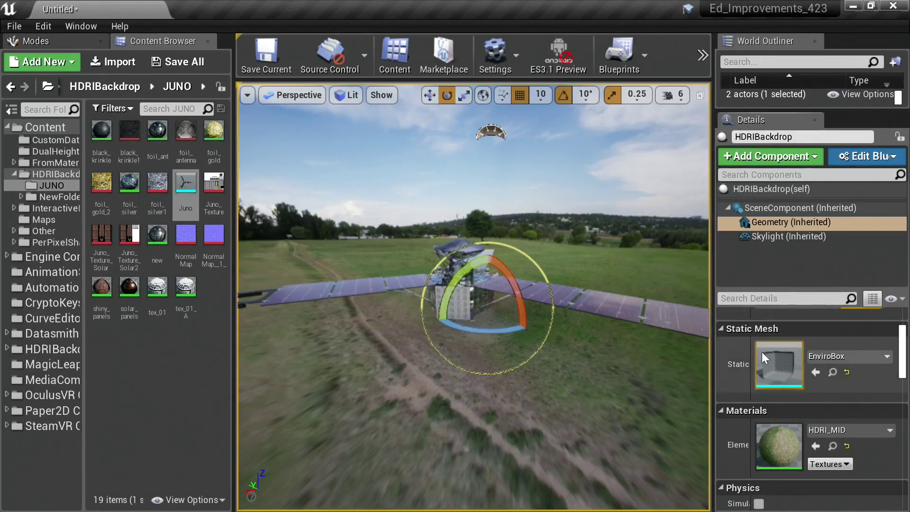
Step: Swap the static mesh of the backdrop's Geometry component to EnviroBoxSharp
drag(757, 364, 778, 372)
click(857, 356)
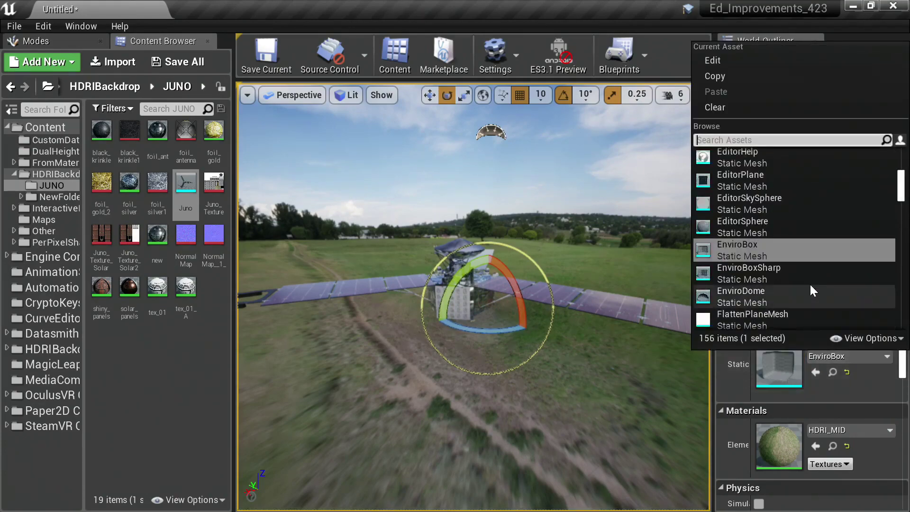
click(751, 277)
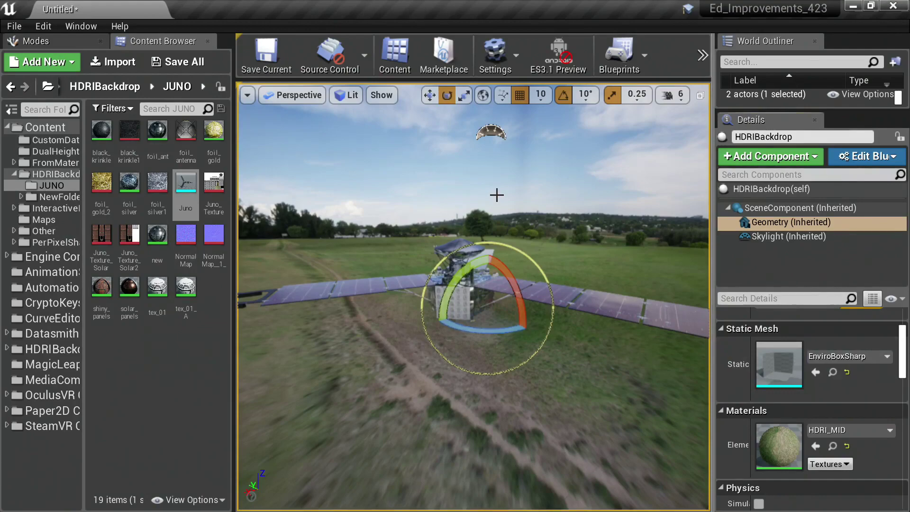
Step: Try EditorSphere as the static mesh of the backdrop's Geometry component, and reset the mesh to its default
click(863, 359)
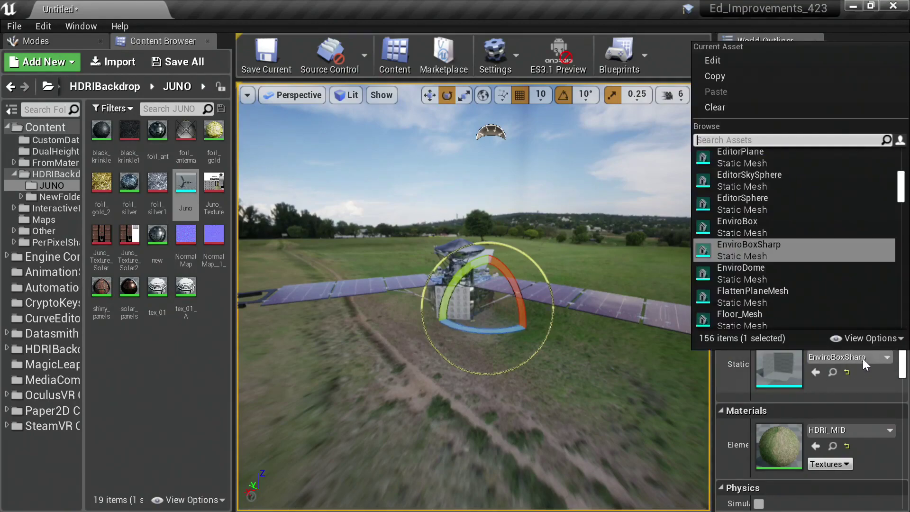
click(748, 197)
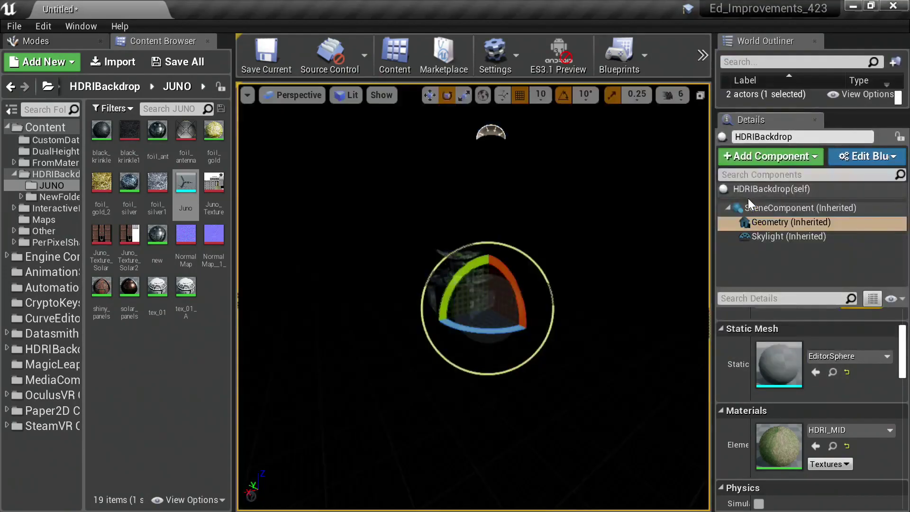
click(843, 360)
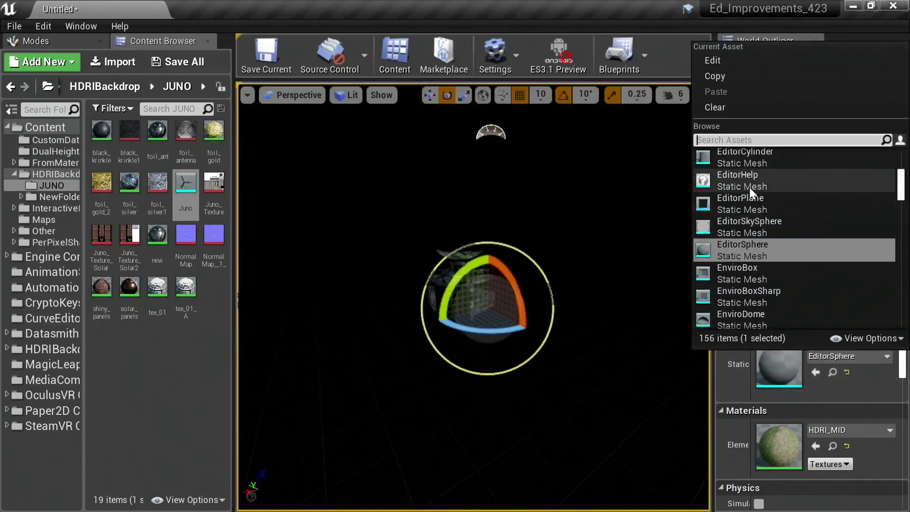
click(848, 373)
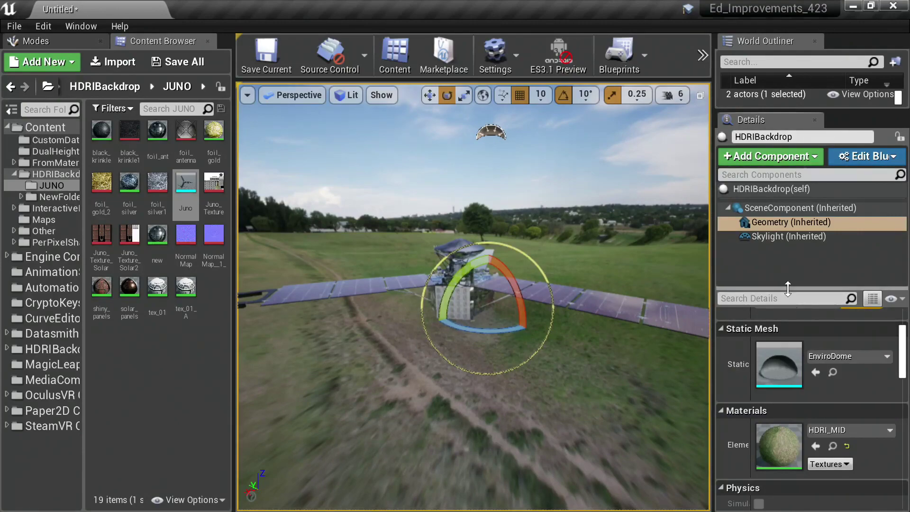
Step: Select the HDRIBackdrop root to show its backdrop settings and widen the details so property names and values are readable
drag(789, 290, 782, 267)
click(765, 187)
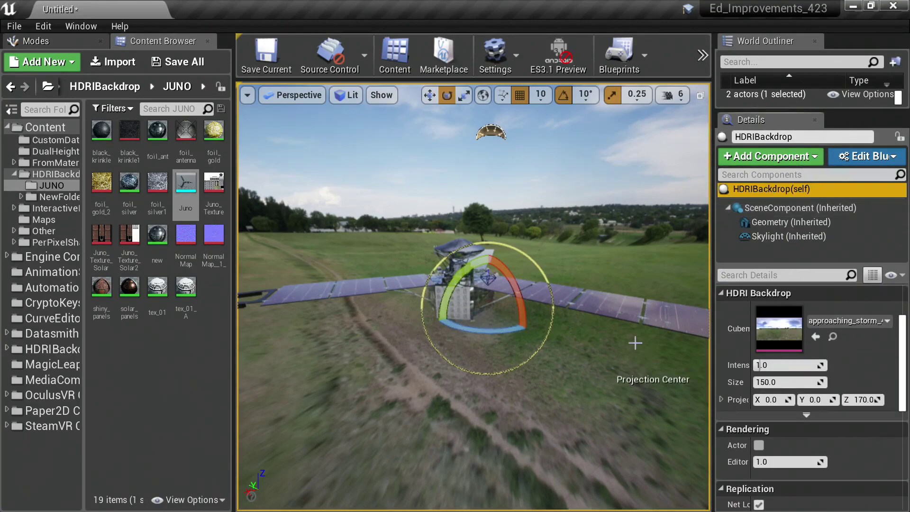
click(752, 356)
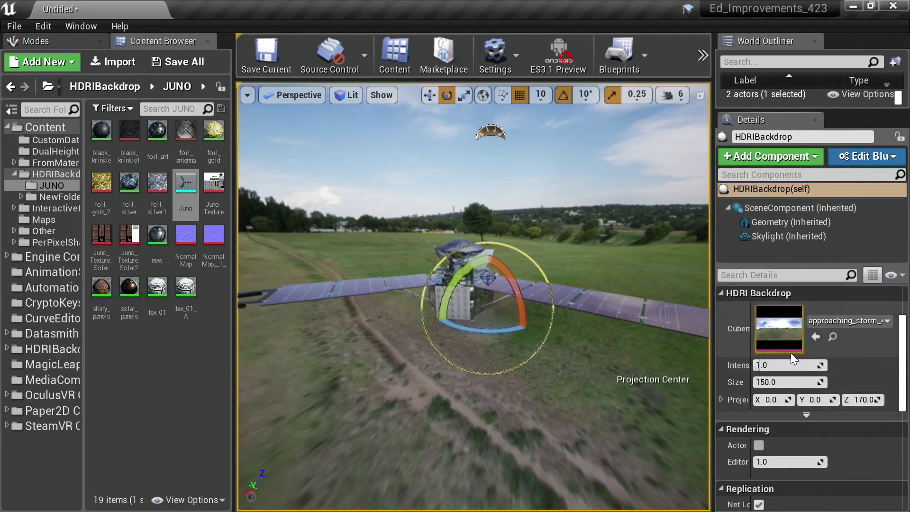
drag(750, 360, 769, 359)
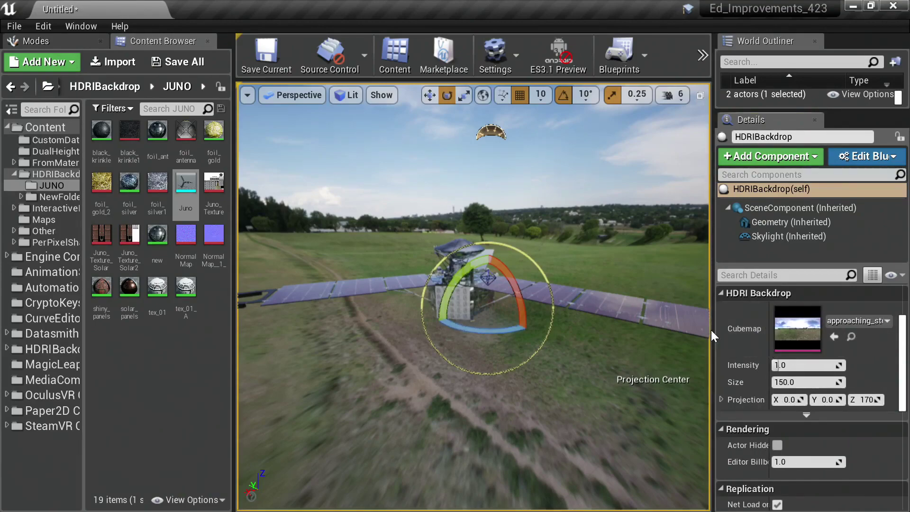
drag(711, 330, 592, 329)
Step: Set the backdrop's cubemap to autumn_hockey_4k, found by searching the cubemaps for "4k", and check the scene in a larger viewport
click(801, 317)
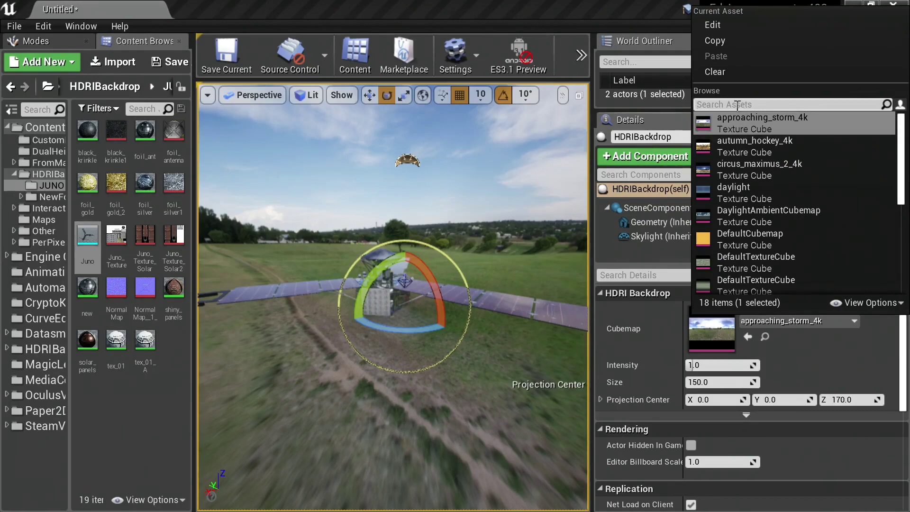
text(4k)
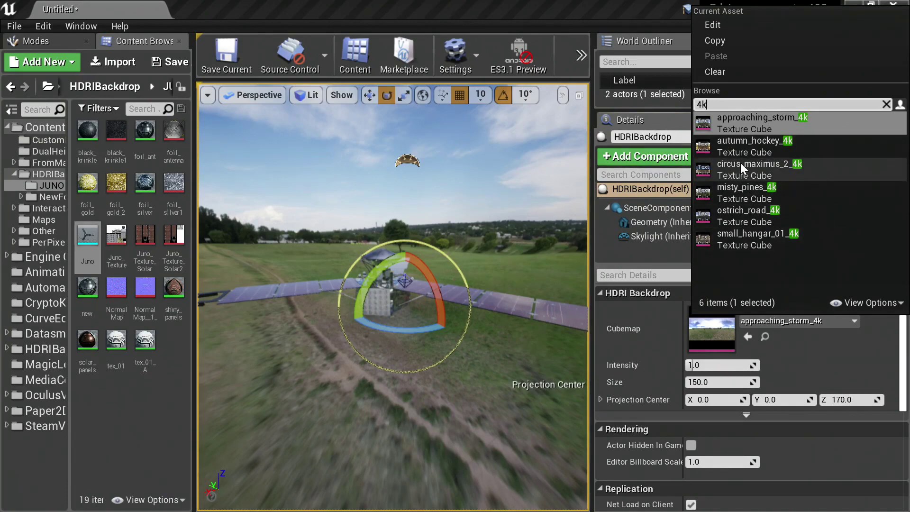
click(737, 146)
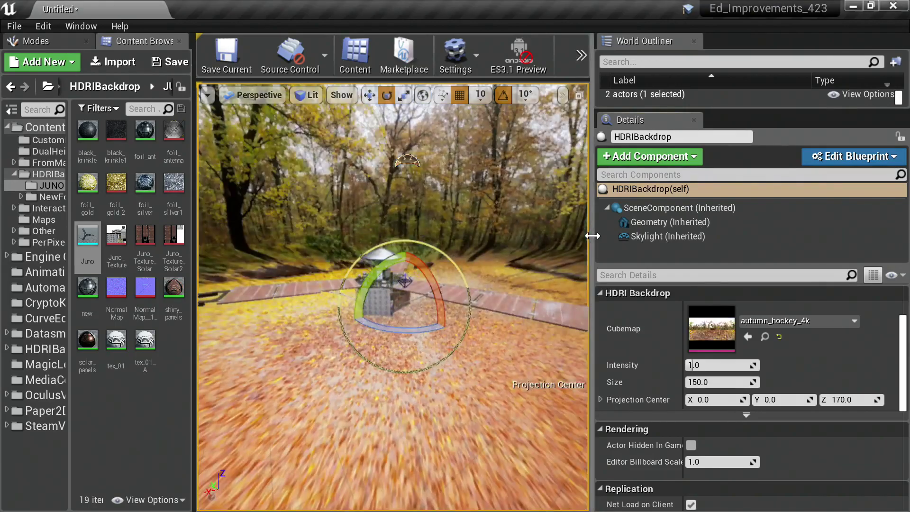
drag(592, 234, 733, 233)
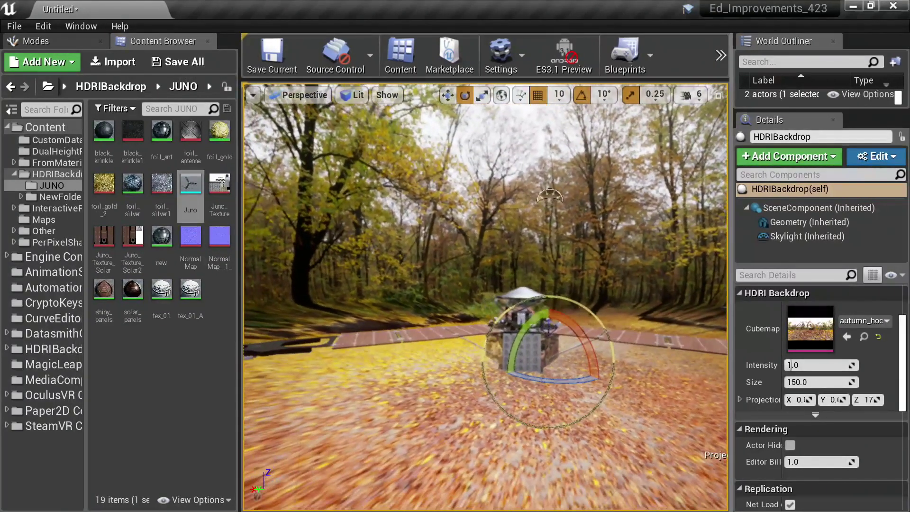
drag(552, 388, 534, 412)
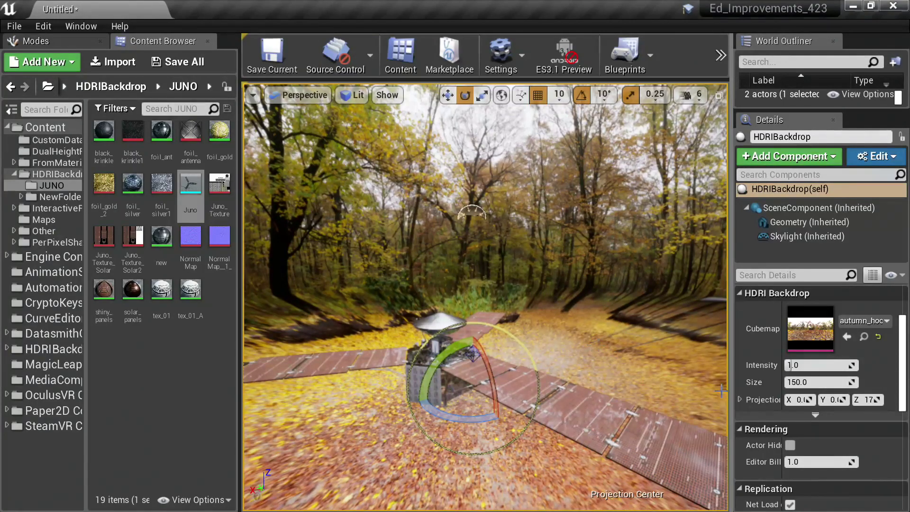
Step: Reset the HDRI backdrop's cubemap to its default
click(865, 320)
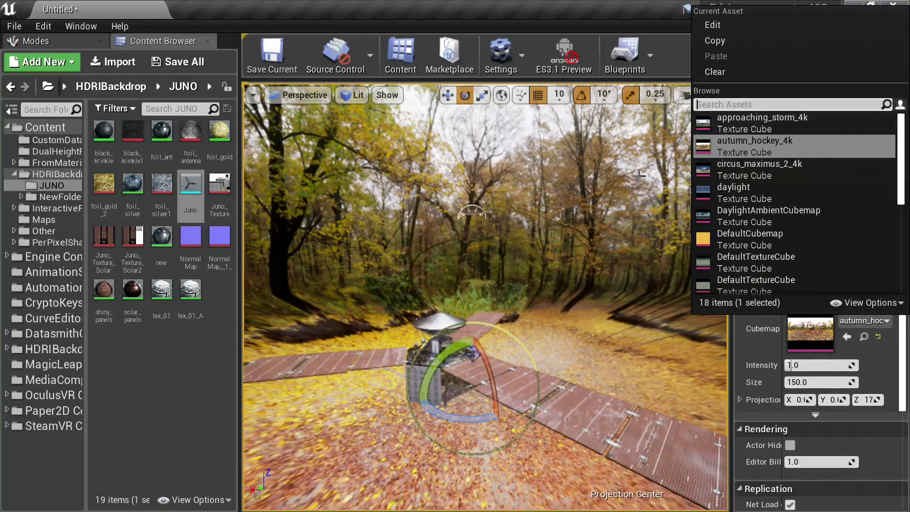
click(786, 357)
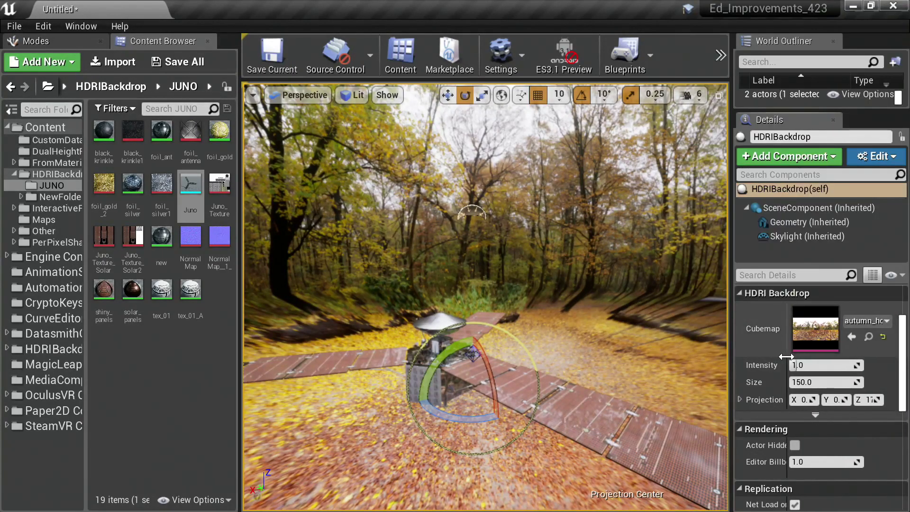
click(882, 336)
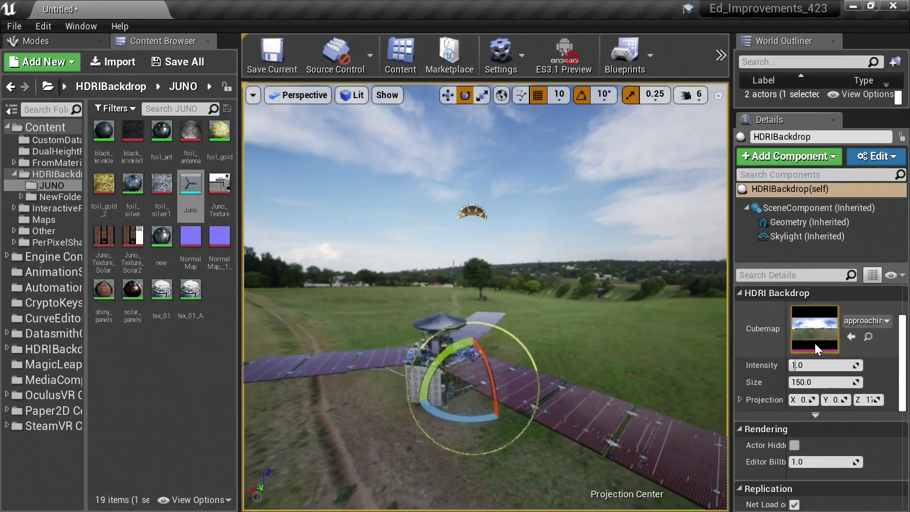
Step: Raise the HDRI backdrop's intensity to about 1.46 and its size to about 154.84
mouse_move(814, 365)
mouse_down()
mouse_move(792, 364)
mouse_move(818, 363)
mouse_up()
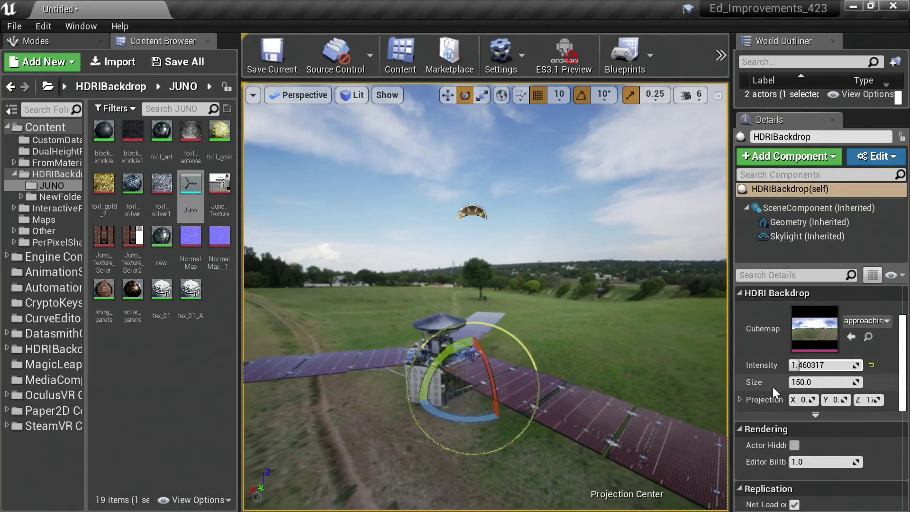
drag(806, 382, 831, 382)
drag(827, 382, 815, 382)
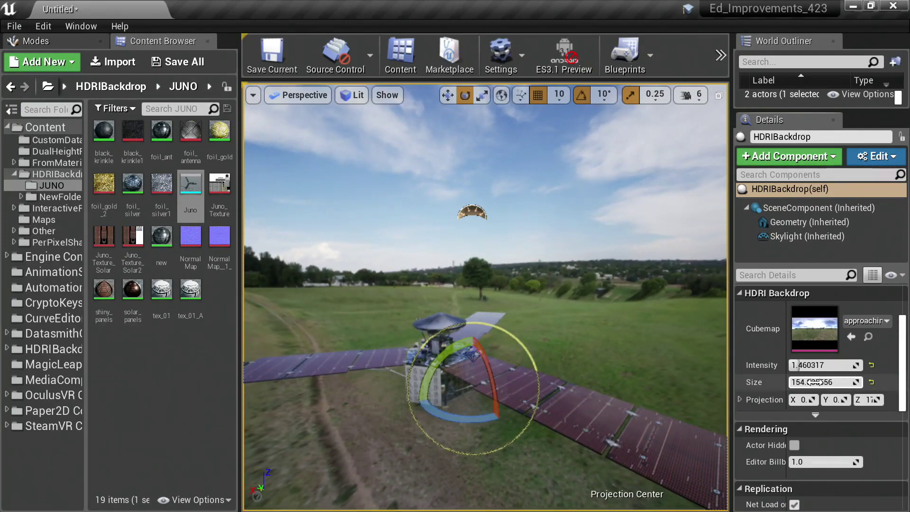
drag(555, 303, 516, 285)
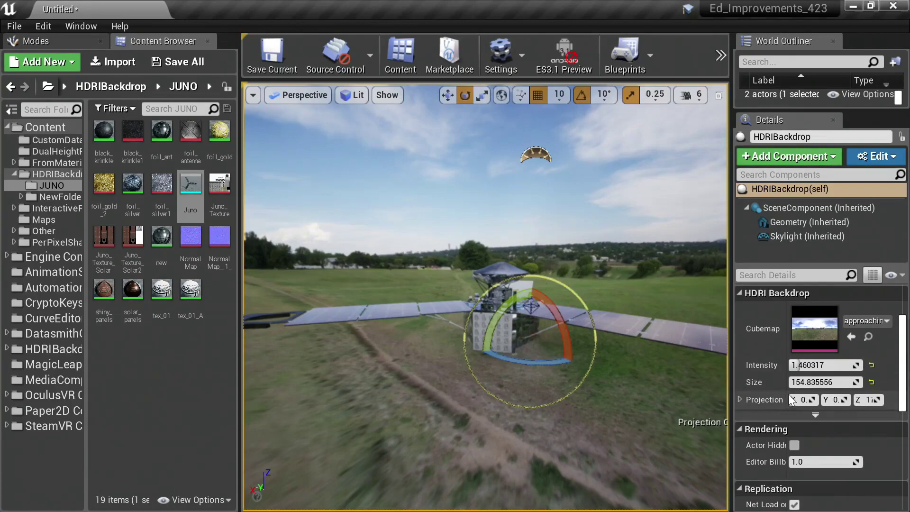
drag(785, 394, 813, 396)
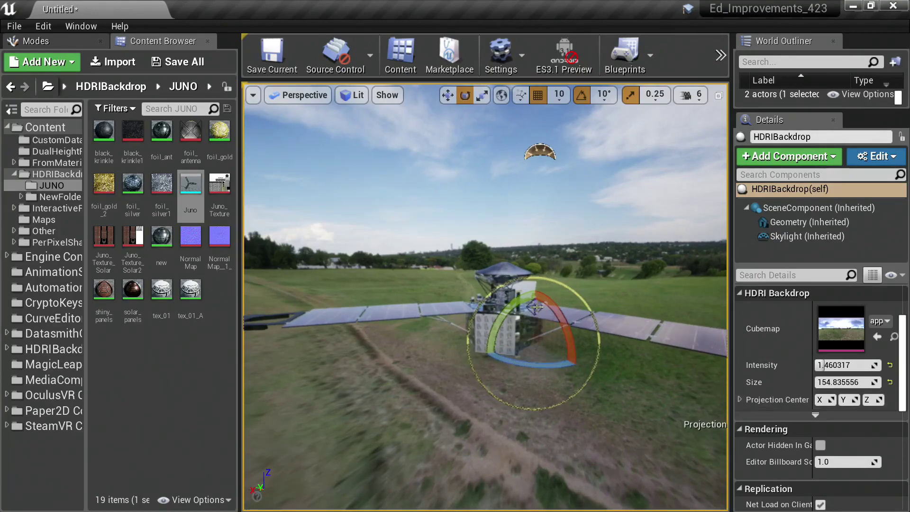
Step: Raise the HDRI backdrop's projection center above the spacecraft and expand the advanced backdrop settings
key(w)
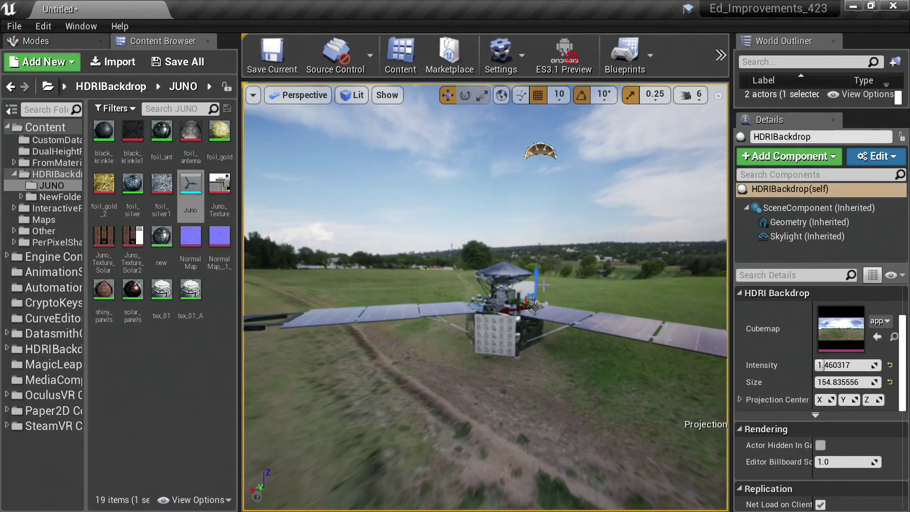
drag(537, 282, 541, 168)
right_drag(503, 239, 539, 261)
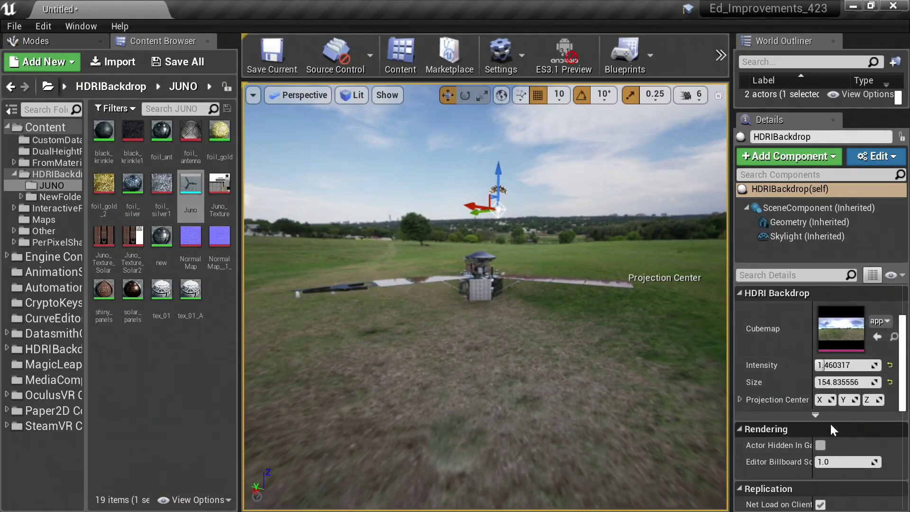
scroll(781, 388, down, 3)
click(815, 346)
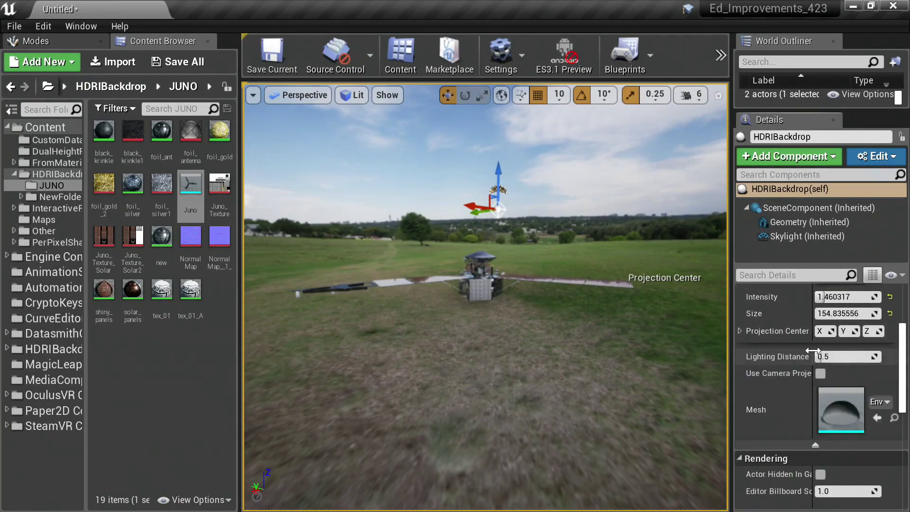
Step: Place a Directional Light on the ground in front of the spacecraft, found by searching the actor classes for "Direction"
click(59, 41)
text(hdri)
double_click(75, 100)
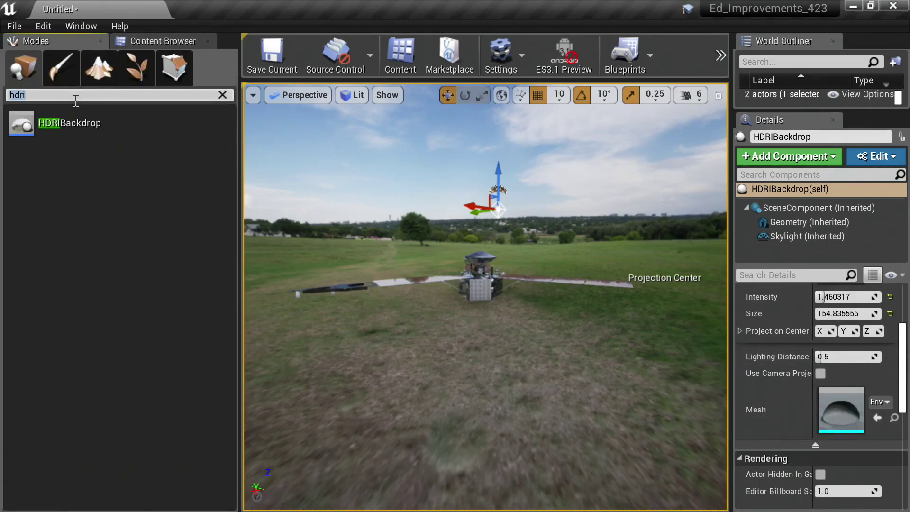
key(BackSpace)
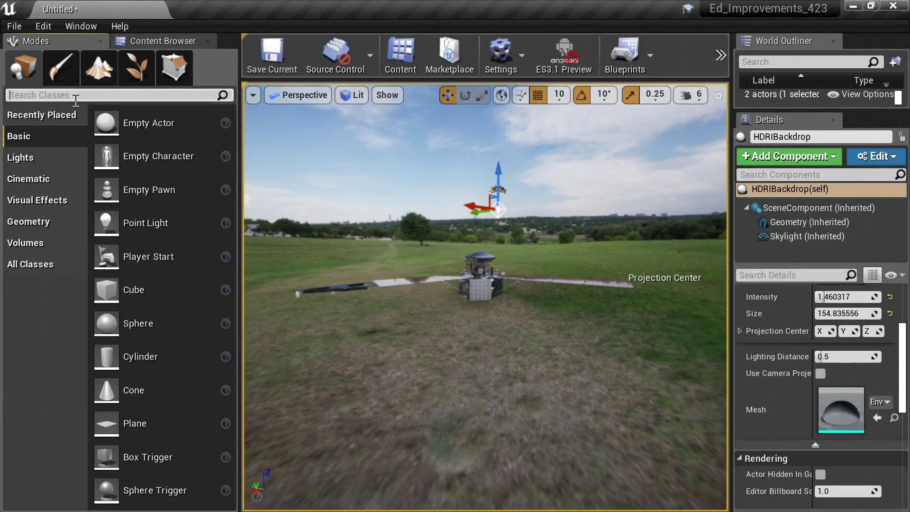
text(Direction)
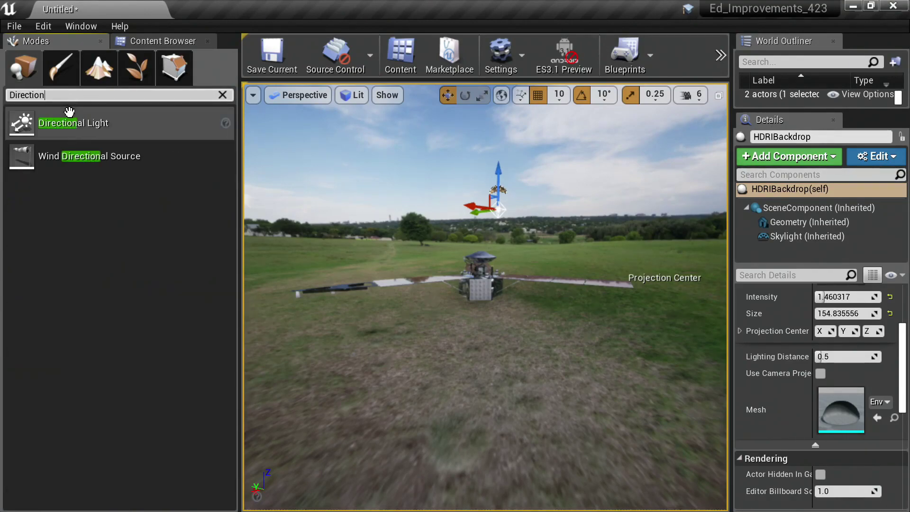
drag(61, 122, 534, 354)
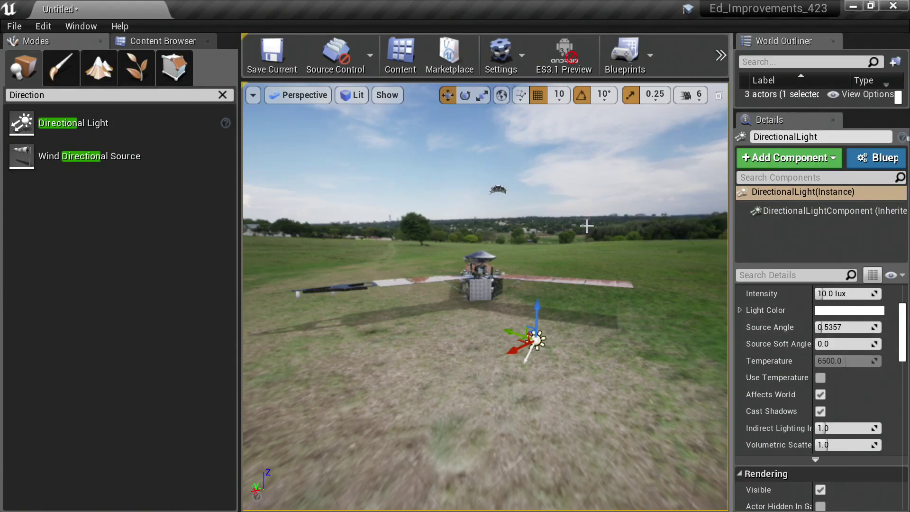
Step: Select the HDRI backdrop, try scaling the actor vertically, and reset its scale to the default
mouse_move(485, 297)
right_down()
mouse_move(497, 251)
mouse_move(489, 291)
right_up()
click(600, 308)
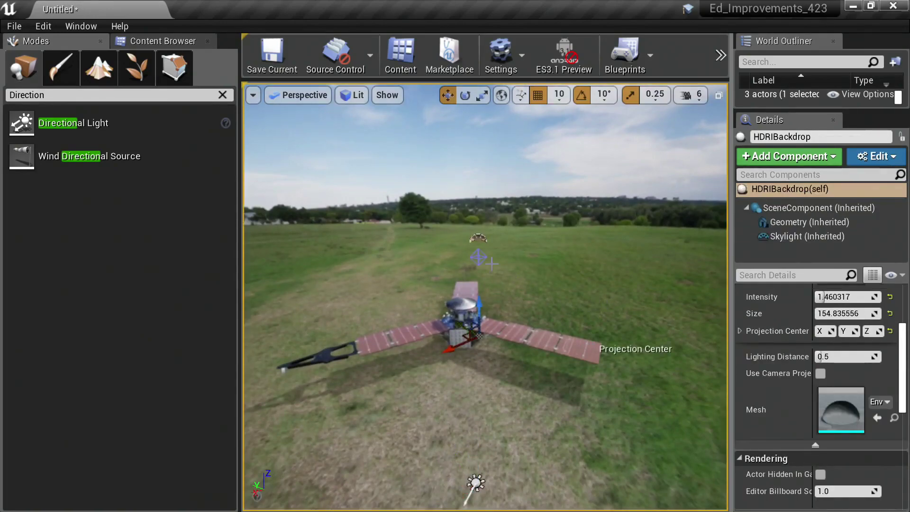
key(e)
key(r)
drag(466, 331, 476, 313)
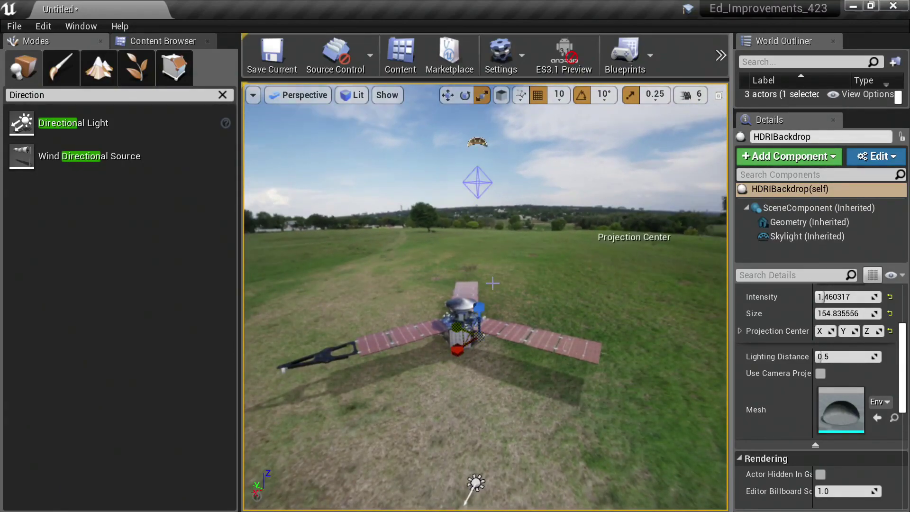
scroll(842, 337, up, 5)
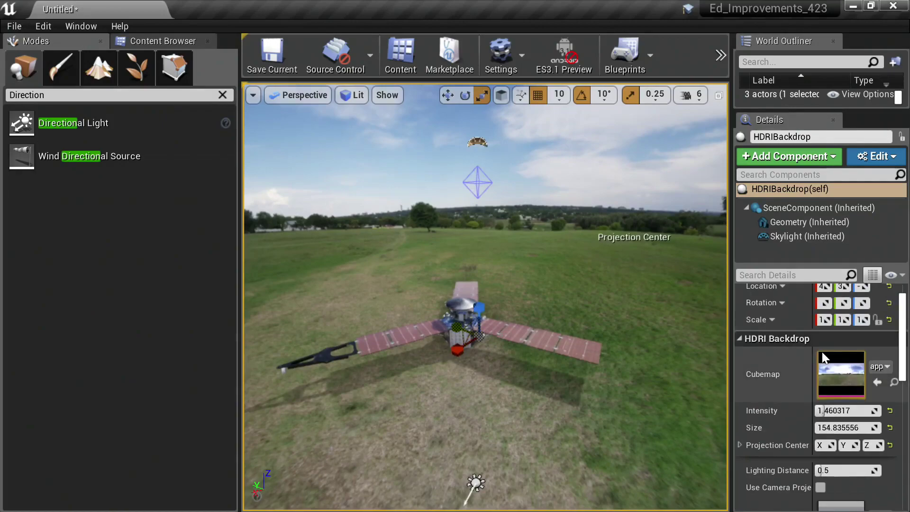
click(889, 320)
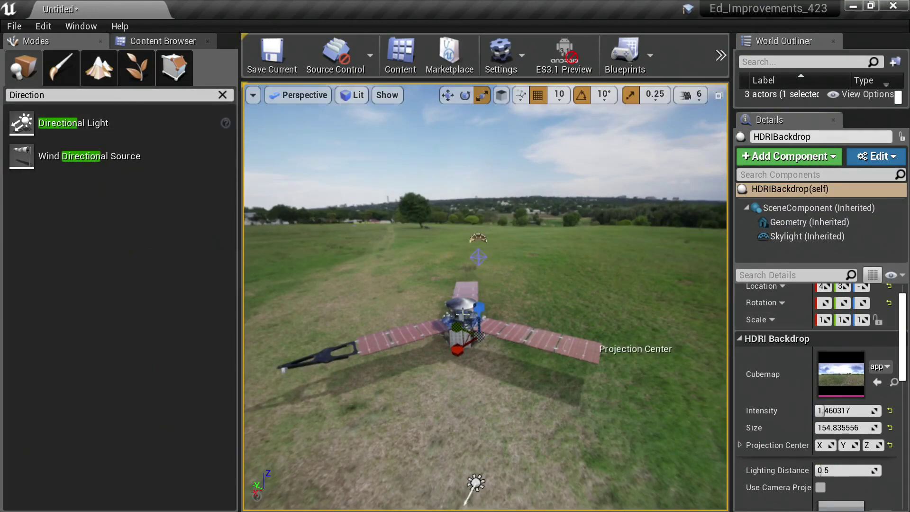
Step: Try the backdrop's lighting distance factor at about 1.39, and settle on about 0.32
mouse_move(498, 334)
right_down()
mouse_move(498, 352)
mouse_move(498, 334)
right_up()
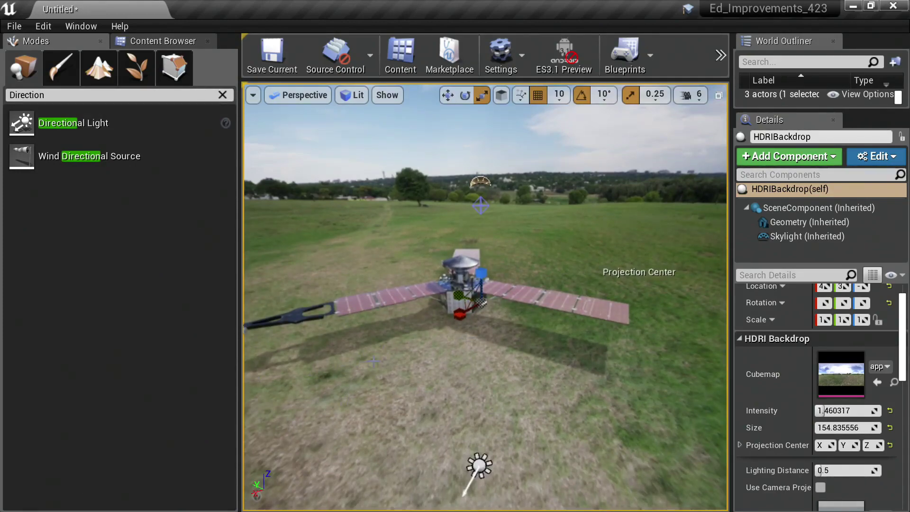
scroll(829, 465, down, 1)
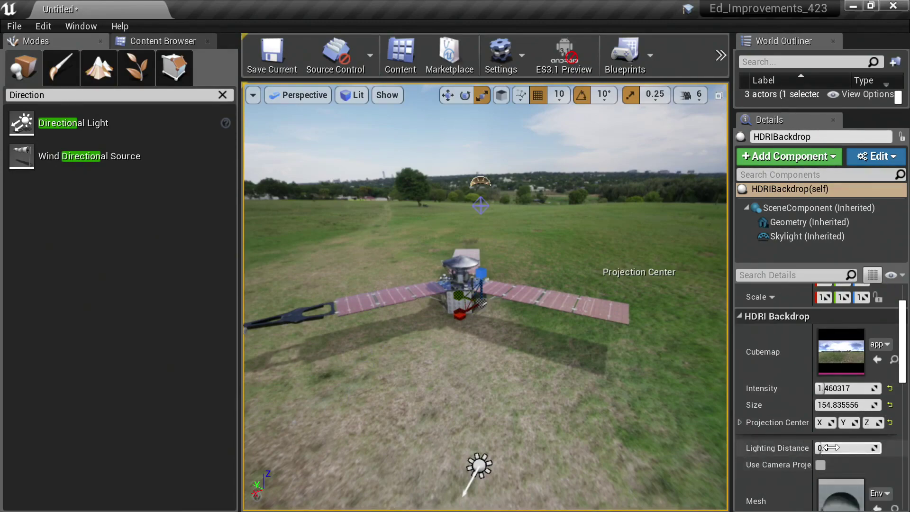
drag(829, 448, 853, 448)
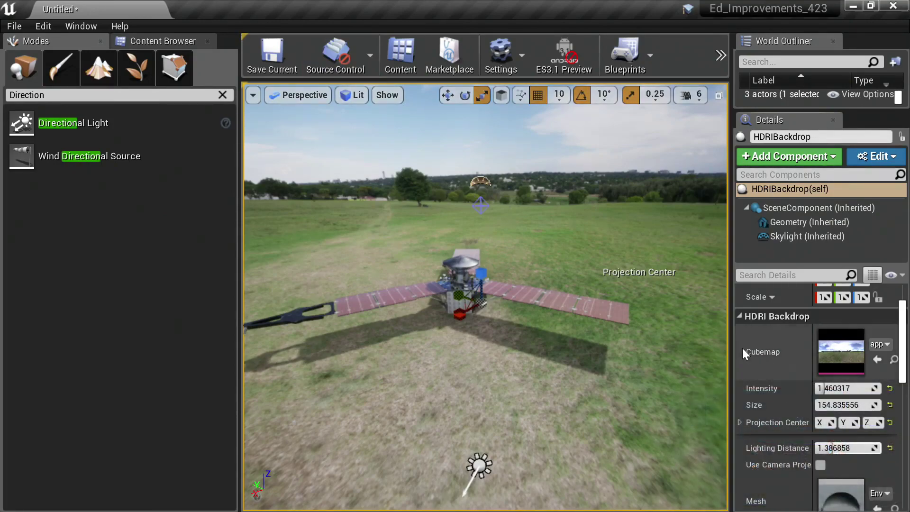
mouse_move(847, 453)
mouse_down()
mouse_move(865, 452)
mouse_move(848, 448)
mouse_up()
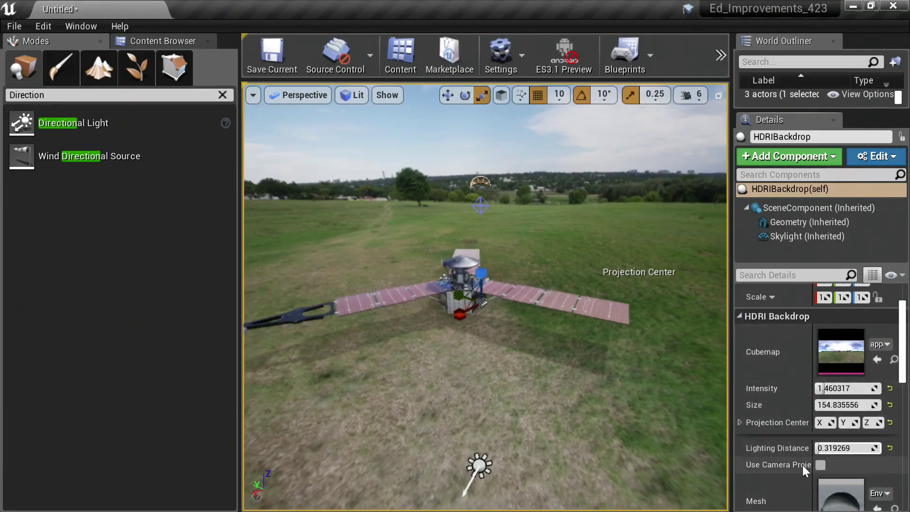
Step: Enable Use Camera Projection on the backdrop, check the projection from around the spacecraft, and disable the option again
scroll(803, 459, down, 4)
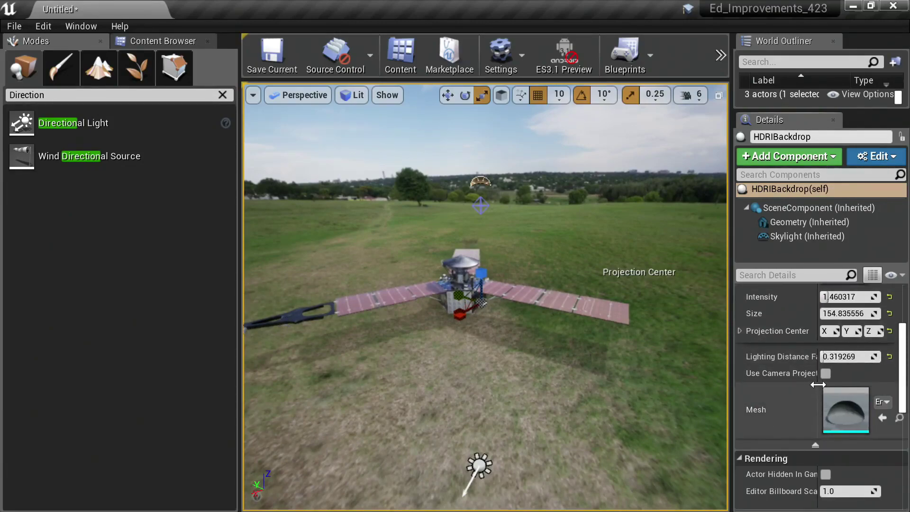
drag(813, 384, 819, 384)
click(825, 372)
right_drag(486, 298, 511, 374)
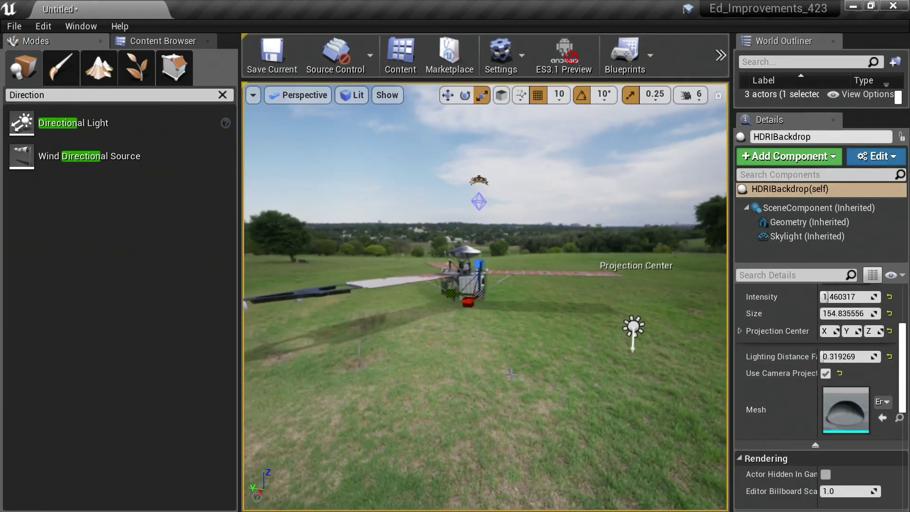
drag(502, 369, 546, 326)
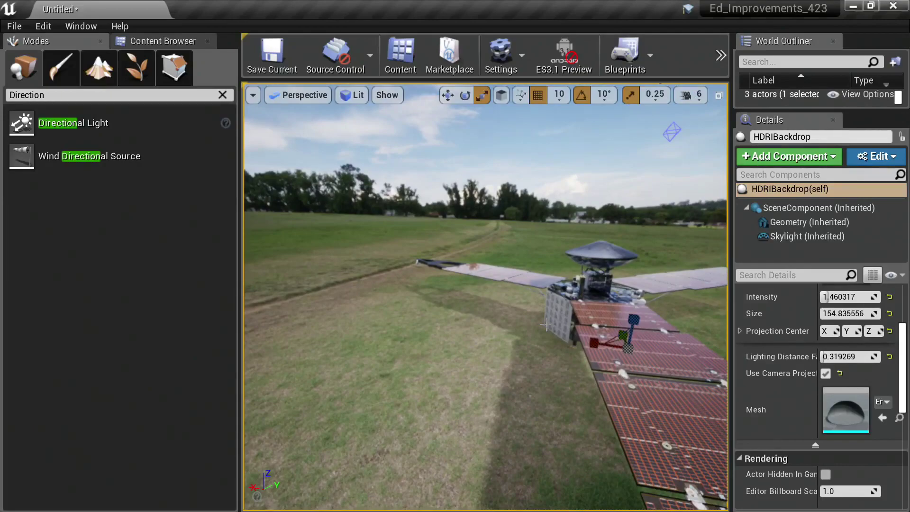
click(826, 373)
right_drag(427, 338, 425, 340)
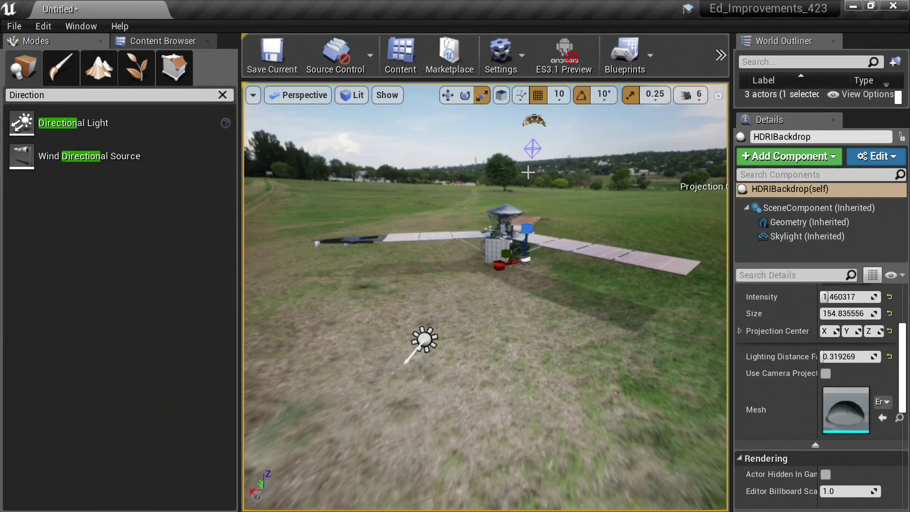
Step: Clear the actor class search and set the backdrop's cubemap to small_hangar_01_4k, found by searching the cubemaps for "4k"
click(223, 95)
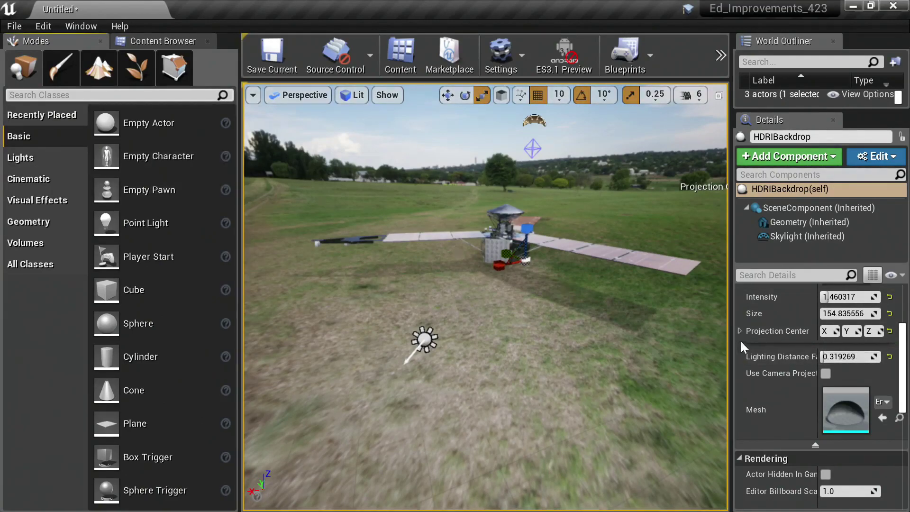
scroll(834, 299, up, 5)
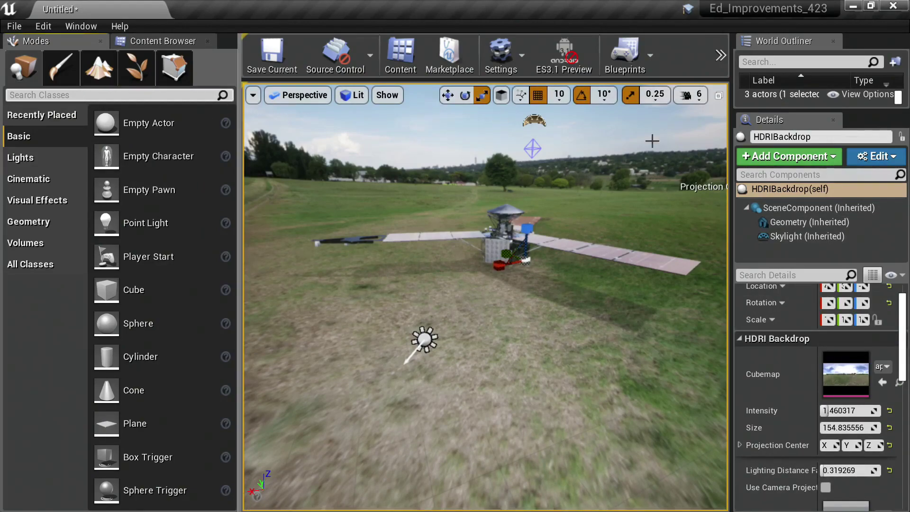
click(792, 194)
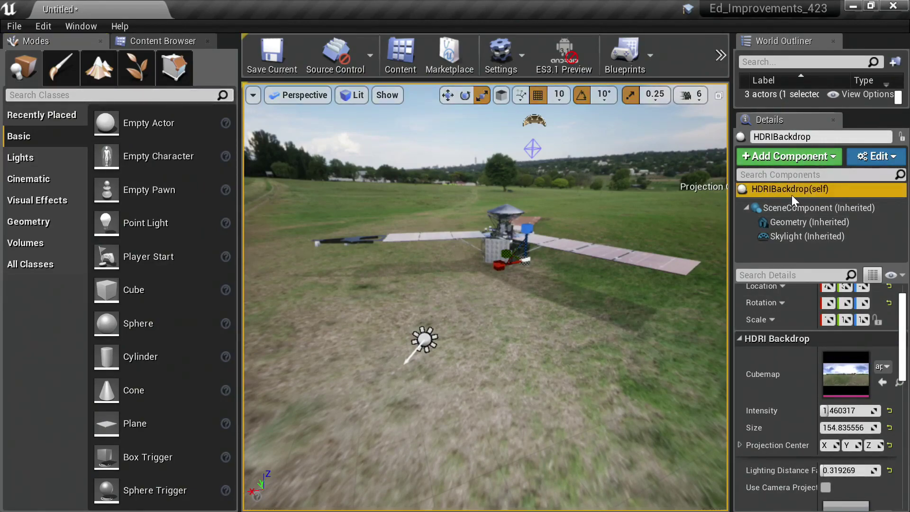
click(884, 367)
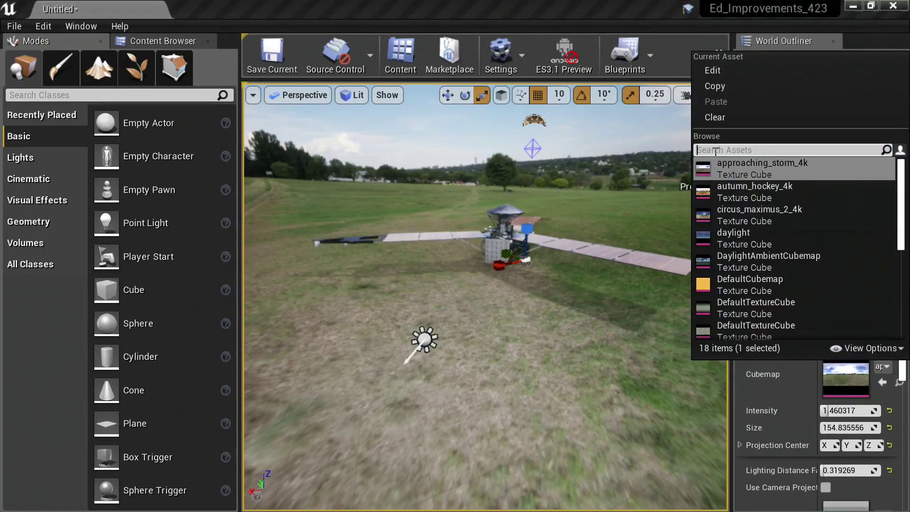
text(hanger)
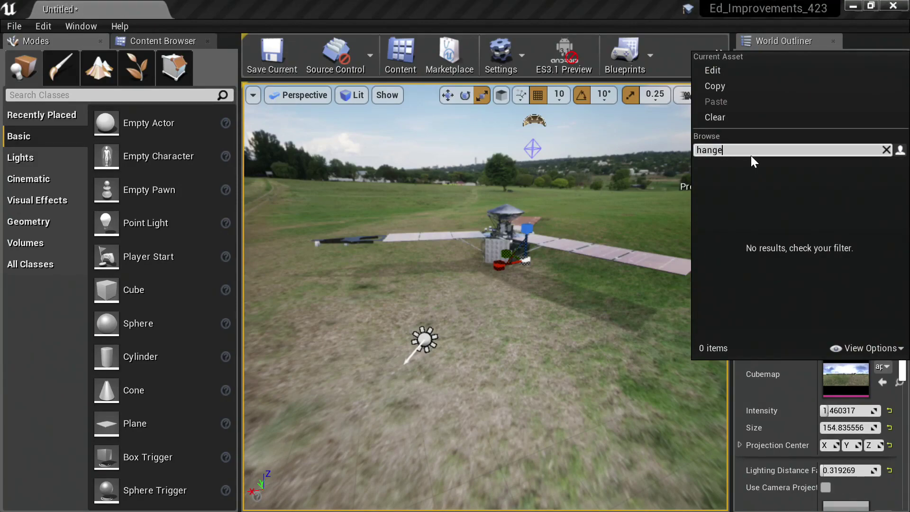
key(BackSpace)
key(BackSpace)
key(BackSpace)
key(BackSpace)
key(BackSpace)
key(BackSpace)
text(4k)
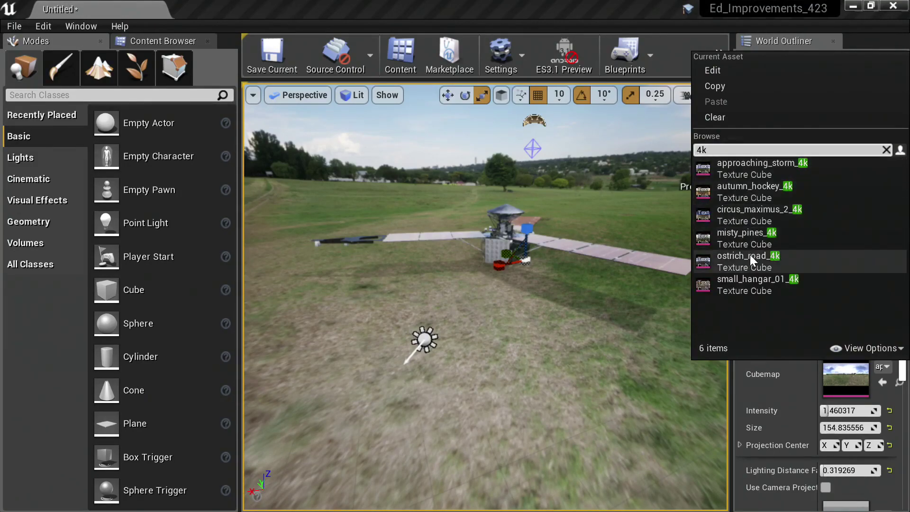
click(746, 280)
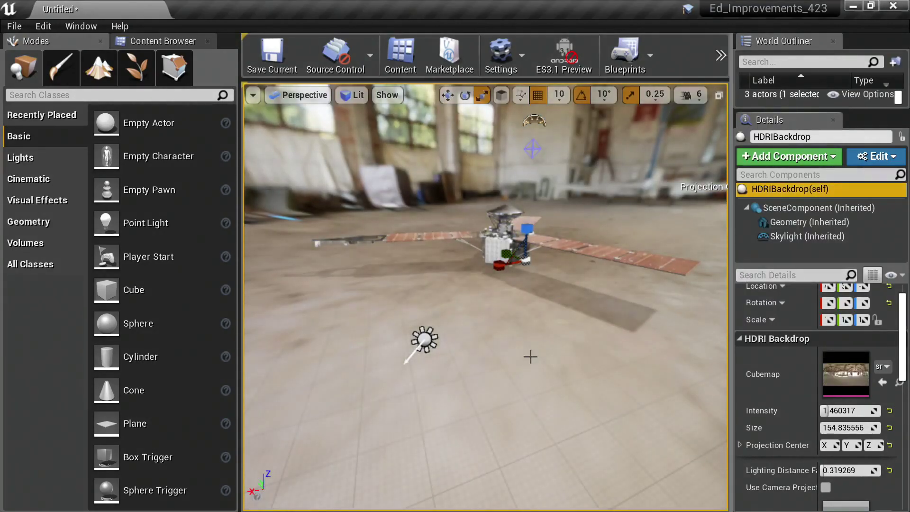
right_drag(532, 357, 530, 322)
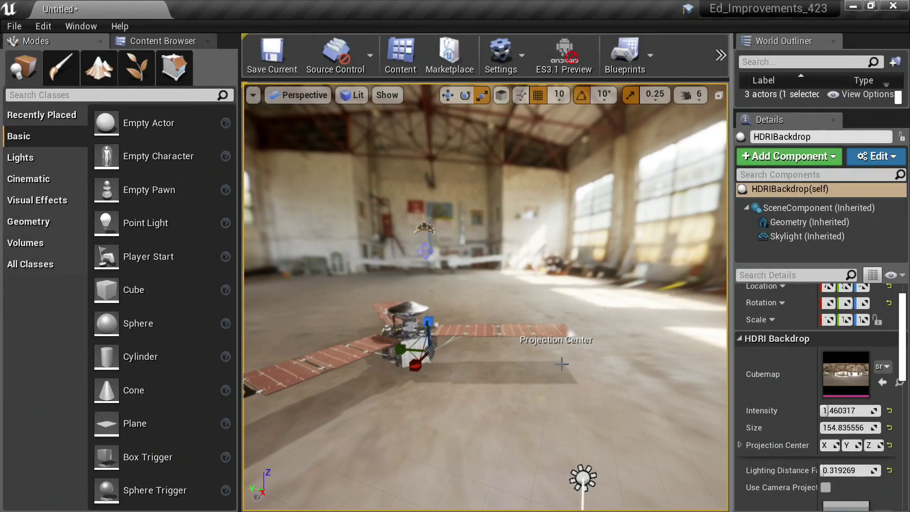
right_drag(520, 354, 509, 367)
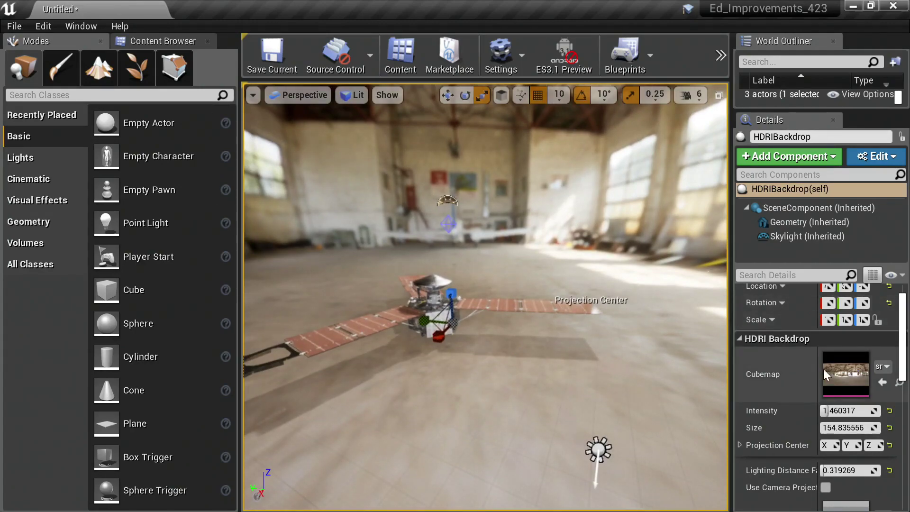
Step: Open the small_hangar_01_4k cubemap for editing and set its maximum texture size to 4096, found by searching its properties for "size"
double_click(851, 379)
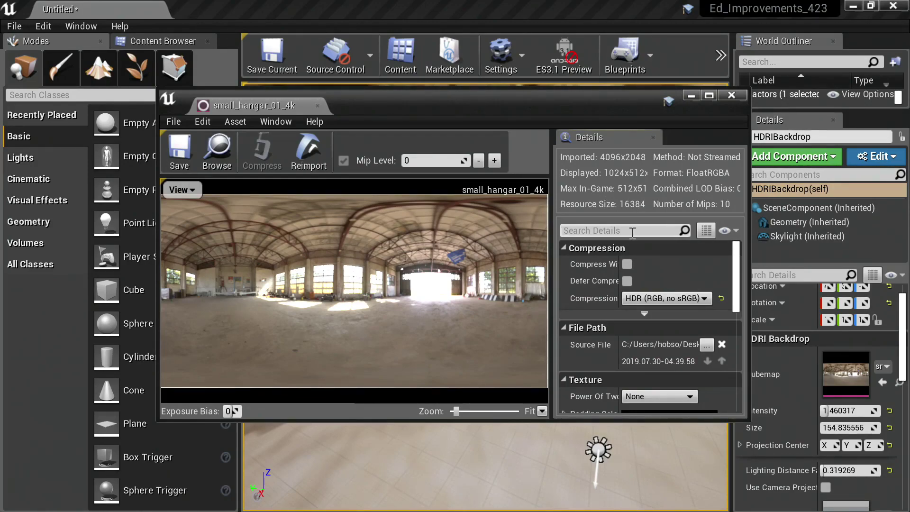
click(598, 230)
text(size)
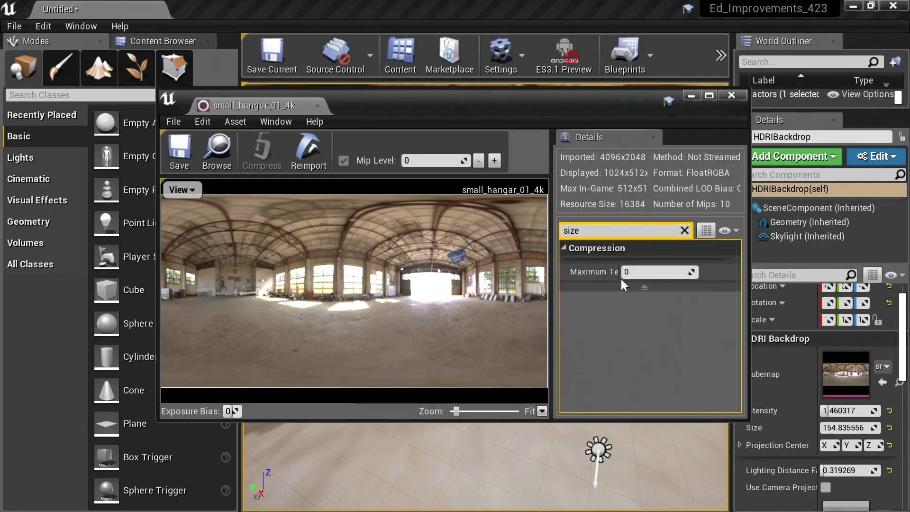
drag(619, 278, 647, 280)
click(676, 273)
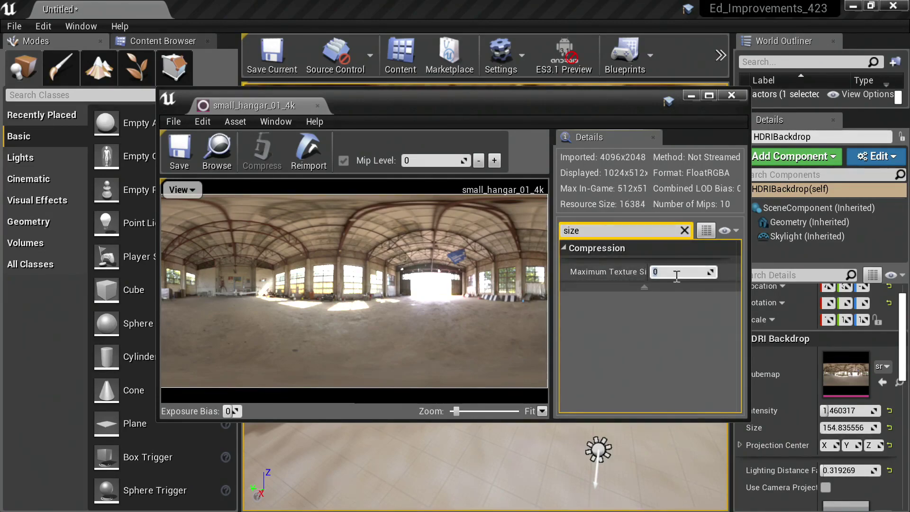
text(4096)
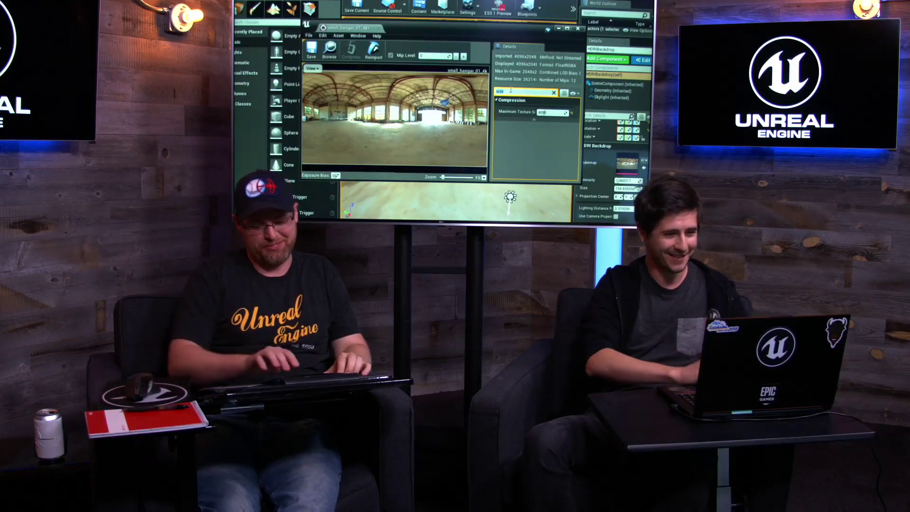
Step: Set the cubemap's Mip Gen Settings to NoMipmaps, found by searching its properties for "Mip", and save and close the texture
key(BackSpace)
key(BackSpace)
key(BackSpace)
key(BackSpace)
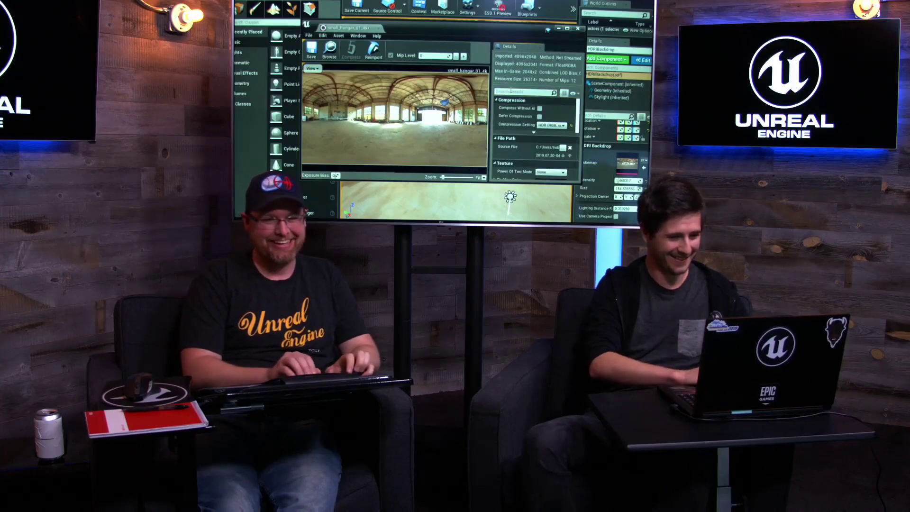
text(Mip)
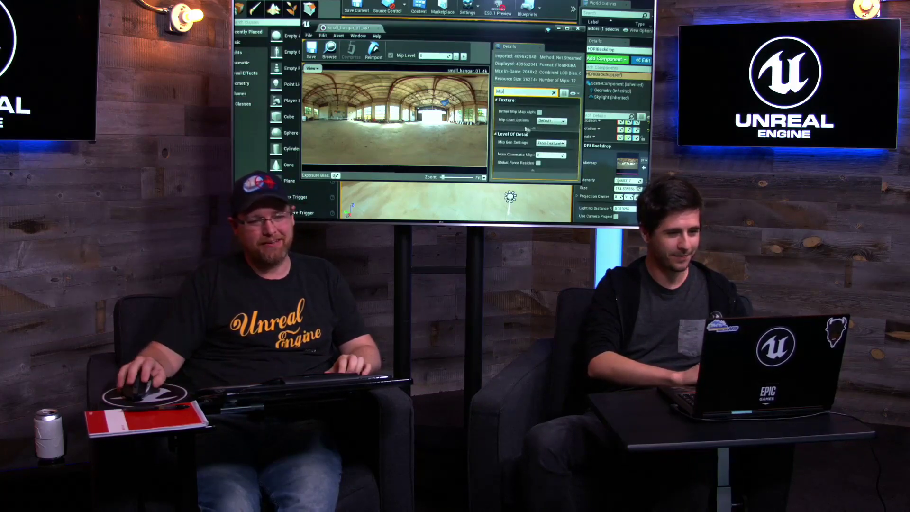
click(549, 143)
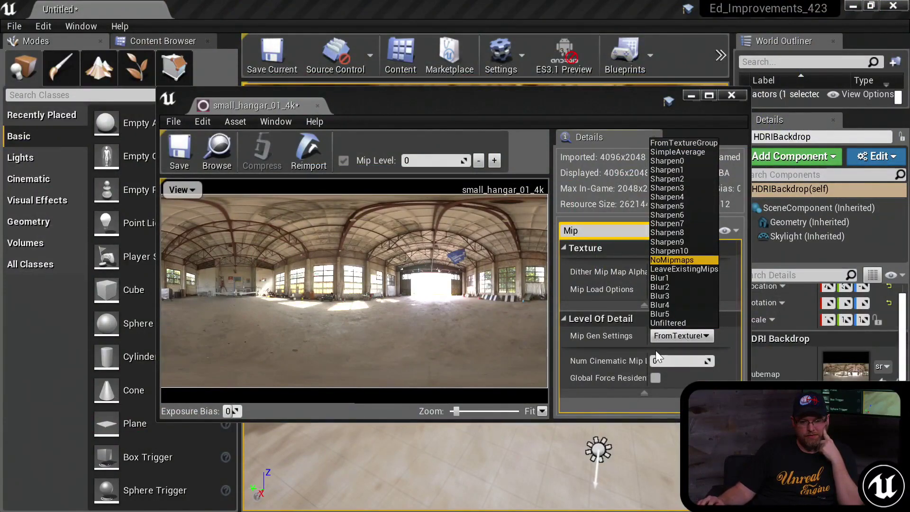
key(Return)
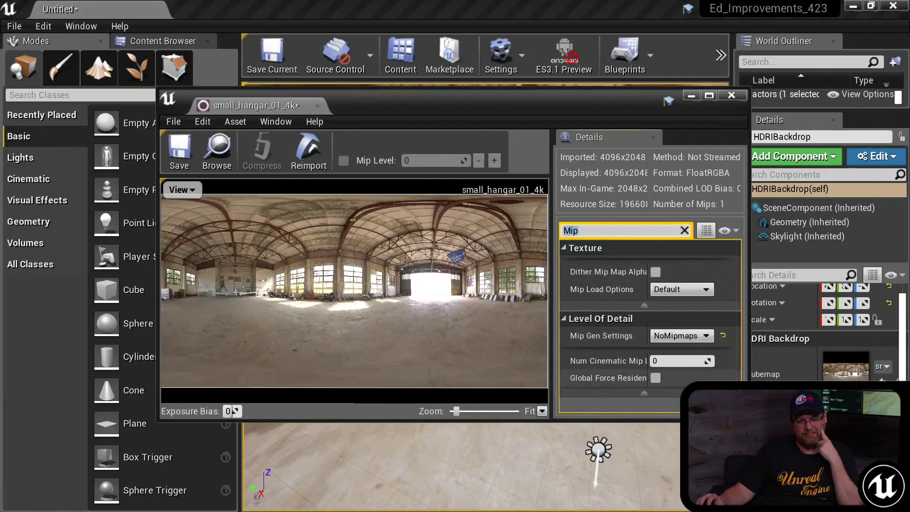
click(179, 150)
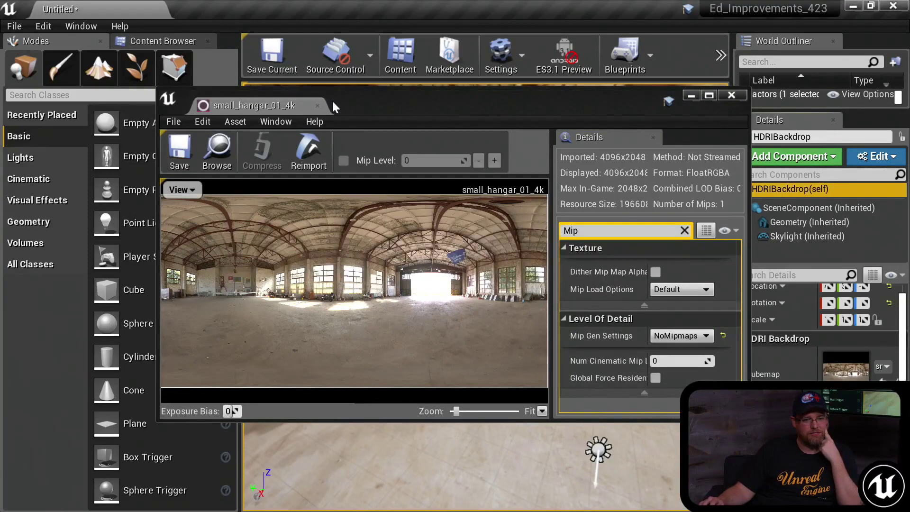
drag(332, 98, 326, 114)
click(311, 121)
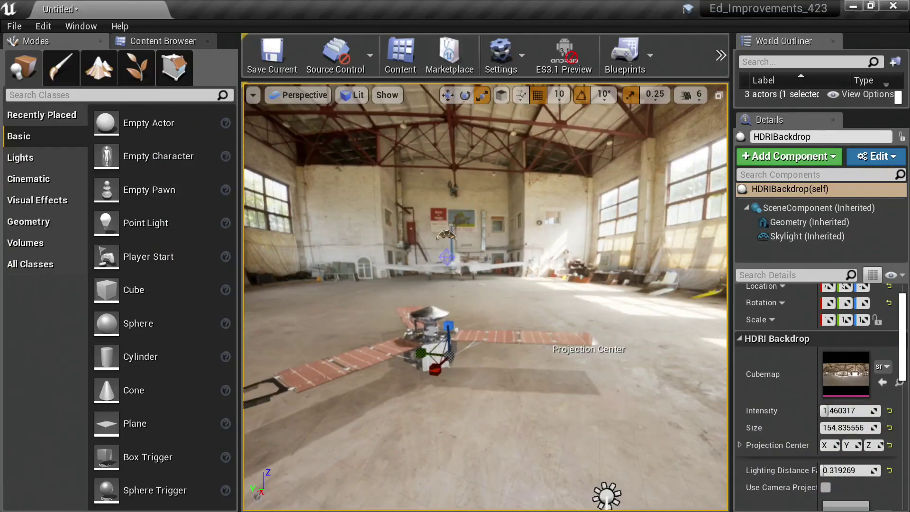
Step: Set the DirectionalLight's mobility to Movable and check the lighting on the spacecraft and its solar panels
right_drag(486, 297, 586, 303)
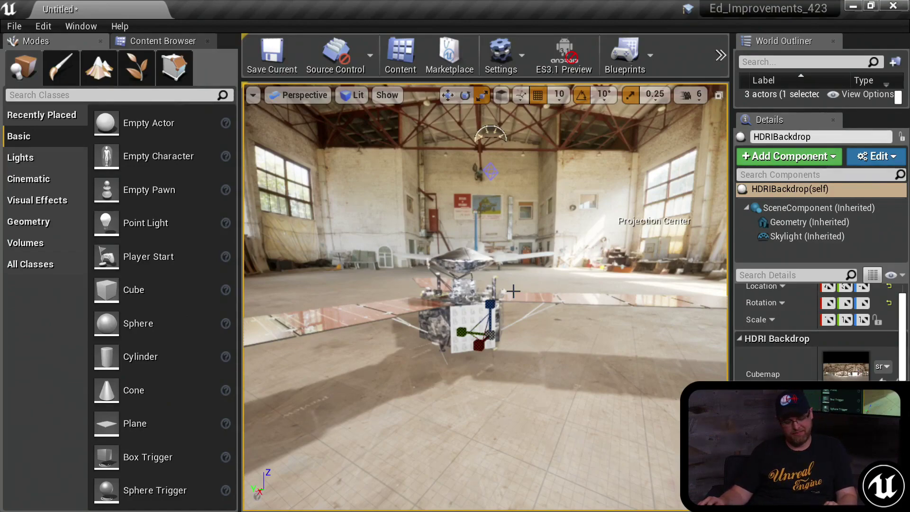
right_drag(513, 291, 516, 366)
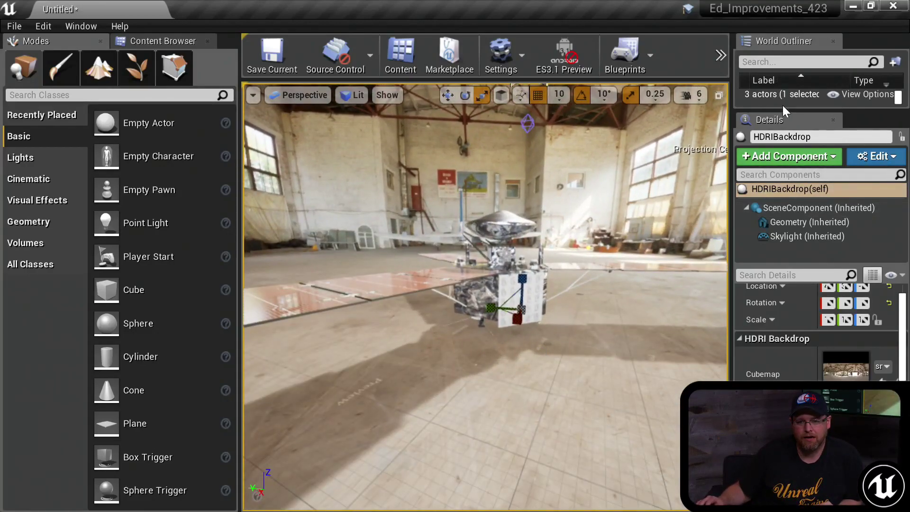
drag(784, 111, 784, 157)
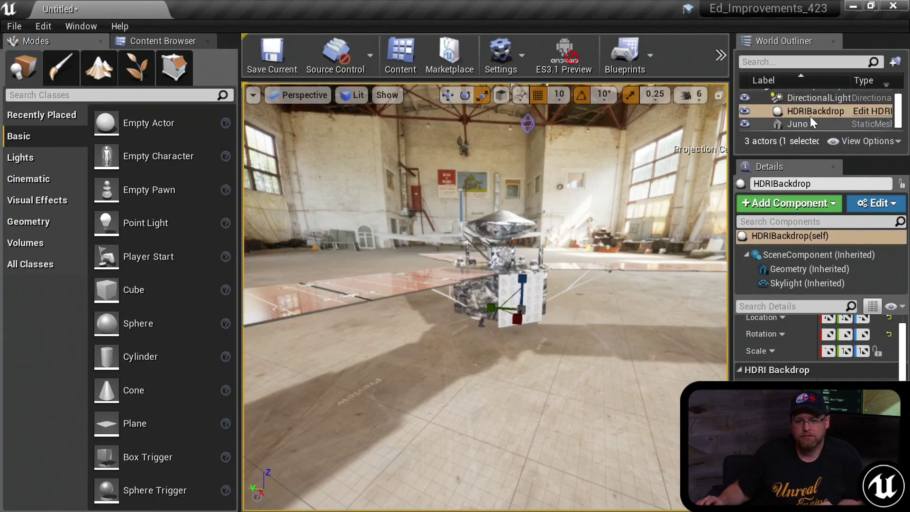
click(812, 98)
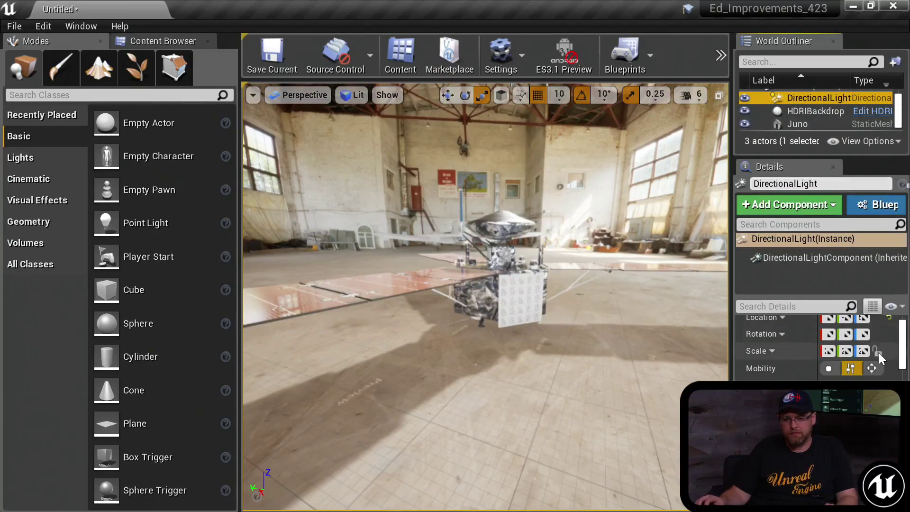
click(872, 368)
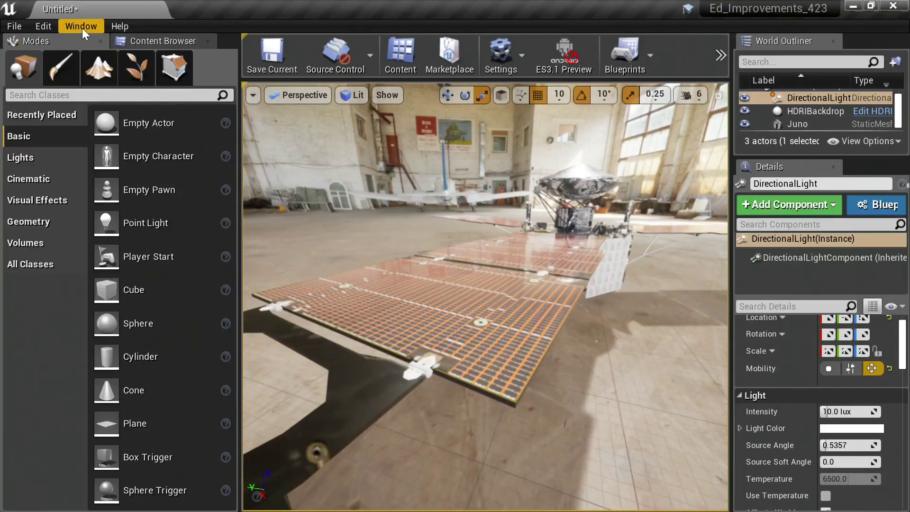
drag(485, 253, 416, 223)
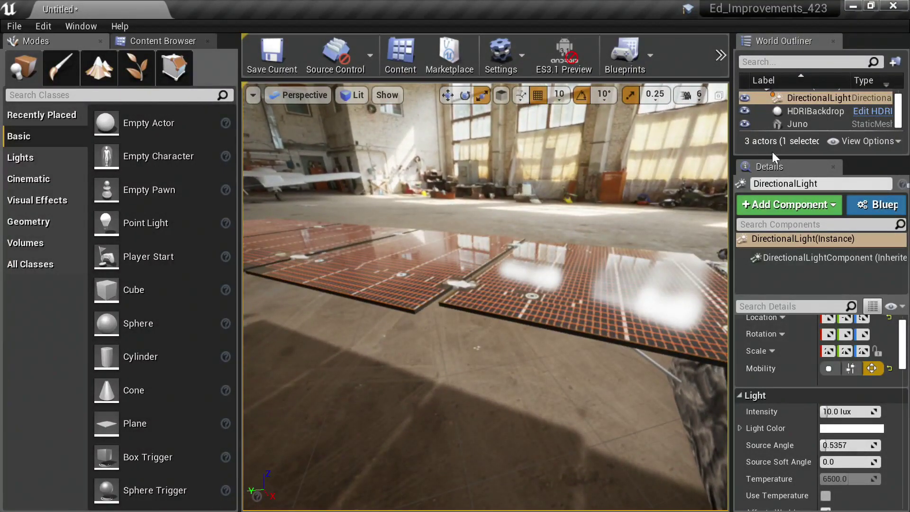
Step: Select the HDRIBackdrop and reset its cubemap to the default
scroll(849, 363, up, 1)
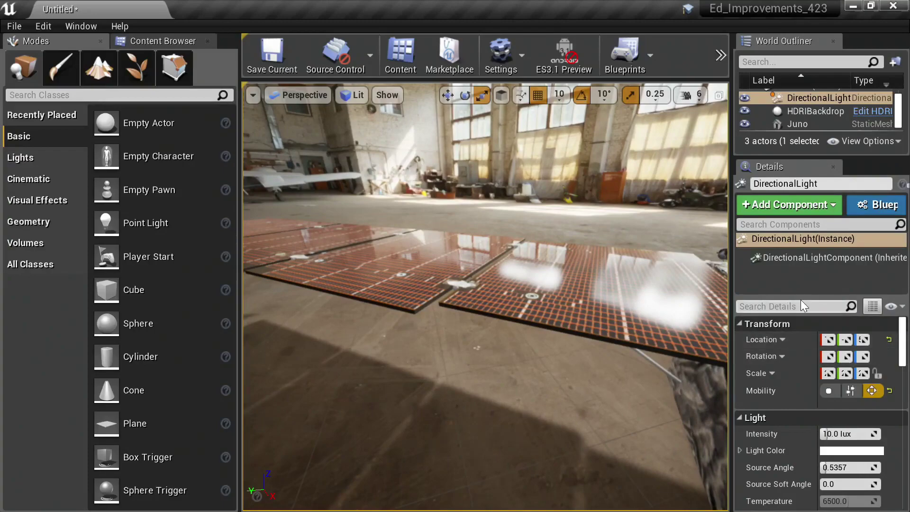
click(605, 190)
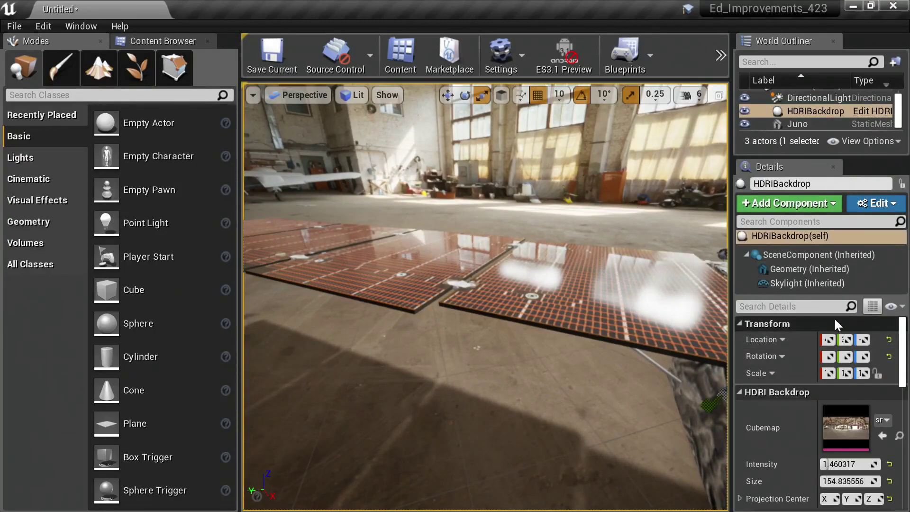
click(880, 421)
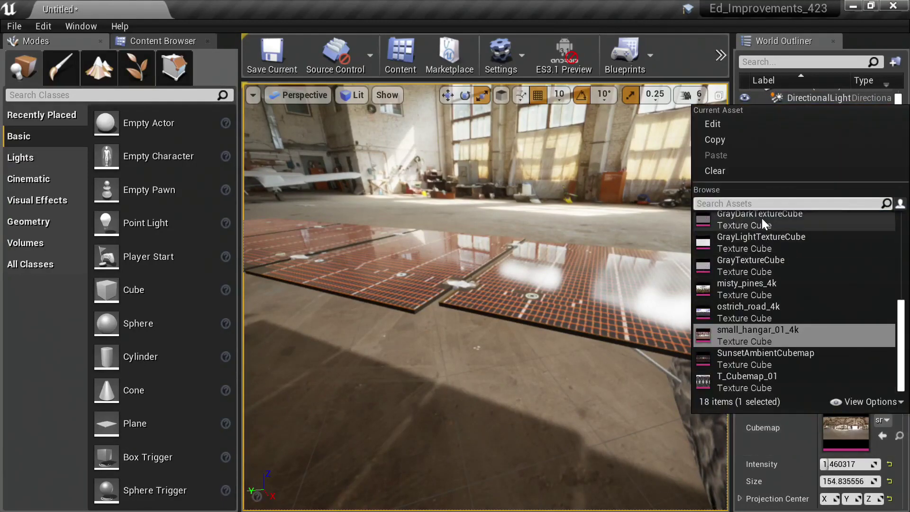
click(815, 428)
drag(815, 428, 783, 428)
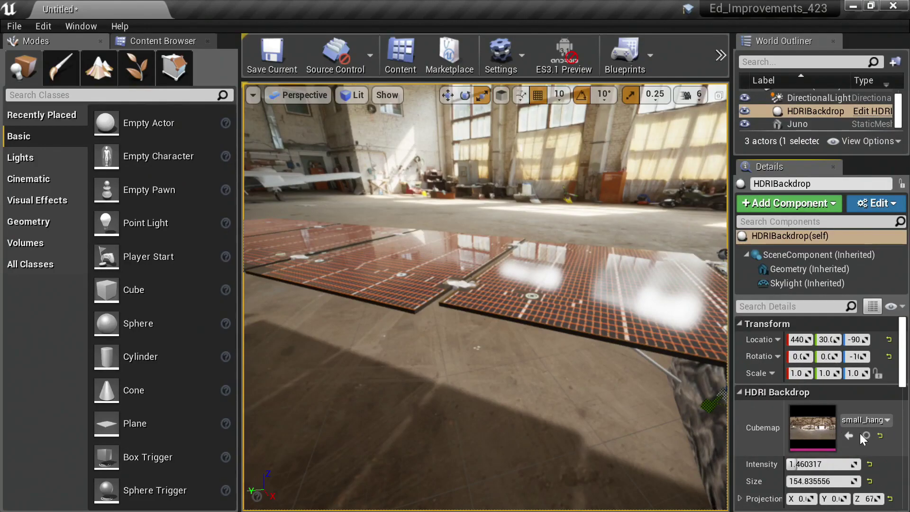
click(879, 434)
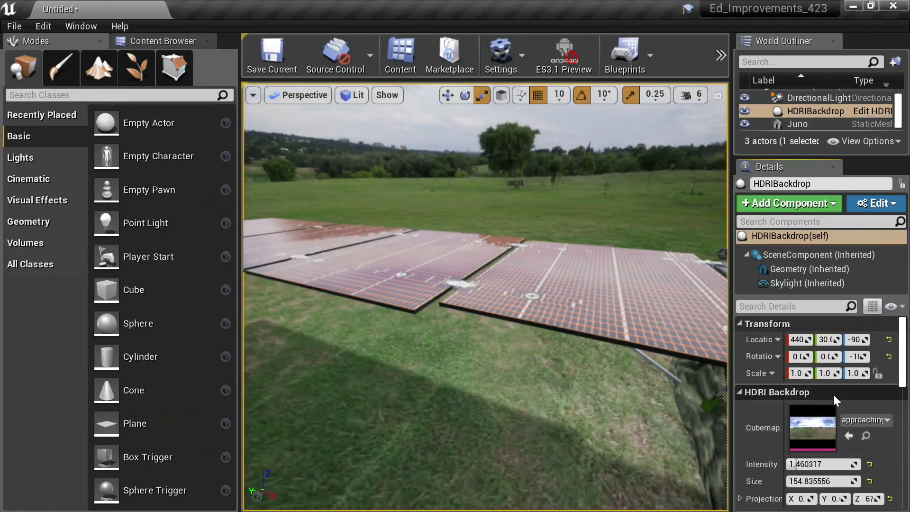
Step: Examine the reflections on the solar panels and look through the viewport's lighting feature show flags, including Screen Space Reflections
right_drag(449, 256, 407, 259)
right_drag(485, 294, 505, 296)
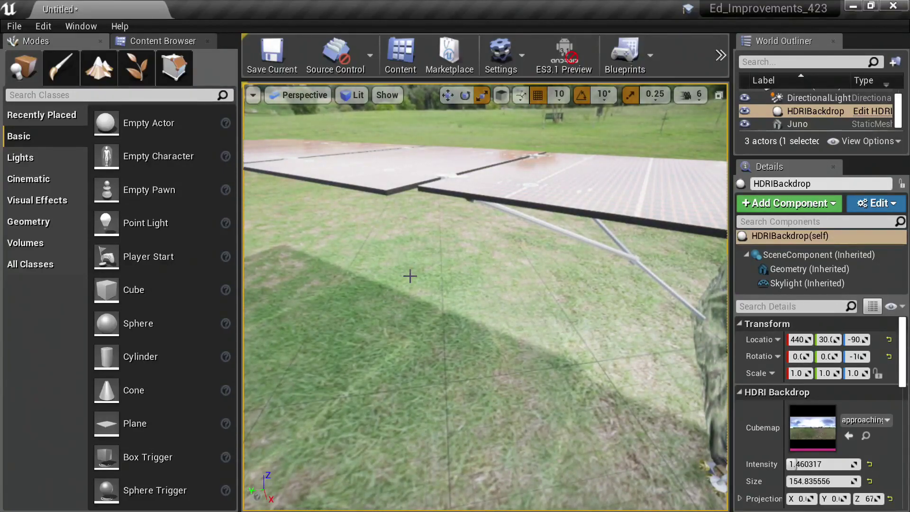
right_drag(410, 275, 410, 263)
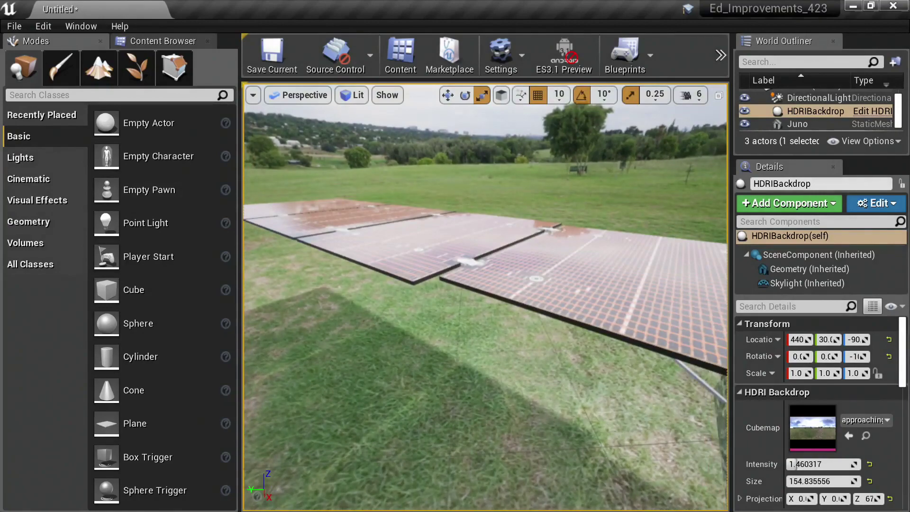
click(393, 98)
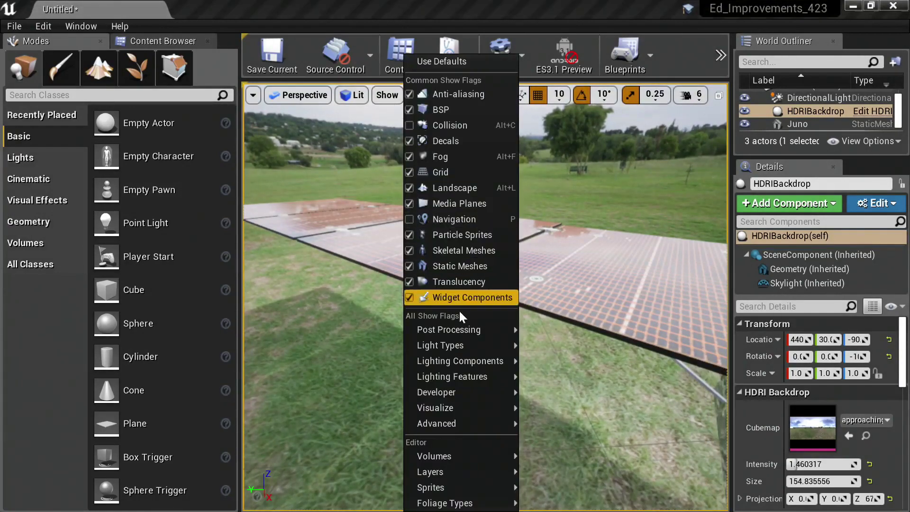
mouse_move(463, 327)
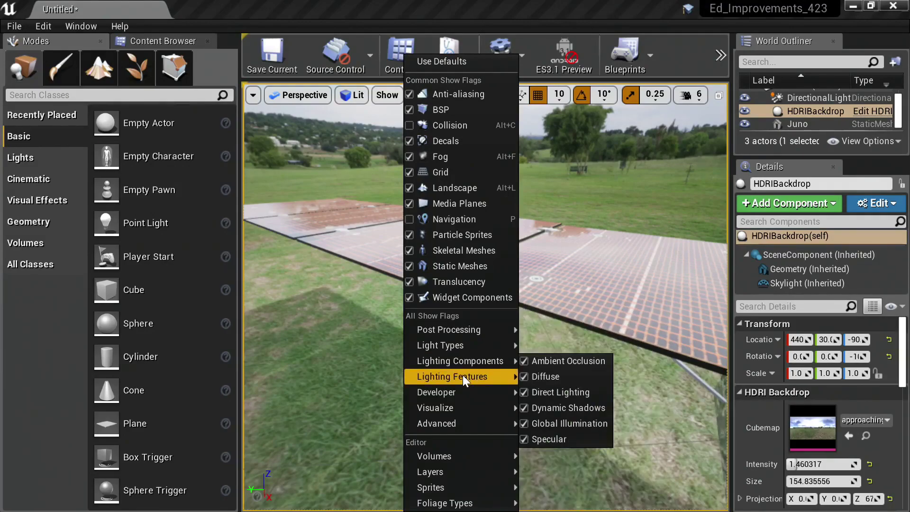
mouse_move(474, 376)
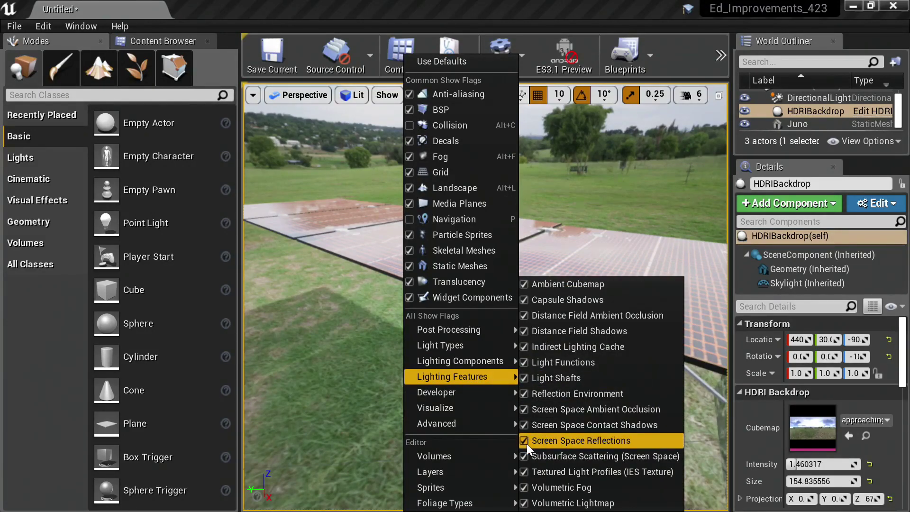
key(Escape)
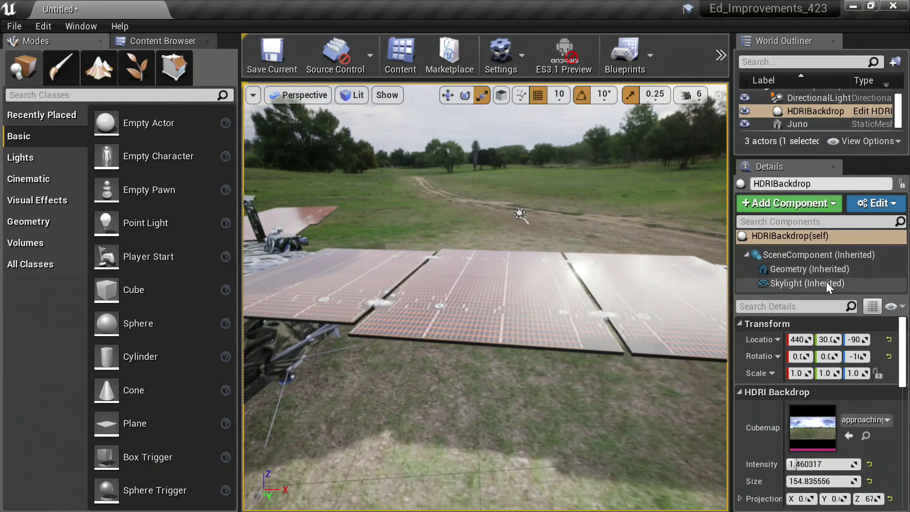
Step: Select the backdrop's Skylight component and widen the property name column so its Cubemap Resolution setting is readable
click(800, 284)
scroll(837, 448, down, 1)
scroll(836, 453, down, 3)
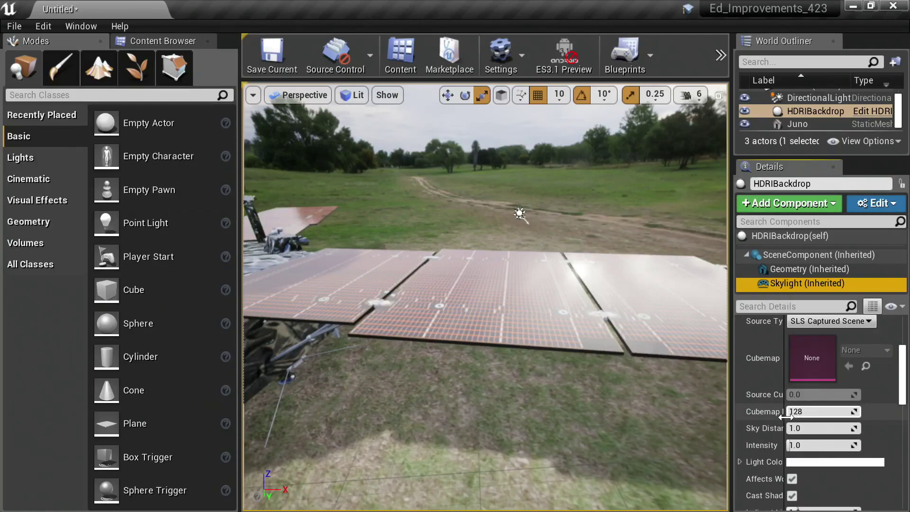
drag(785, 416, 800, 416)
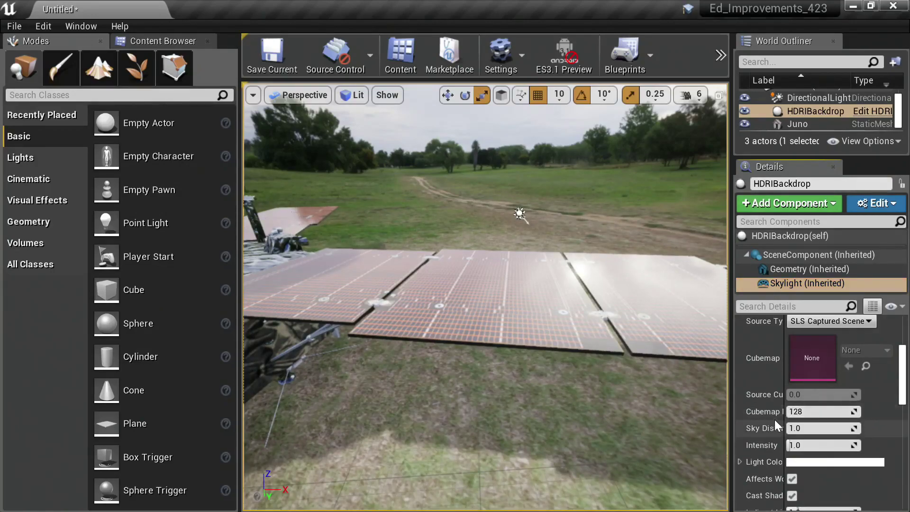
drag(782, 382, 827, 382)
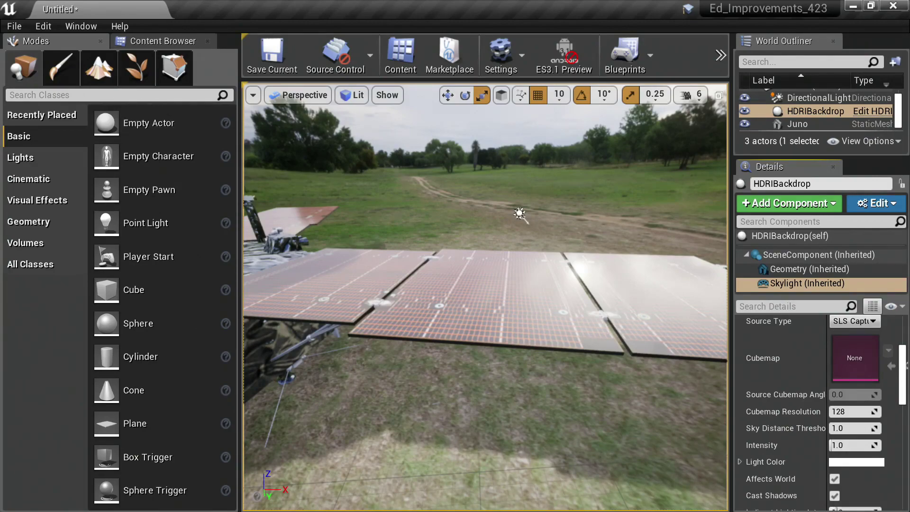
Step: Look up the Reflection Capture Resolution in the project settings by searching for "resolu", and close the settings
click(52, 28)
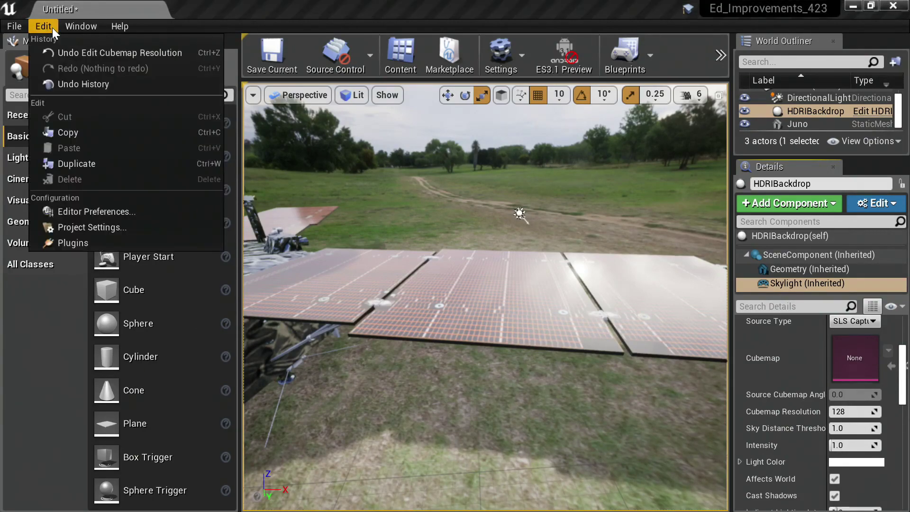
click(96, 227)
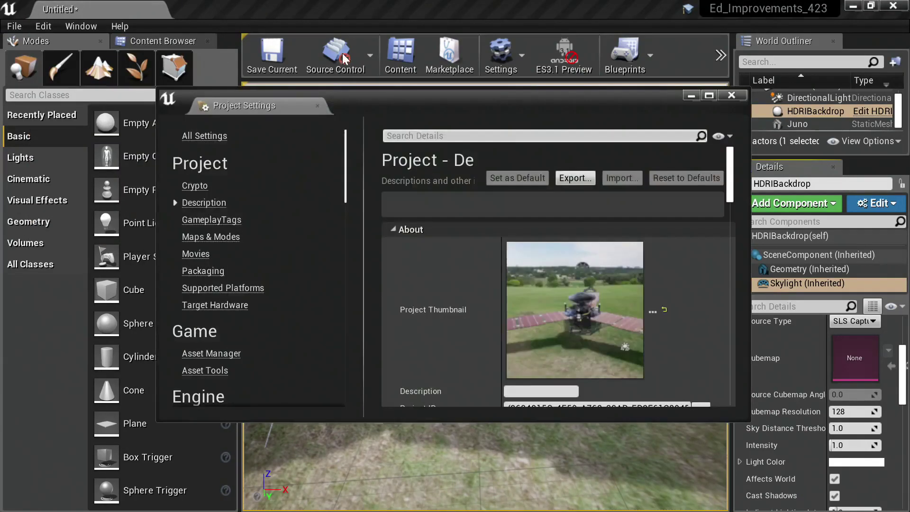
click(457, 135)
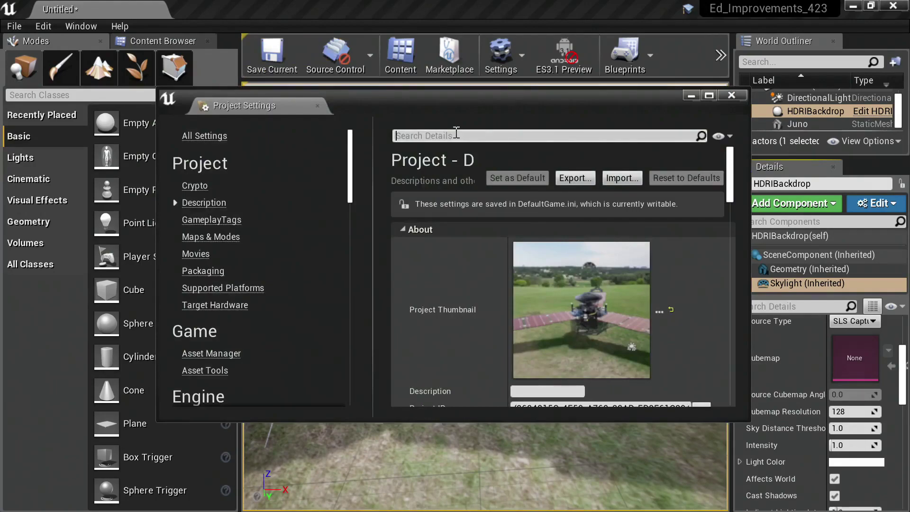
text(resolu)
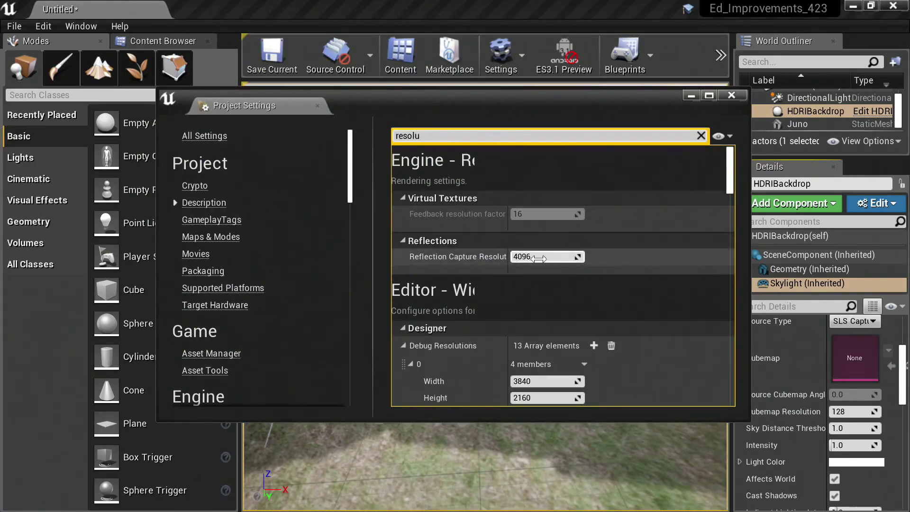
drag(508, 269, 527, 271)
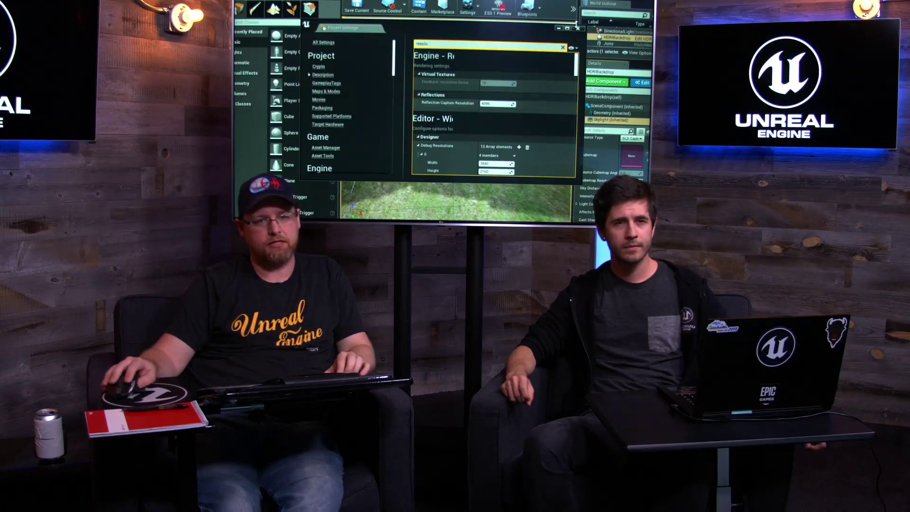
click(577, 28)
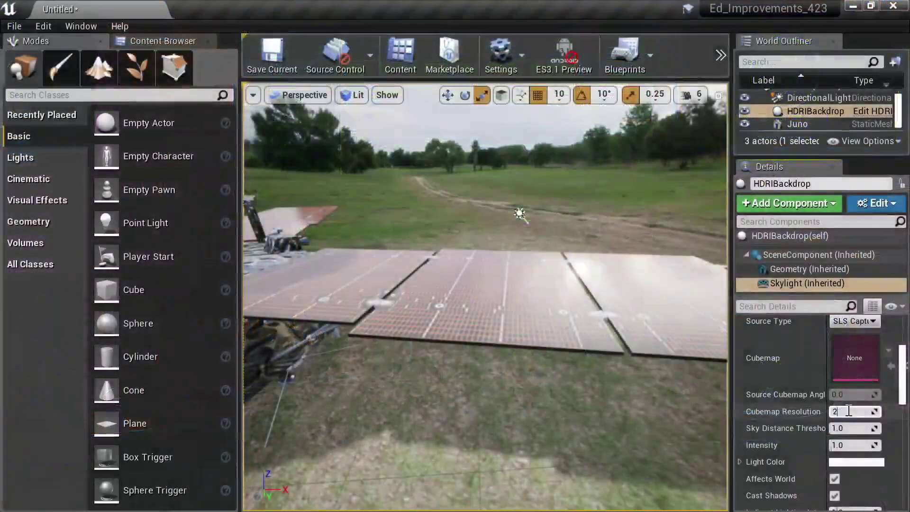
Step: Set the Skylight's cubemap resolution to 2048 and inspect the reflections around the spacecraft
right_drag(498, 318, 440, 327)
scroll(593, 198, down, 5)
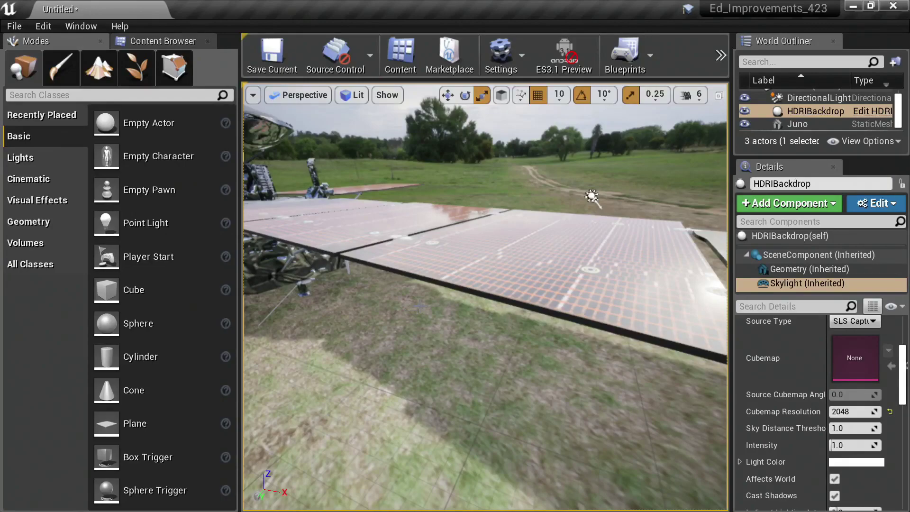
right_drag(430, 244, 403, 246)
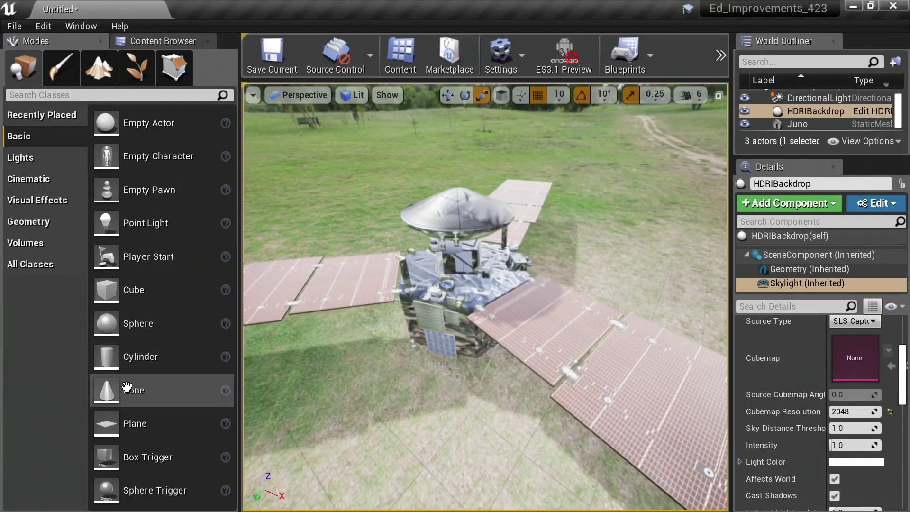
Step: Place a sphere on the spacecraft's antenna dish and apply the Chrome material, found by searching the whole Content folder for "ch"
drag(135, 291, 458, 185)
click(163, 40)
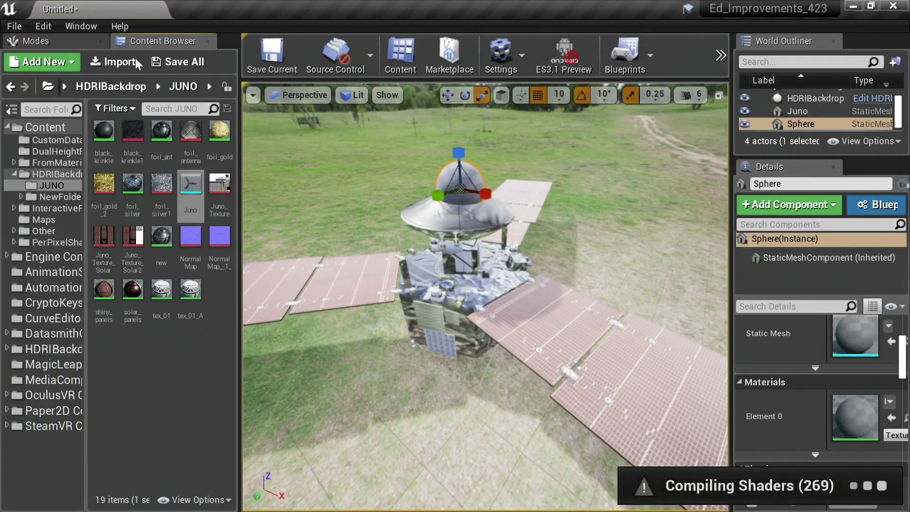
click(160, 109)
text(chrom)
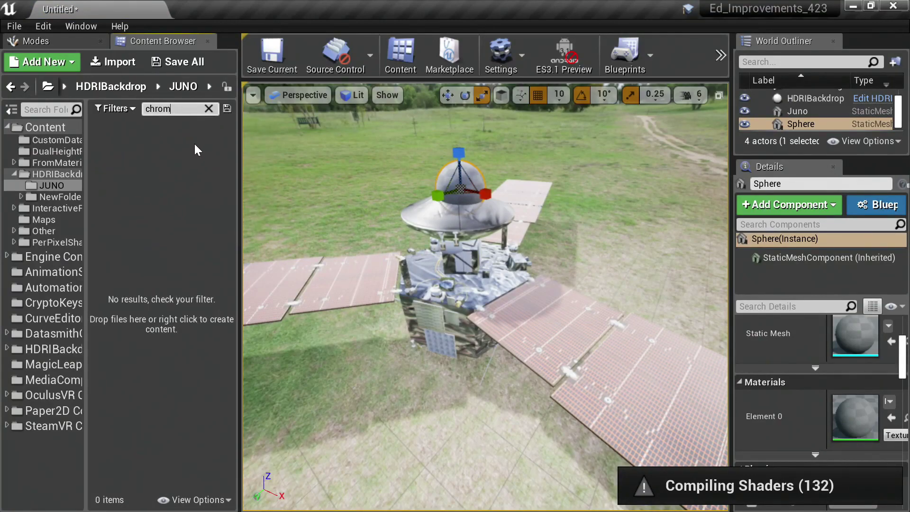
key(BackSpace)
key(BackSpace)
key(BackSpace)
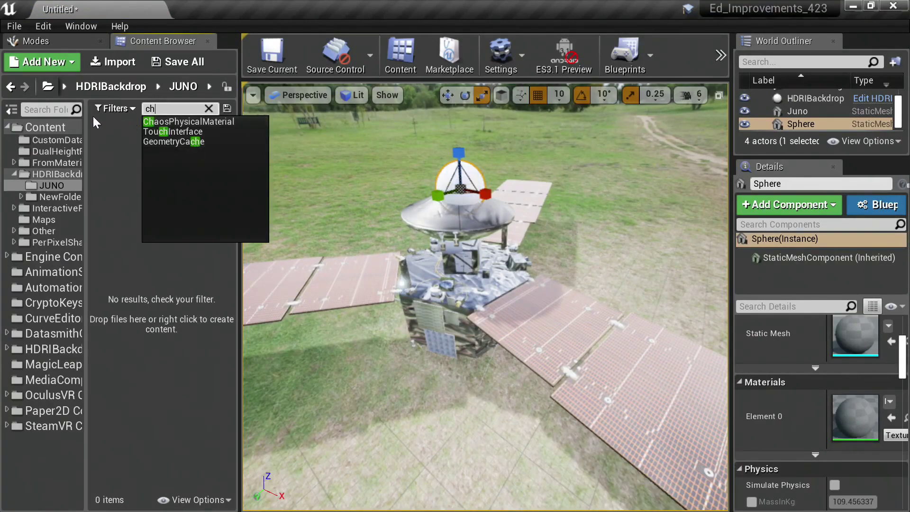
click(49, 127)
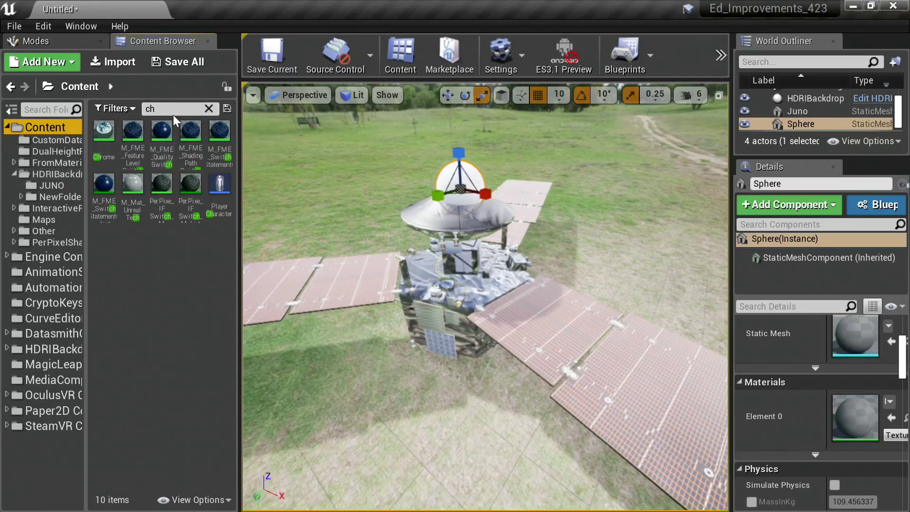
click(105, 134)
drag(105, 134, 457, 184)
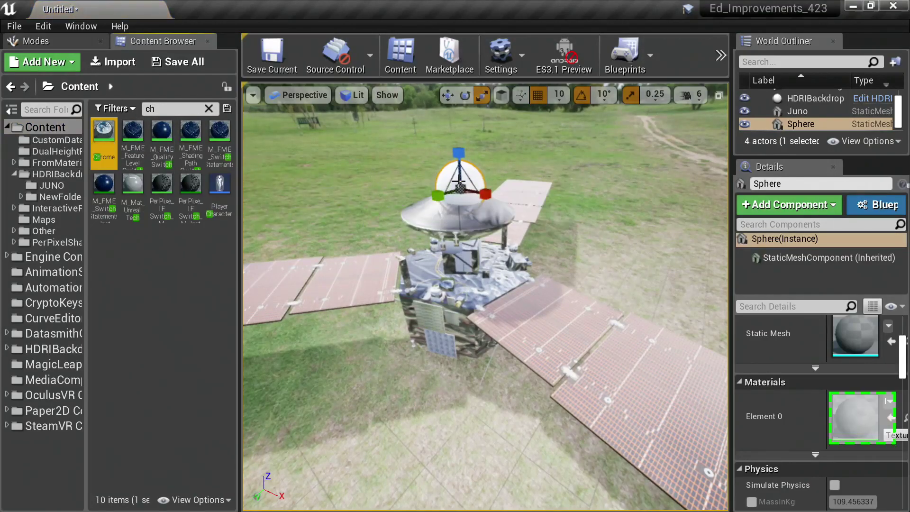
Step: Inspect the reflections on the chrome sphere up close and enlarge the sphere uniformly so it covers most of the antenna dish
key(f)
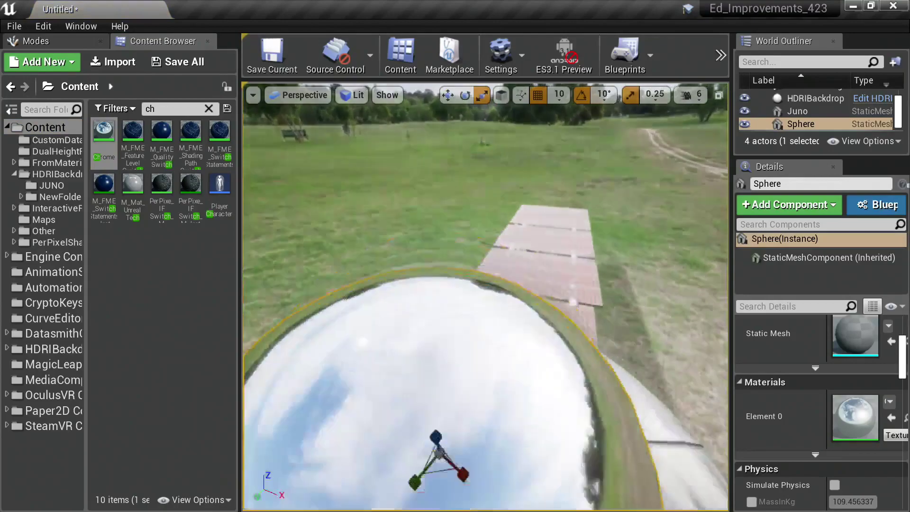
scroll(485, 296, up, 10)
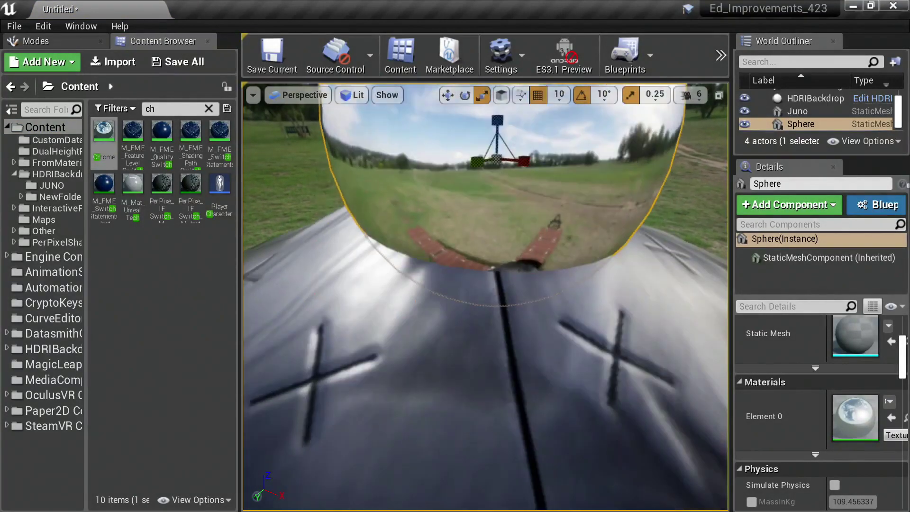
scroll(485, 296, down, 8)
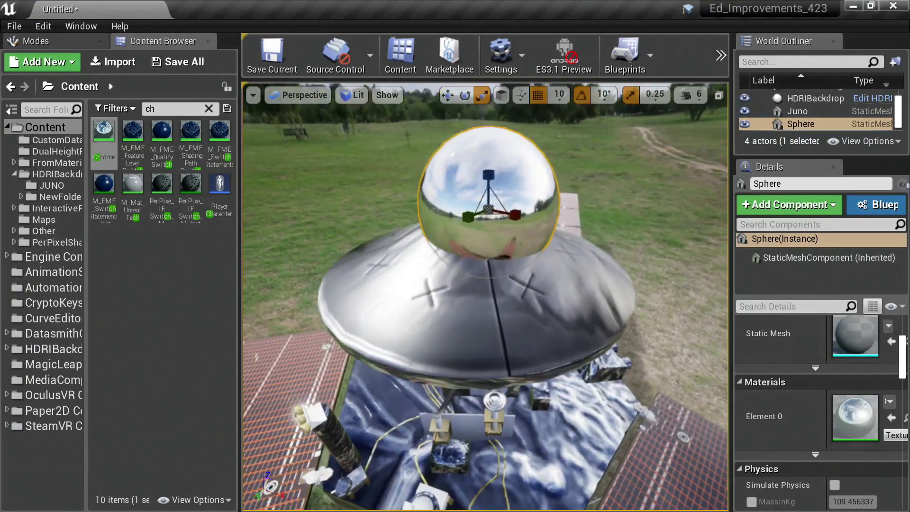
scroll(490, 214, up, 2)
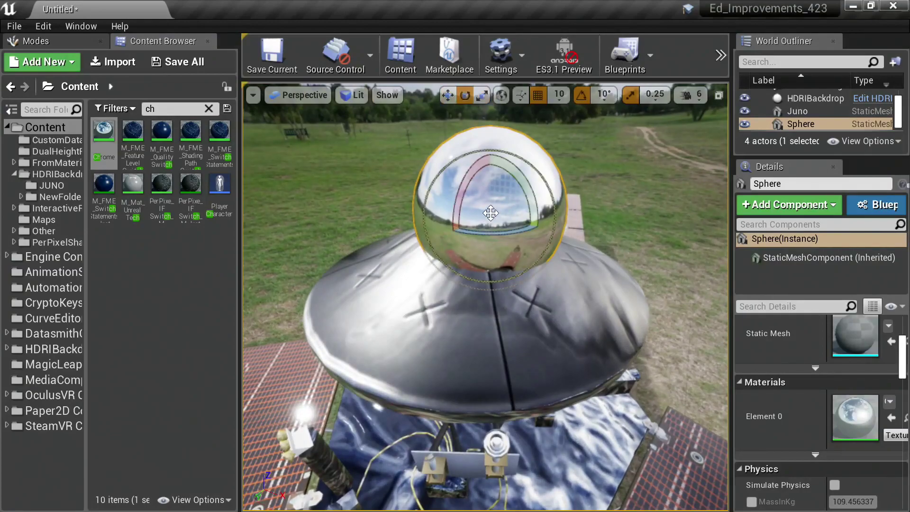
drag(490, 214, 521, 187)
scroll(580, 274, down, 6)
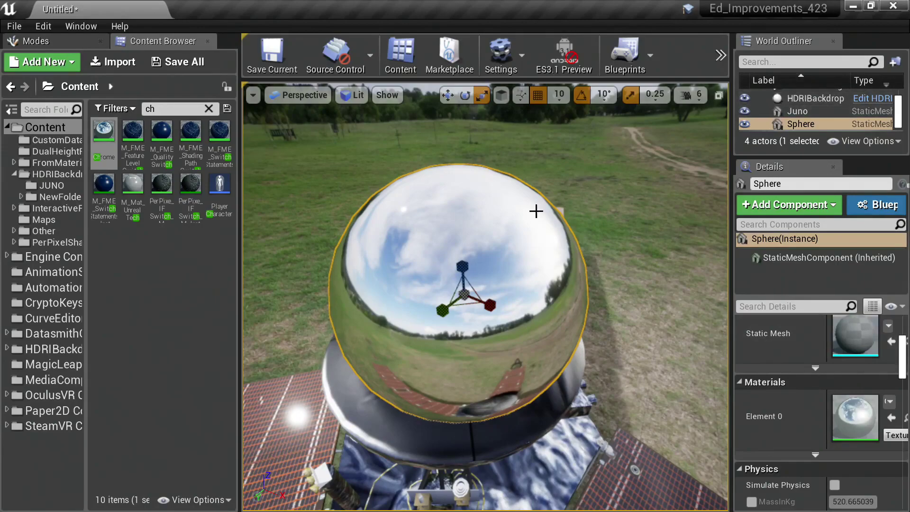
Step: Select the HDRIBackdrop's Skylight component and set its Cubemap Resolution to 64
click(616, 210)
scroll(860, 396, down, 1)
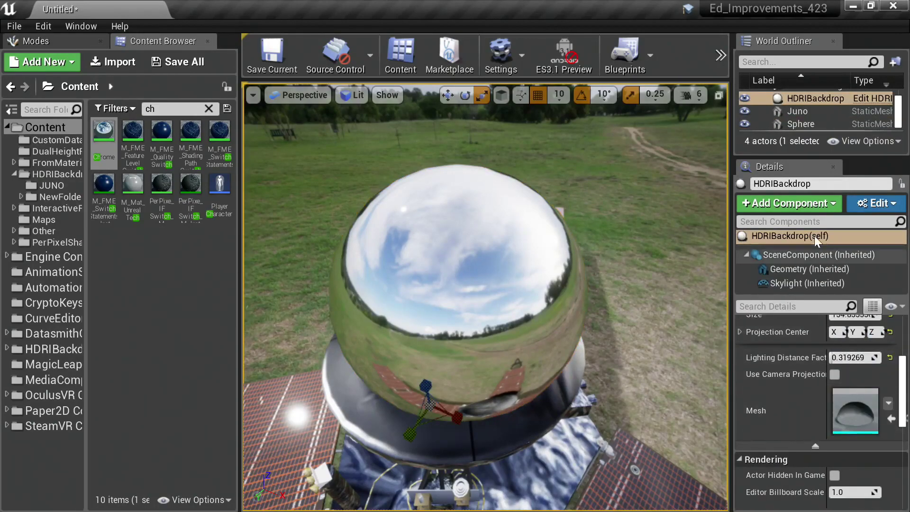
click(806, 283)
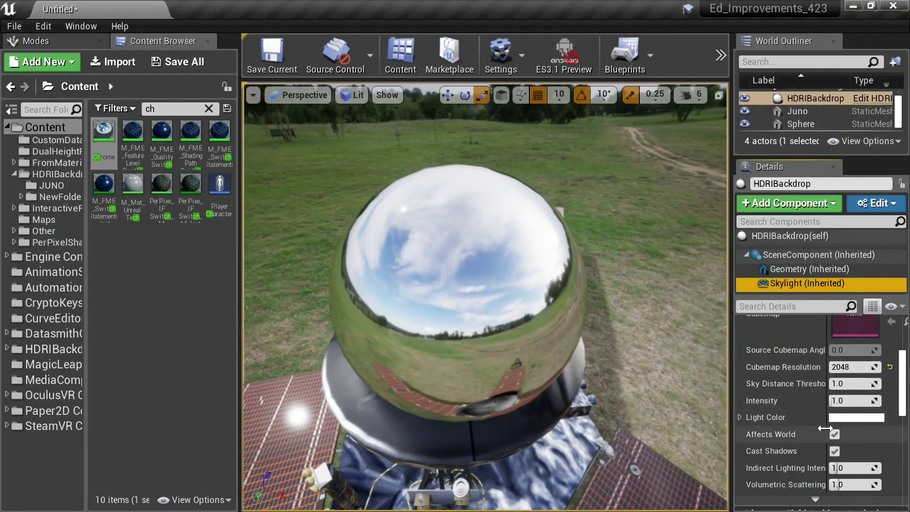
scroll(844, 403, down, 1)
click(846, 344)
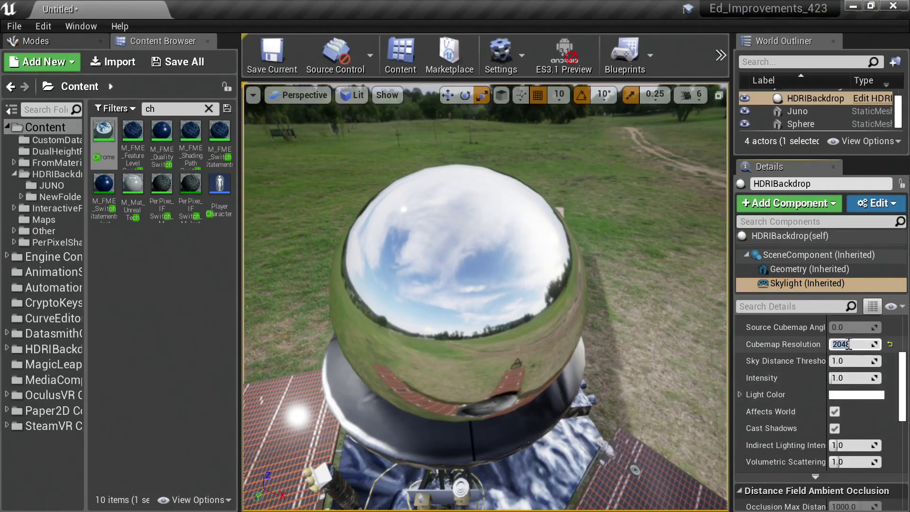
text(64)
key(Return)
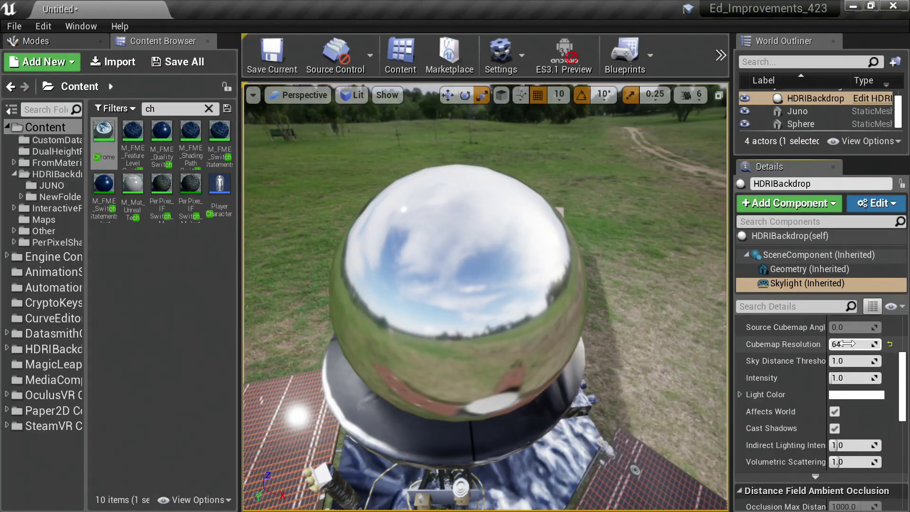
Step: Set the Skylight's Cubemap Resolution to 128 and inspect the chrome sphere's reflection up close
click(849, 343)
text(128)
key(Return)
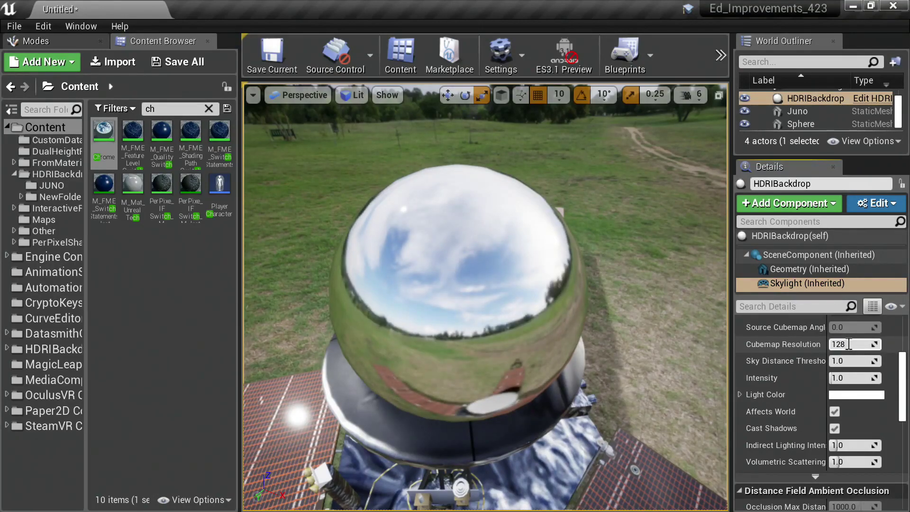
drag(592, 308, 592, 195)
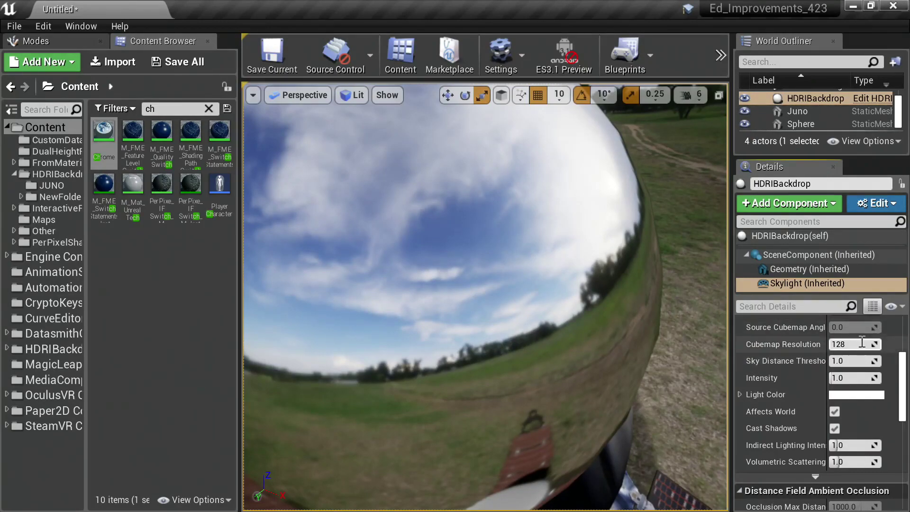
Step: Set the Skylight's Cubemap Resolution to 2048 and compare the sphere's reflection
text(8)
key(Return)
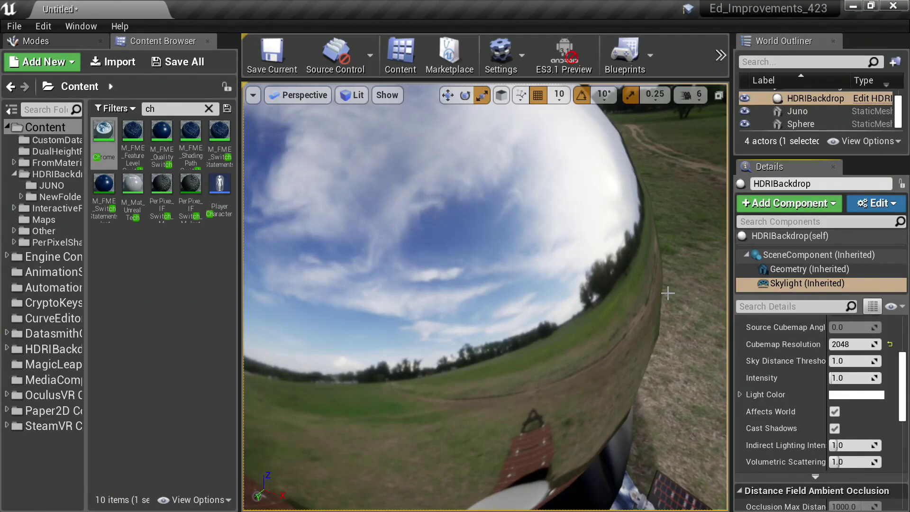
scroll(550, 232, down, 5)
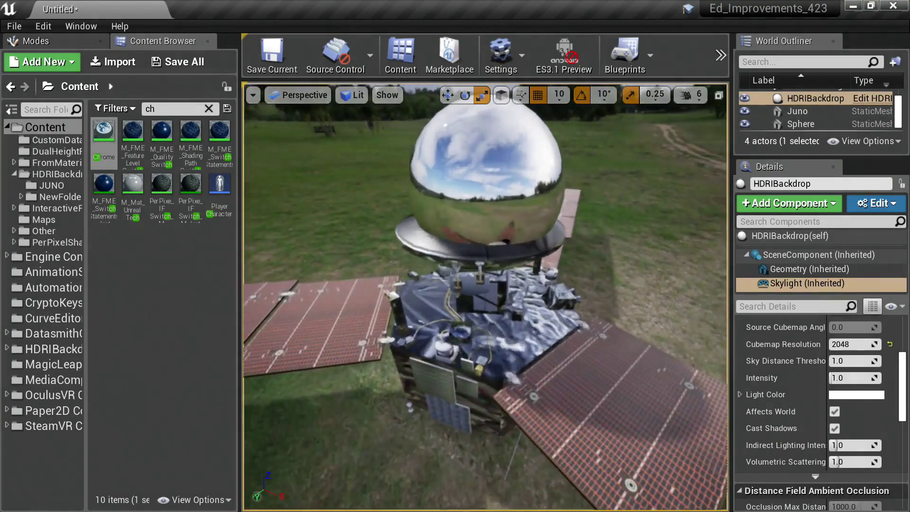
Step: Delete the chrome sphere from the antenna dish
click(523, 174)
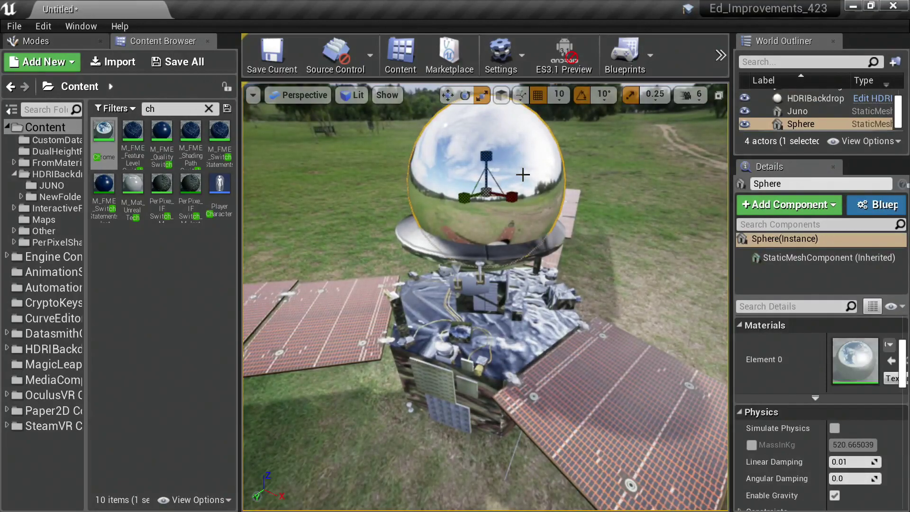
key(Delete)
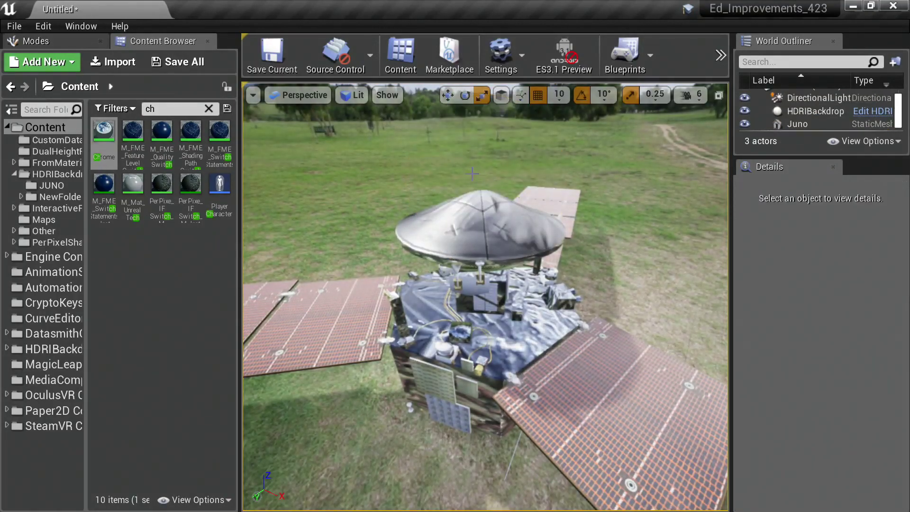
Step: Select the Juno spacecraft and raise it above the ground to a Z location of about 120
mouse_move(411, 233)
right_down()
mouse_move(422, 247)
mouse_move(402, 242)
right_up()
click(495, 243)
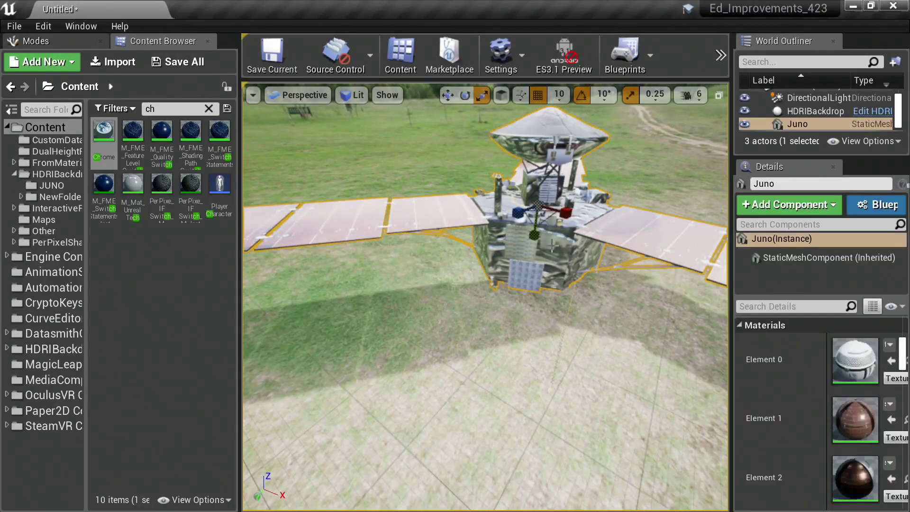
key(w)
drag(543, 178, 543, 160)
right_drag(543, 160, 544, 133)
scroll(669, 212, down, 8)
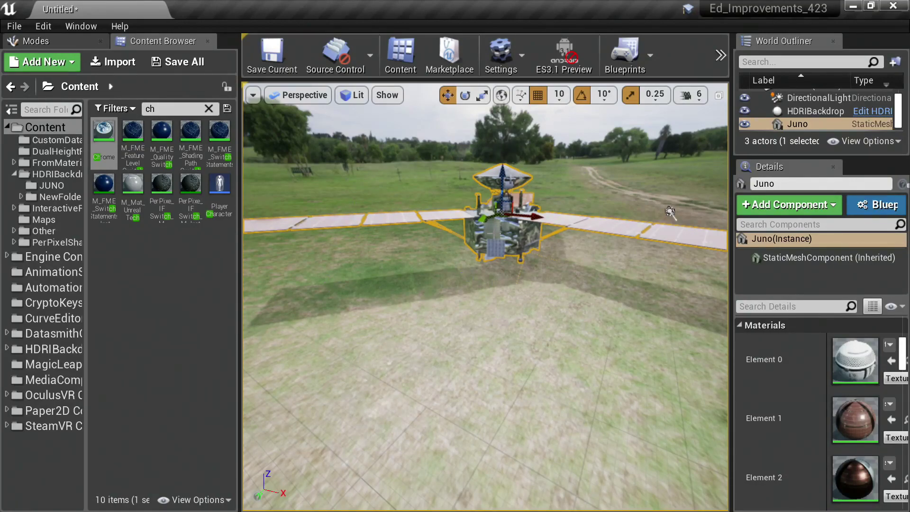
Step: Add a Rotating Movement component to the Juno spacecraft
click(810, 208)
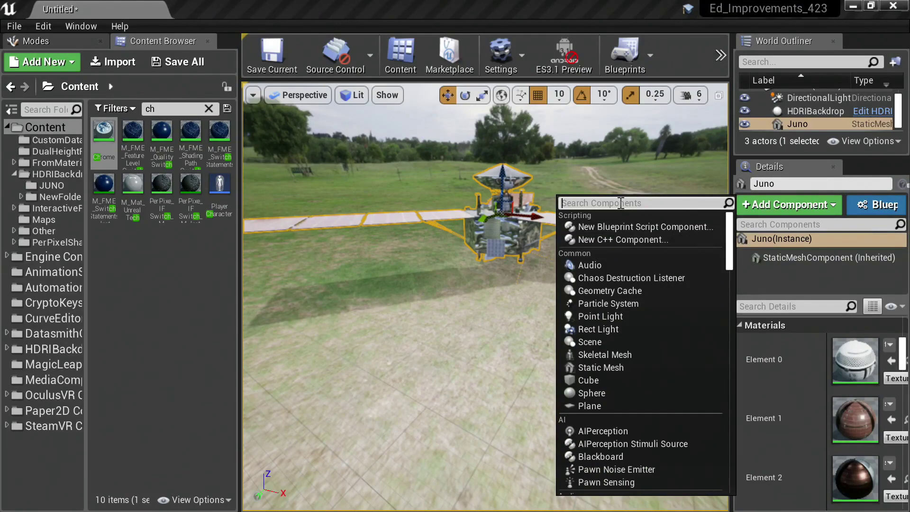
text(Rotat)
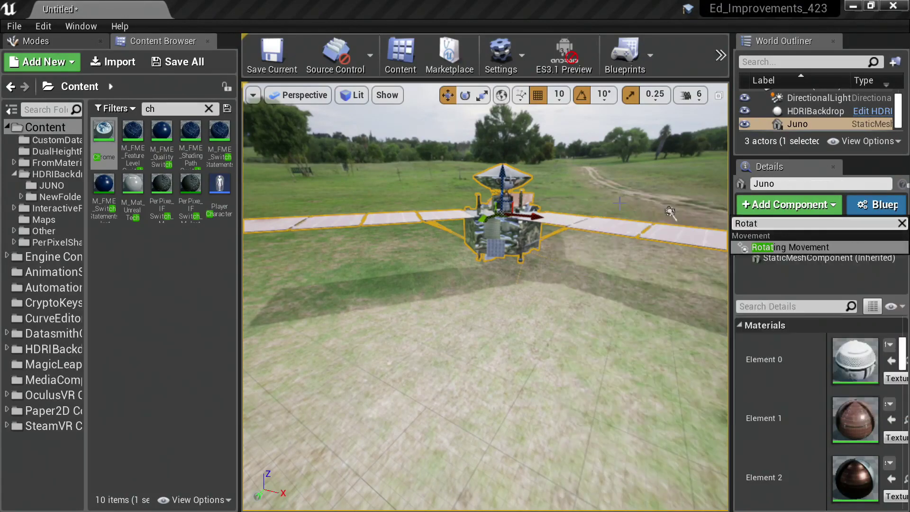
click(776, 247)
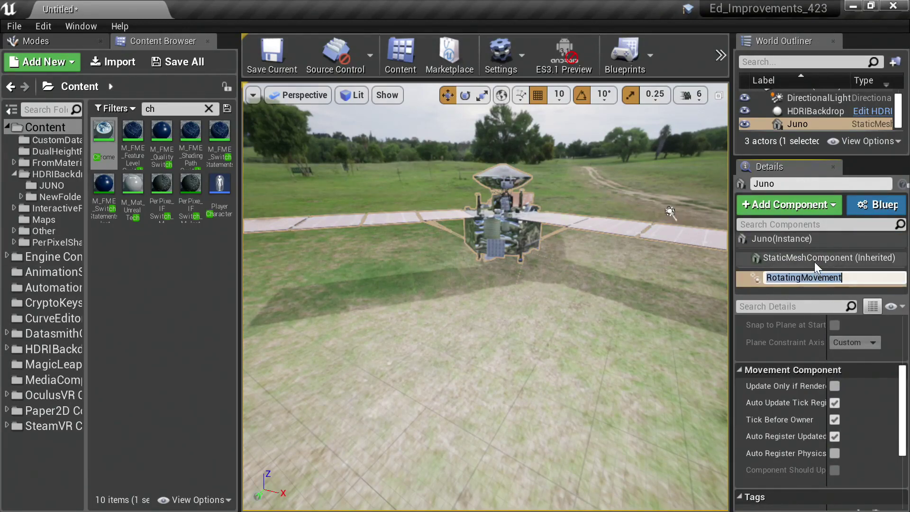
Step: Set the rotating component's Rotation Rate to 0 on Z and -25 on Y, widening the value column to read the fields
scroll(796, 351, down, 1)
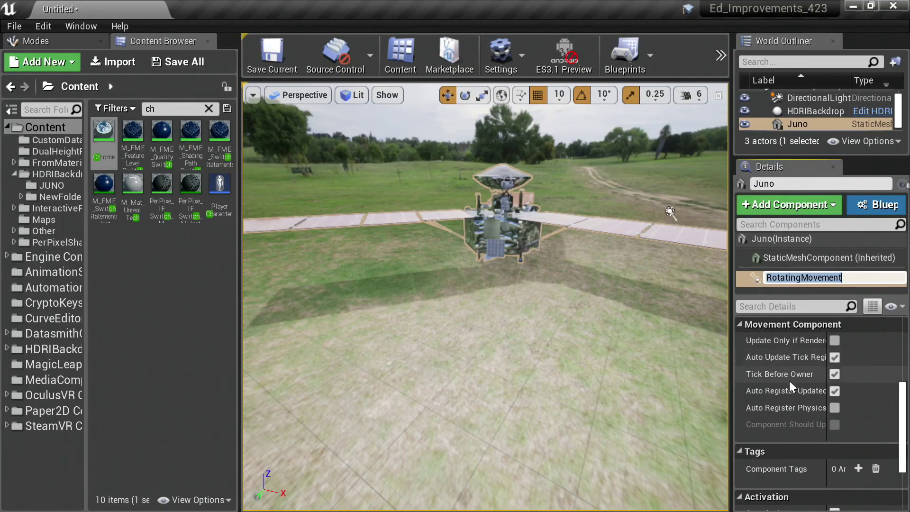
scroll(790, 377, up, 2)
scroll(790, 351, up, 2)
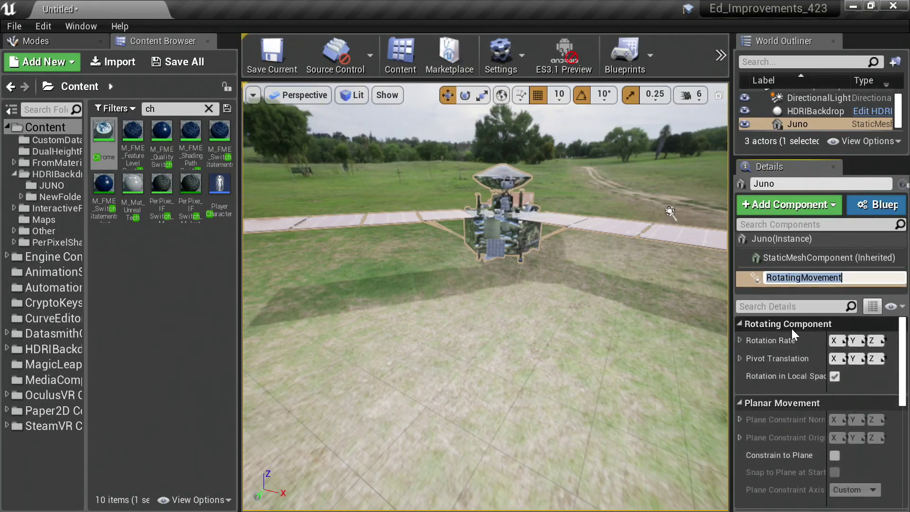
drag(825, 355, 771, 354)
click(870, 341)
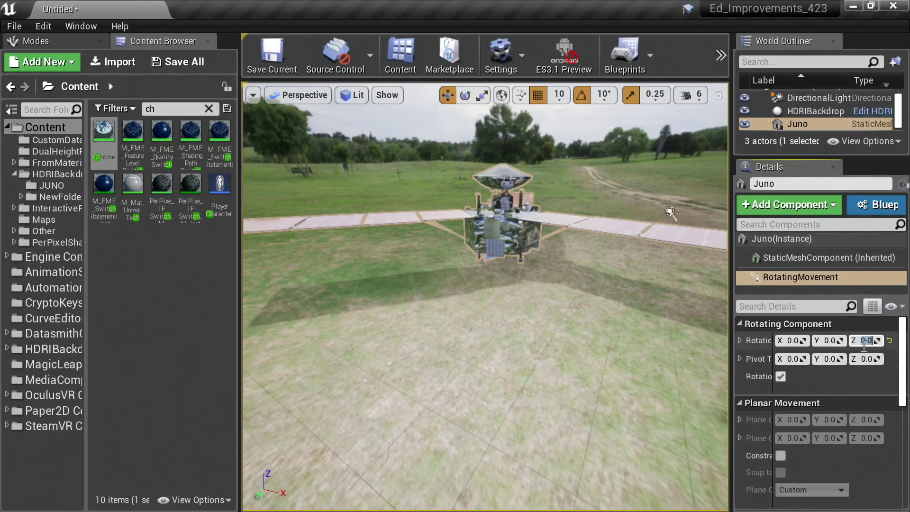
click(818, 341)
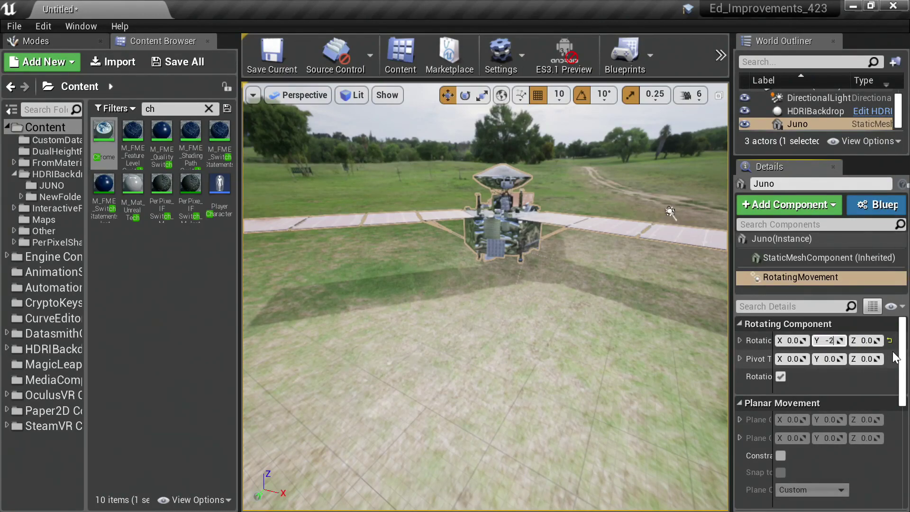
Step: Simulate the level to test the spacecraft's rotation, stop the simulation and close the message log
click(721, 56)
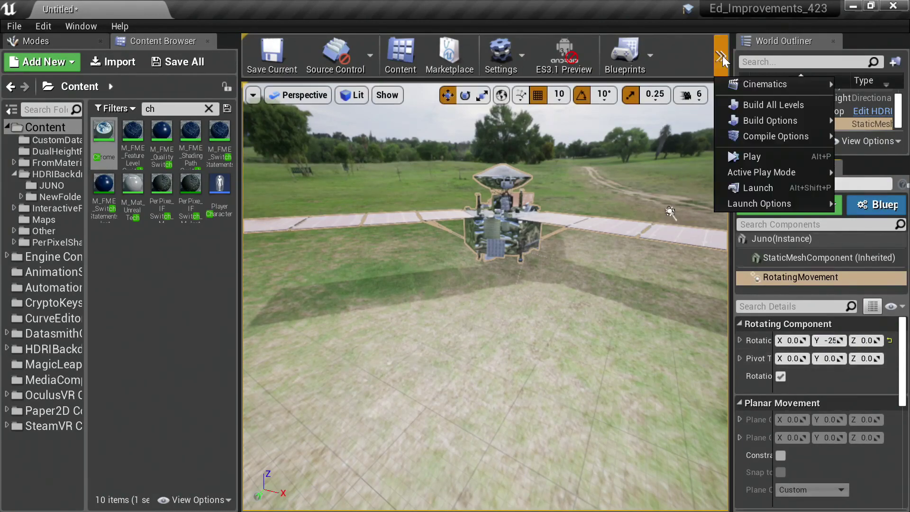
mouse_move(737, 210)
click(752, 156)
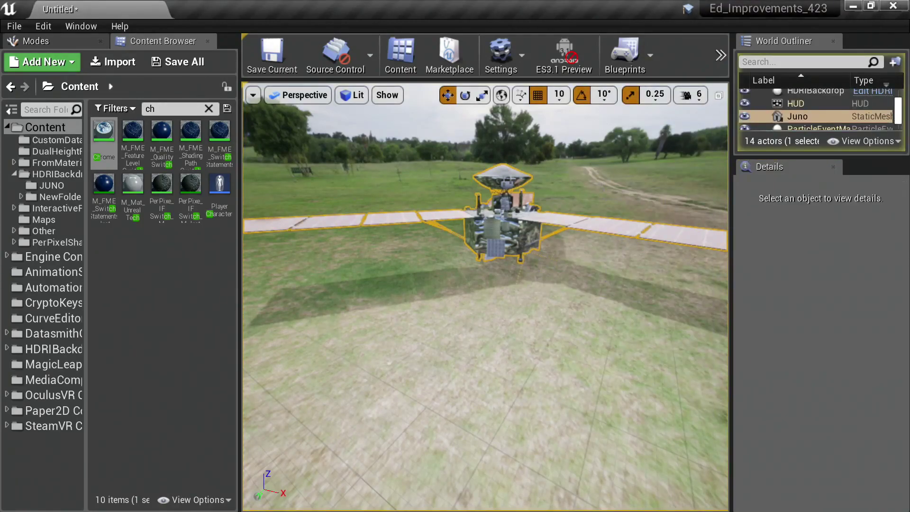
key(Escape)
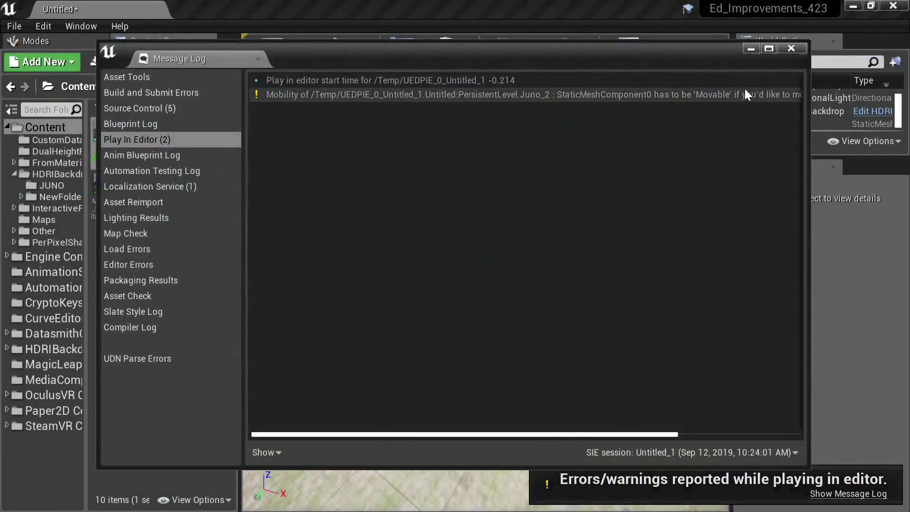
click(791, 49)
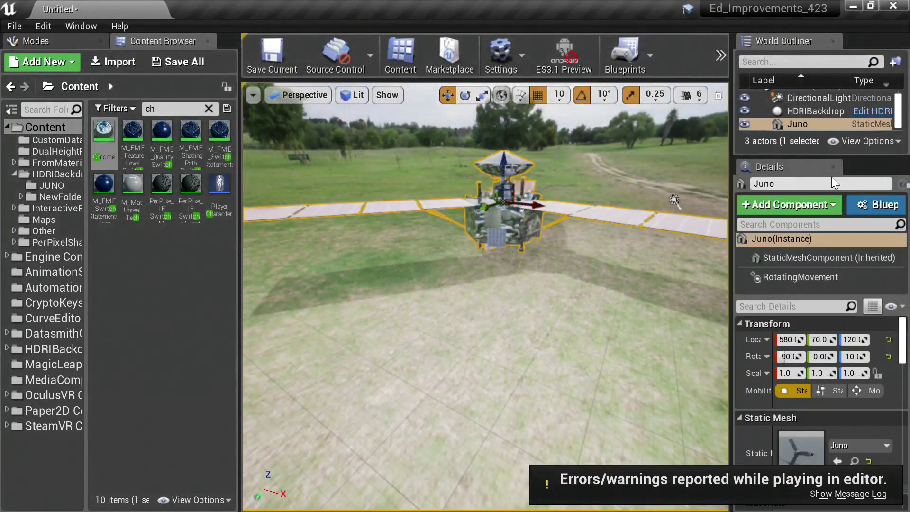
Step: Set the Juno spacecraft's mobility to Movable and simulate the level again
click(871, 391)
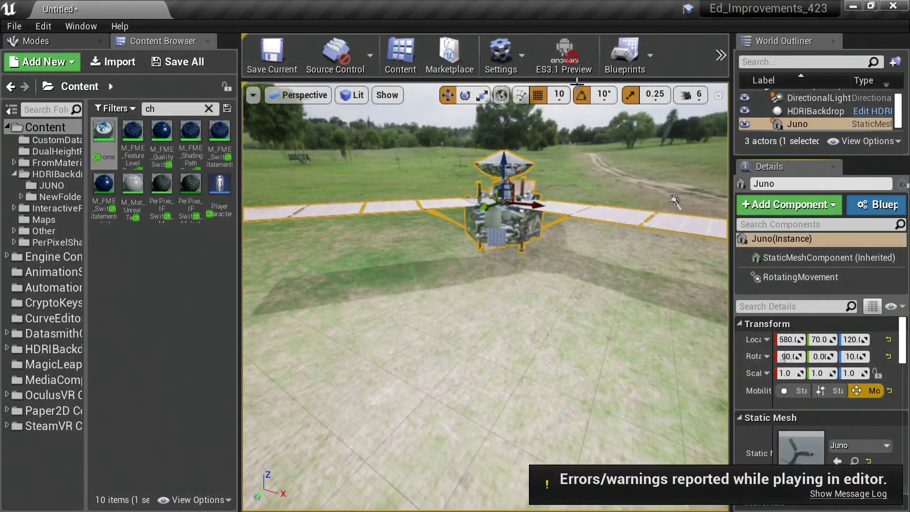
click(719, 57)
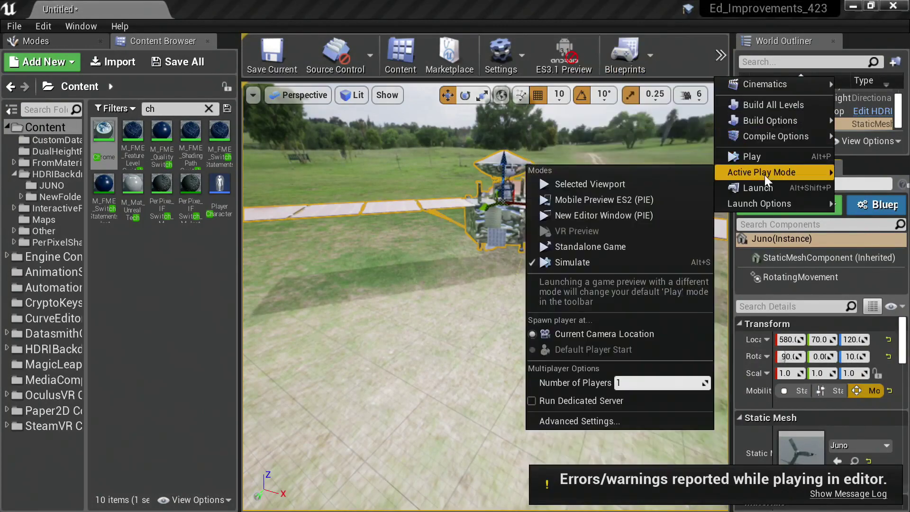
click(758, 157)
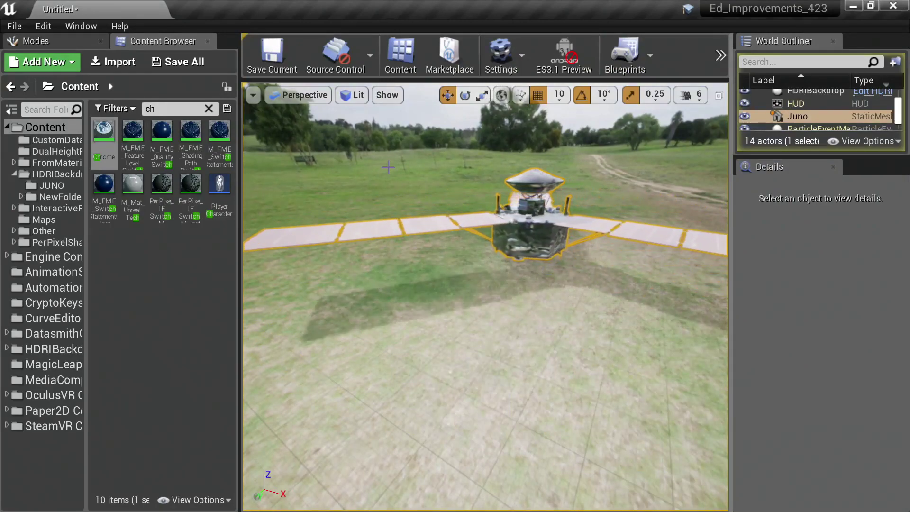
Step: Check the viewport and perspective options while the spacecraft rotates, and stop the simulation
click(253, 97)
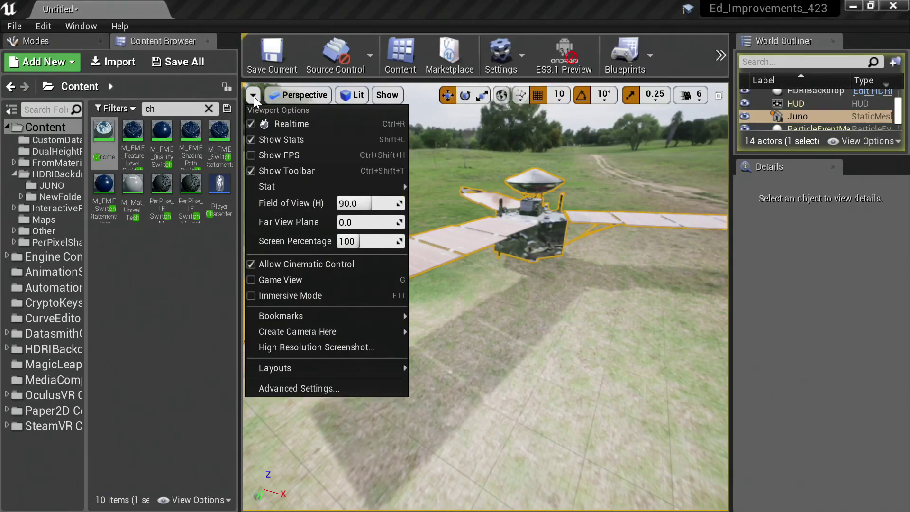
click(299, 95)
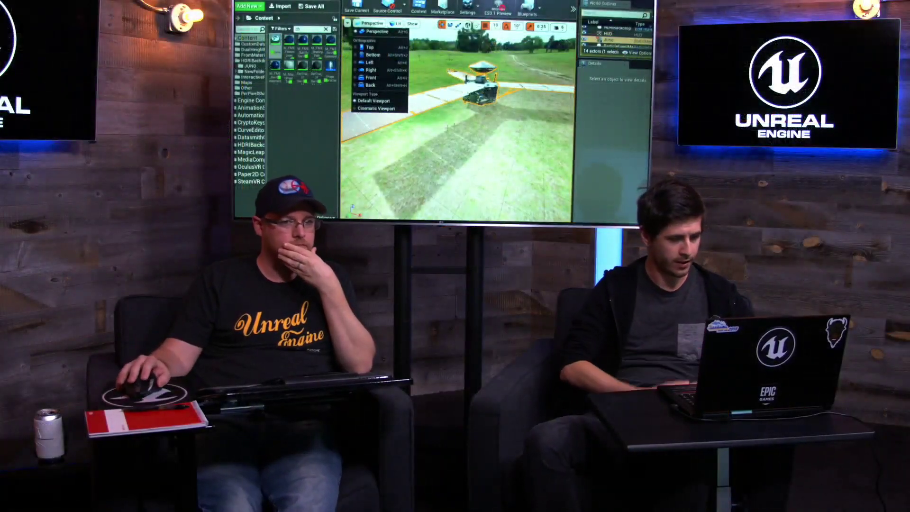
drag(455, 142, 488, 144)
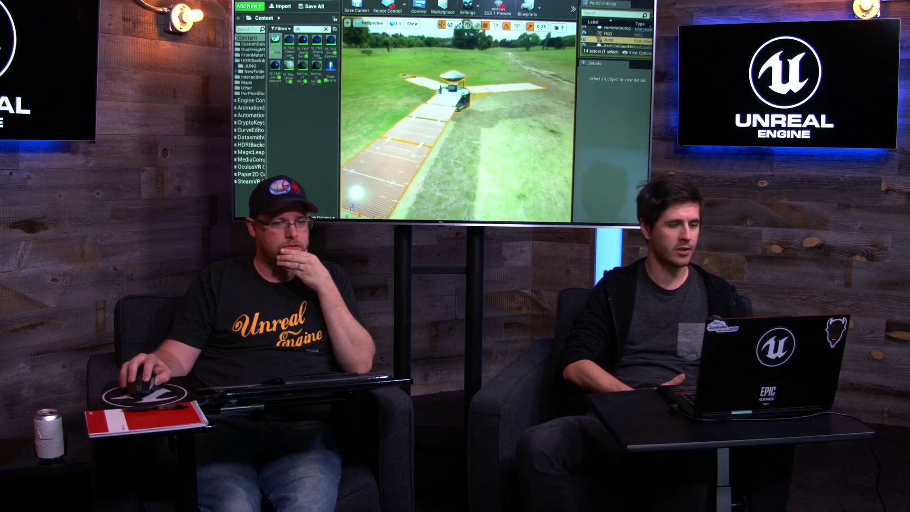
key(Escape)
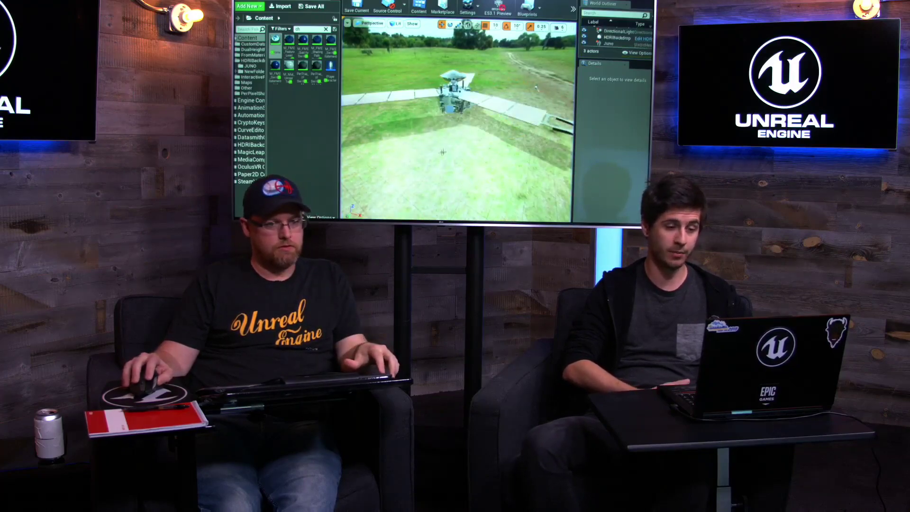
Step: Select the HDRIBackdrop and replace its cubemap with the light gray texture cube, found by searching for "gray"
drag(536, 88, 543, 87)
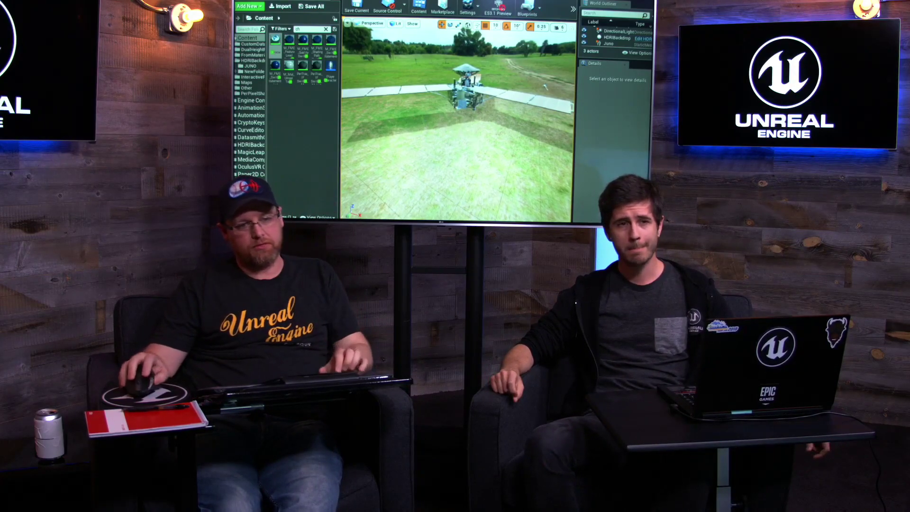
click(547, 87)
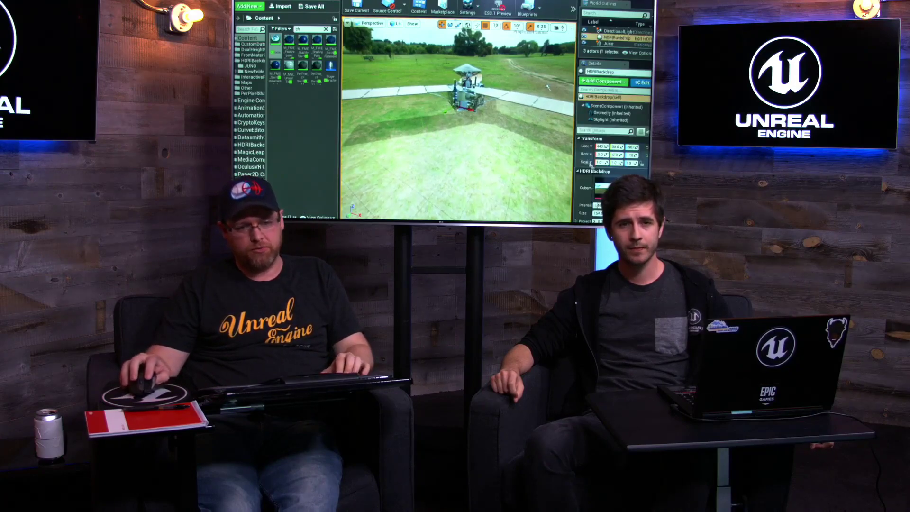
click(630, 186)
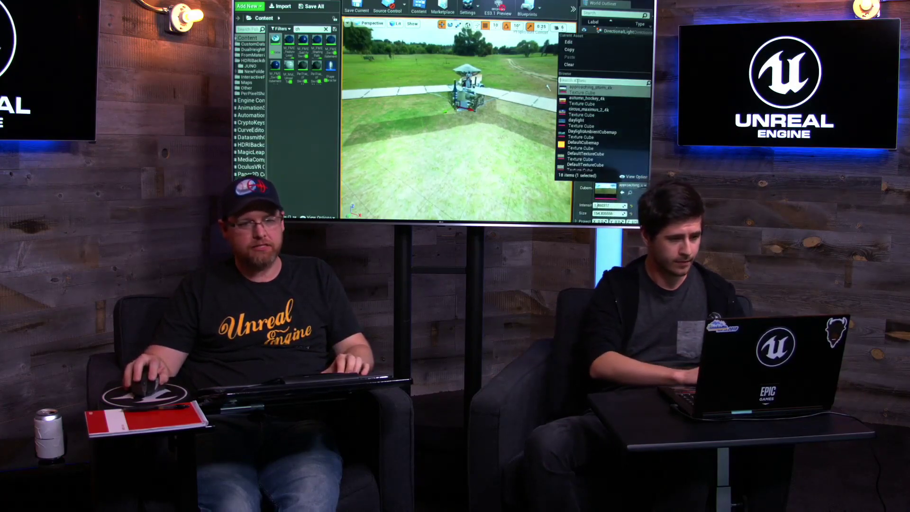
text(gray)
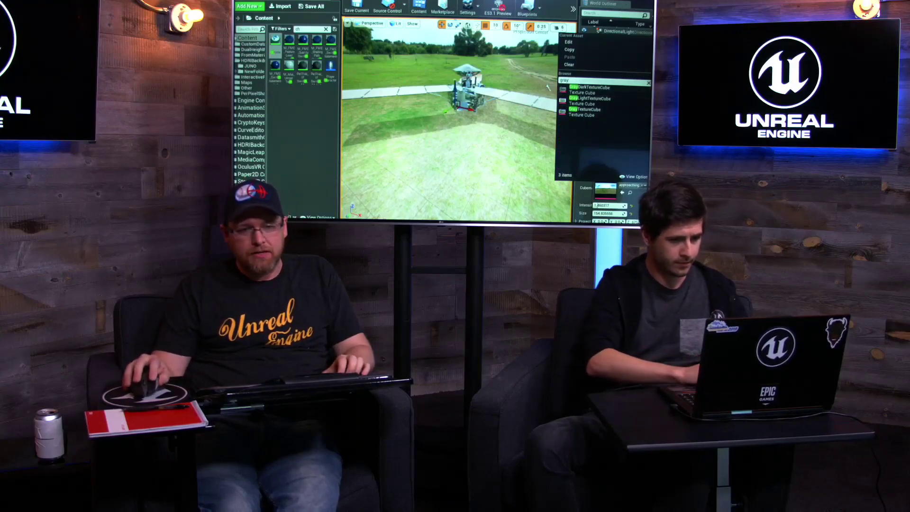
click(586, 103)
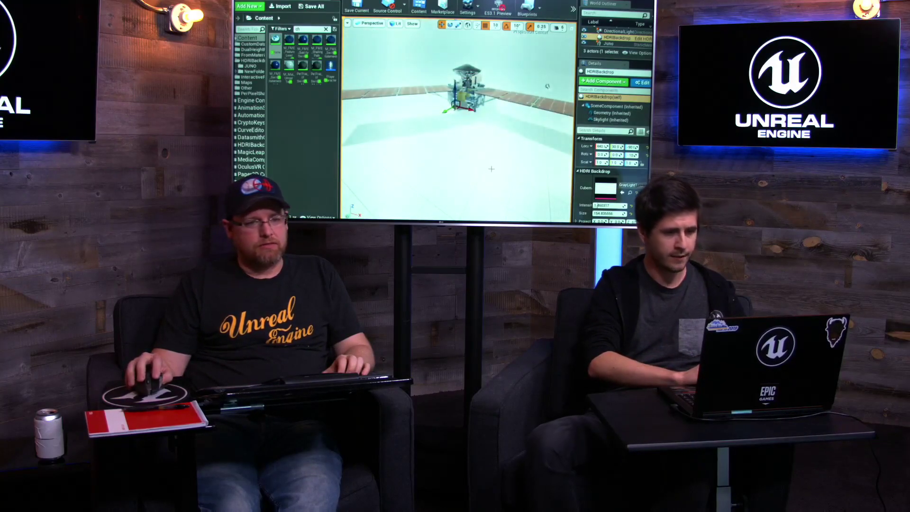
scroll(491, 169, down, 5)
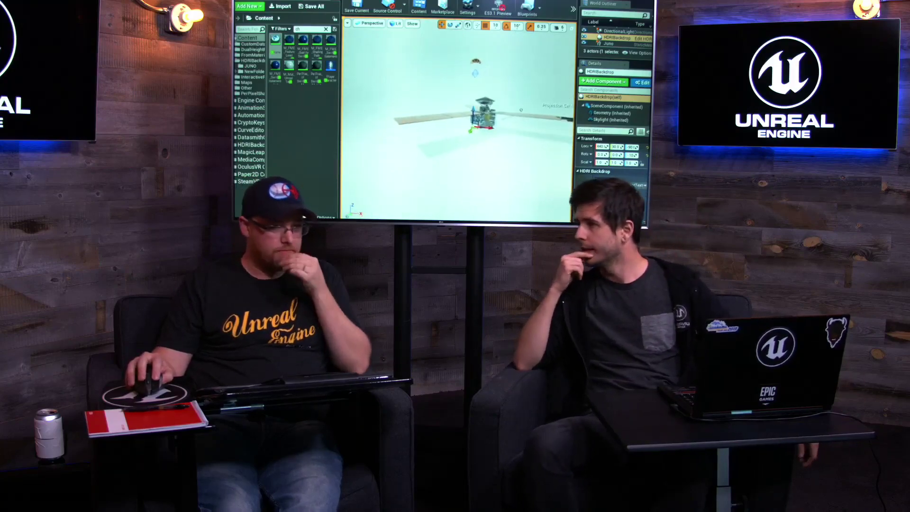
scroll(491, 169, up, 2)
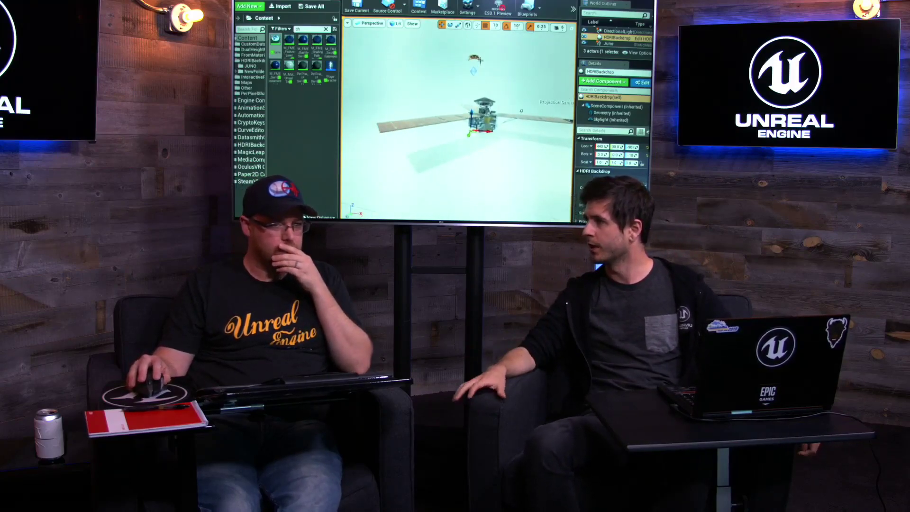
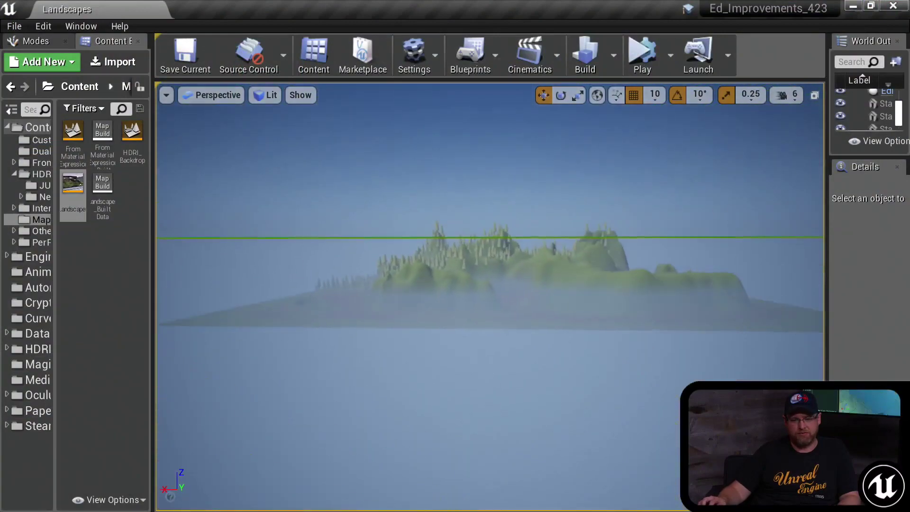
Step: Select the landscape in the Landscapes level, frame it and fly in over the forested hills
click(403, 314)
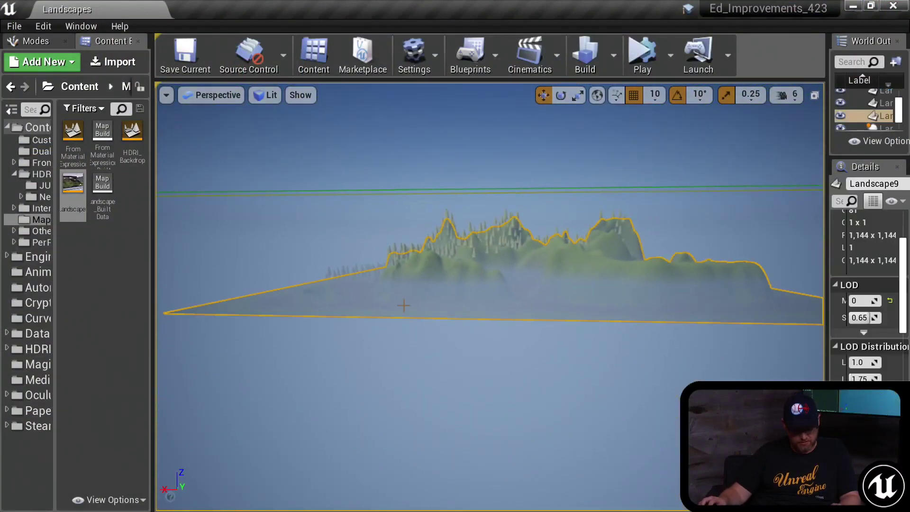
key(f)
scroll(403, 314, up, 4)
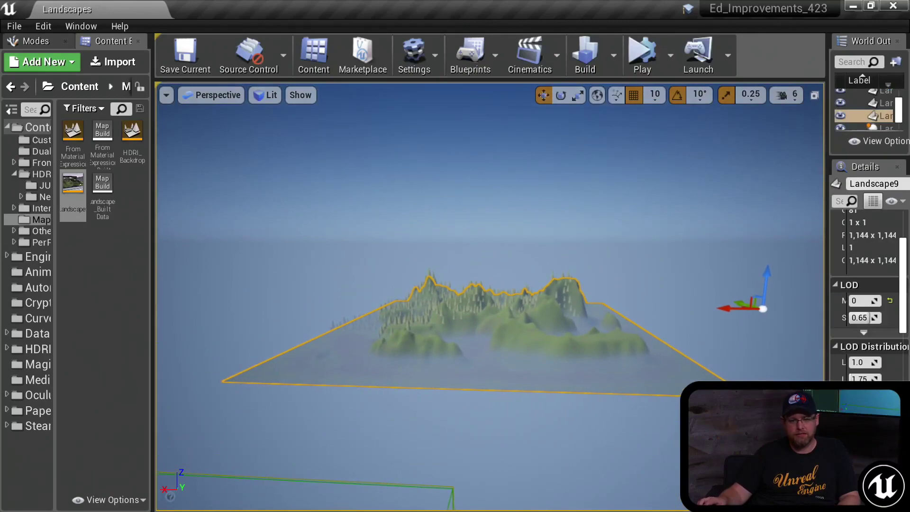
right_drag(403, 314, 484, 352)
key(w)
key(s)
key(w)
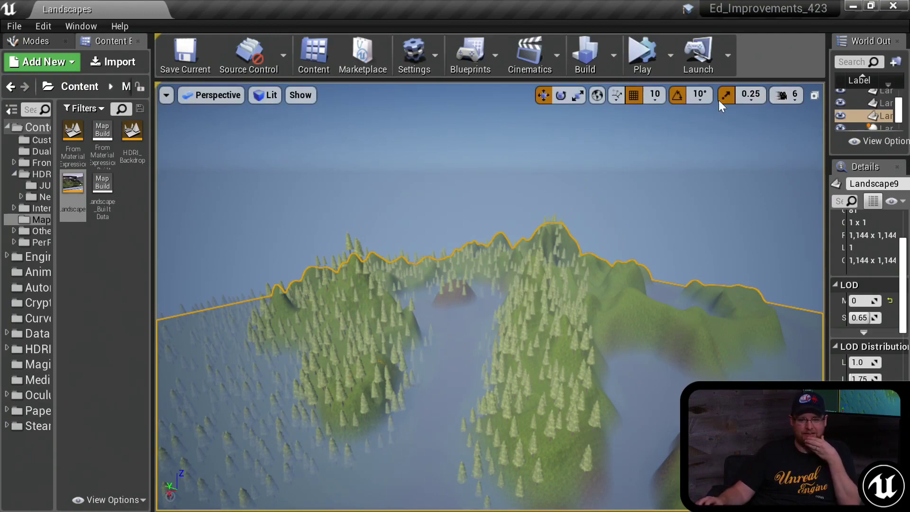
Step: Check the camera speed setting and survey the whole foggy landscape from above and from closer in
click(783, 95)
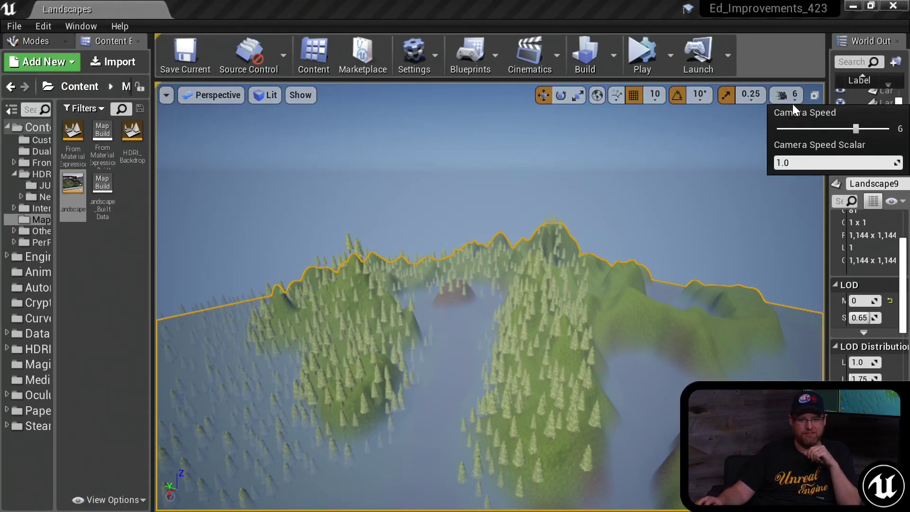
click(790, 61)
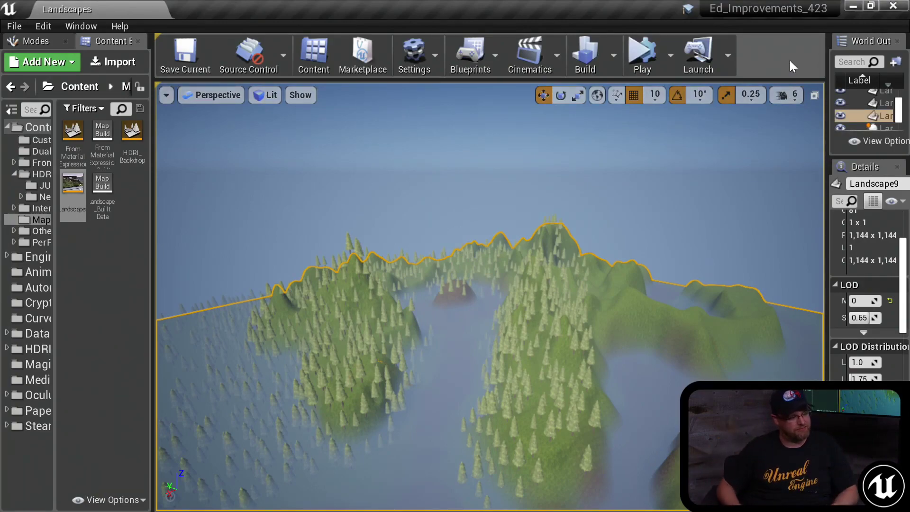
right_drag(467, 172, 467, 216)
key(s)
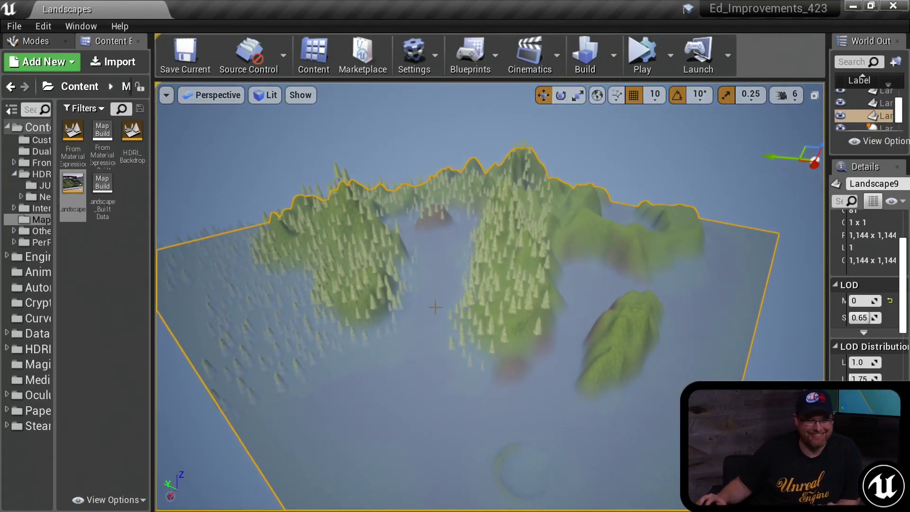
scroll(382, 291, down, 3)
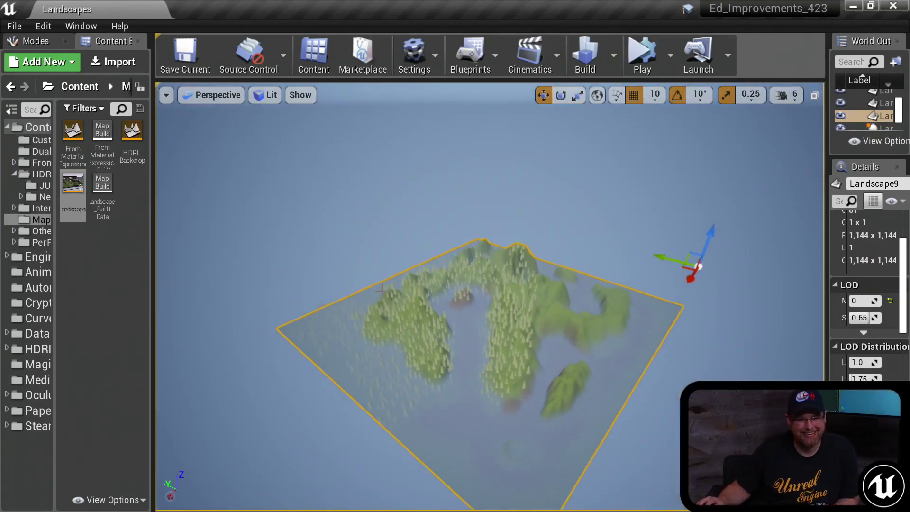
key(w)
right_drag(471, 452, 471, 444)
key(s)
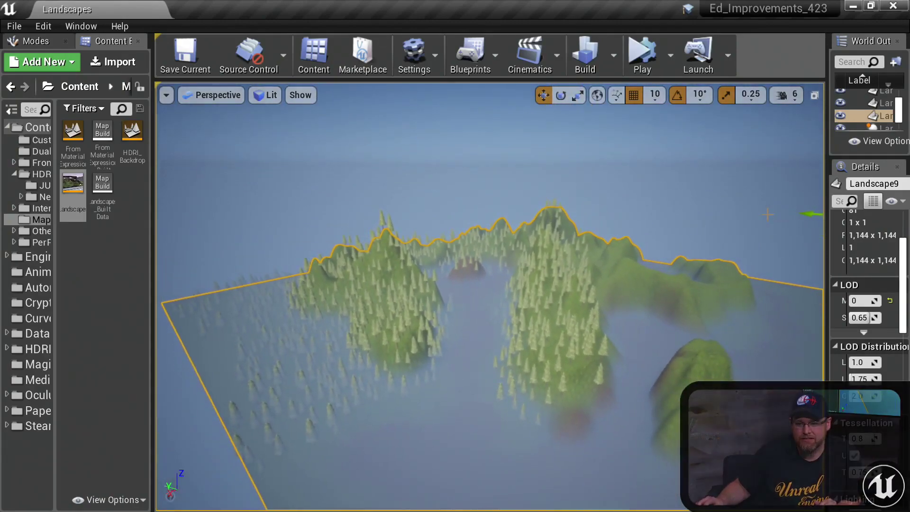
Step: Dock the Details panel above the Content Browser and enlarge it to show more of the landscape's properties
drag(847, 166, 48, 104)
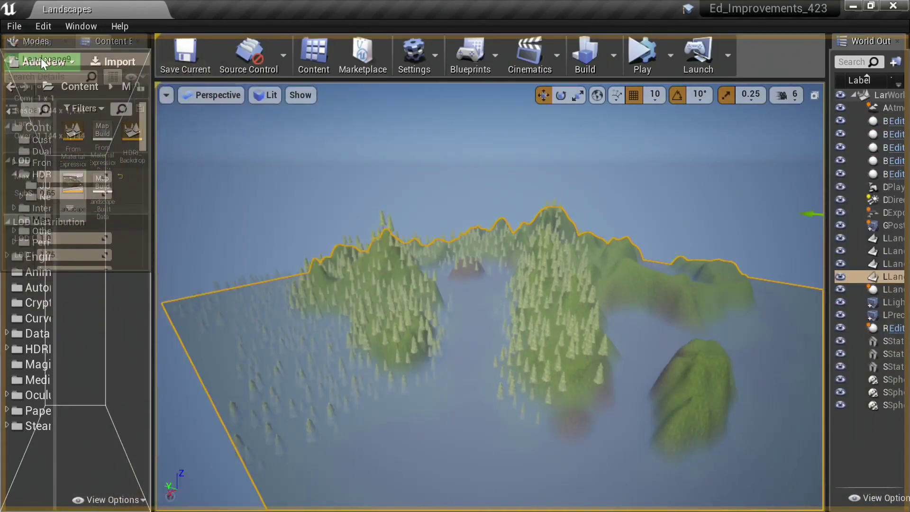
drag(41, 58, 43, 59)
drag(152, 151, 209, 151)
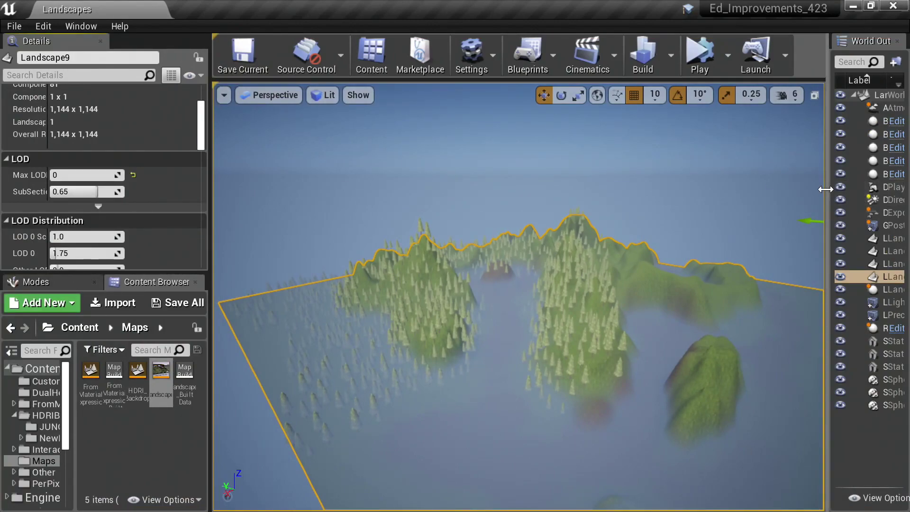
drag(824, 190, 894, 188)
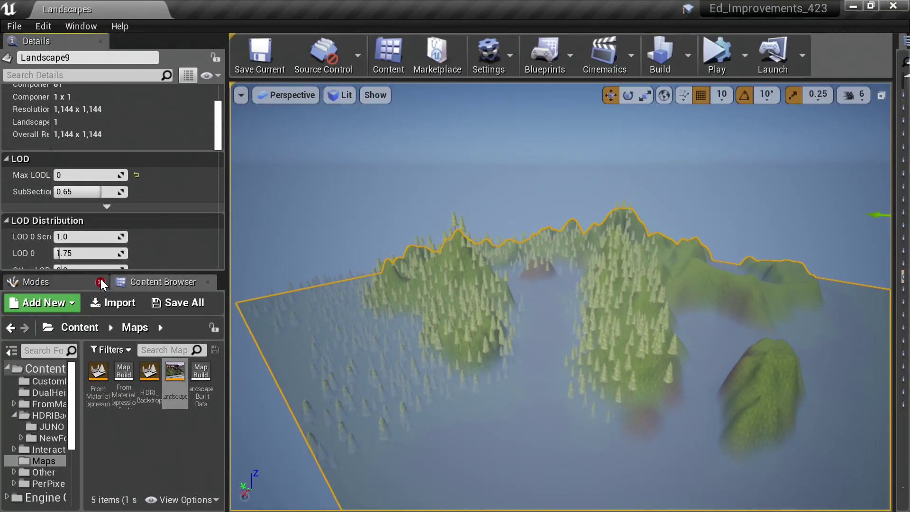
drag(101, 275, 95, 402)
scroll(88, 202, up, 1)
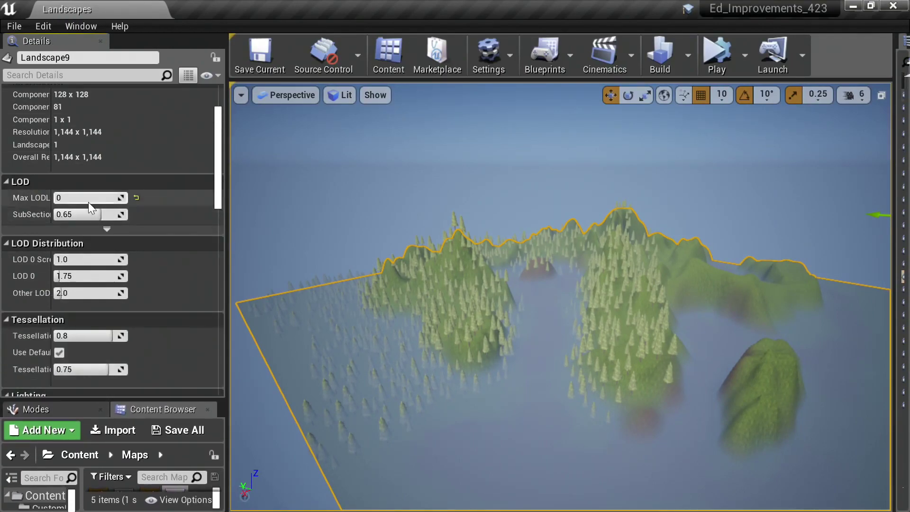
scroll(88, 202, up, 4)
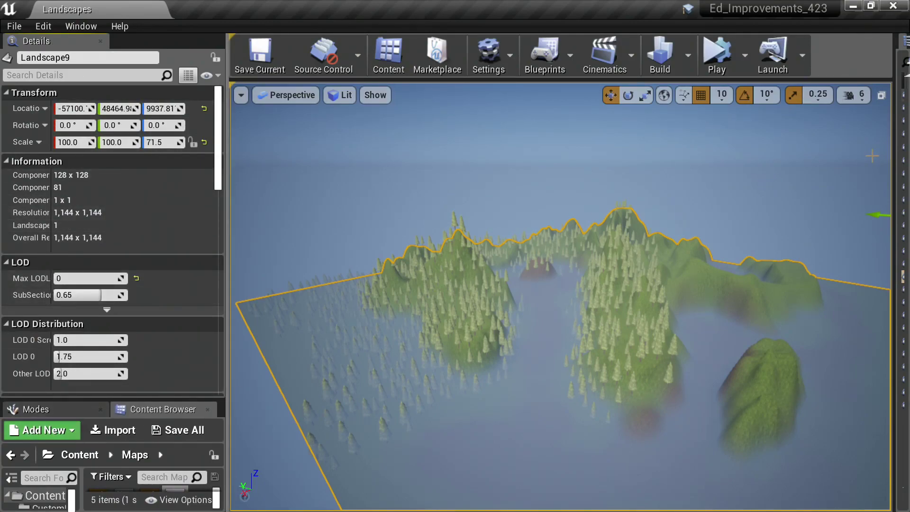
Step: Widen the World Outliner, filter its actors by "f" and select the exponential height fog actor
drag(881, 139, 799, 137)
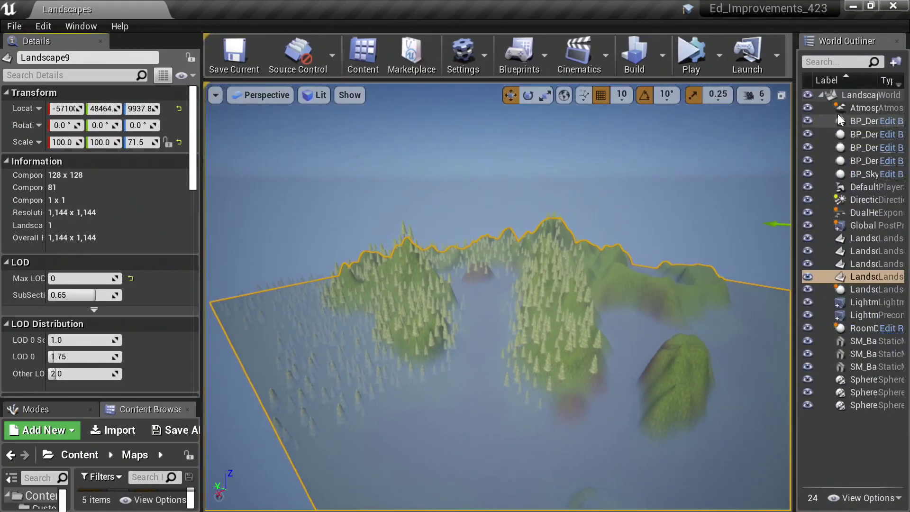
click(836, 62)
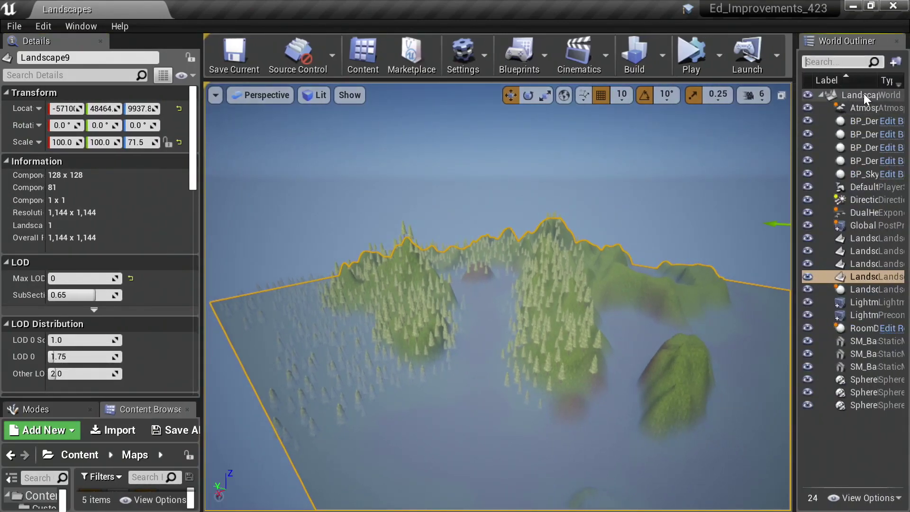
text(f)
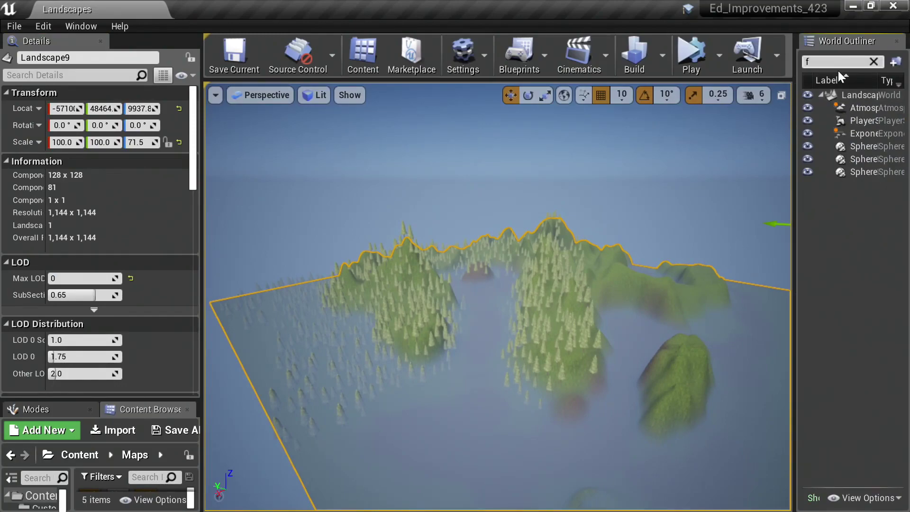
click(859, 133)
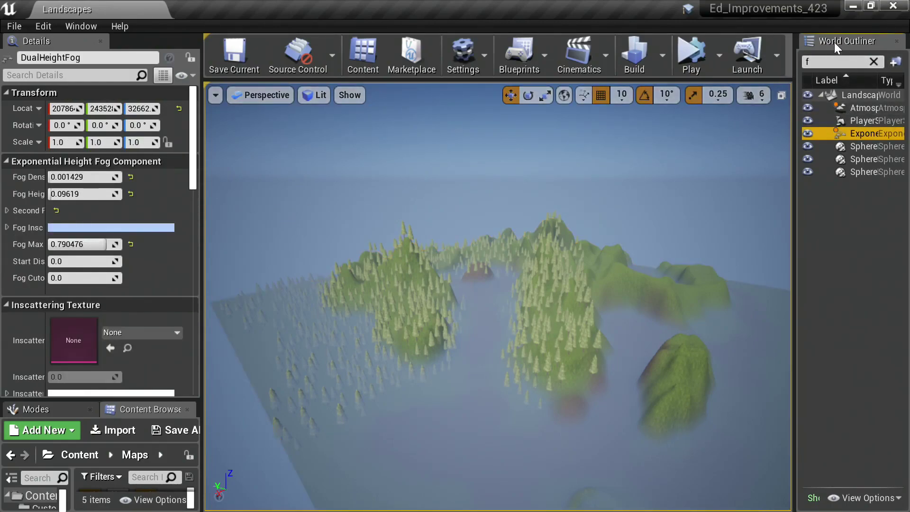
Step: Dock the World Outliner alongside Details, show the fog's details and widen the name column to read its property names
drag(834, 41, 167, 45)
click(33, 46)
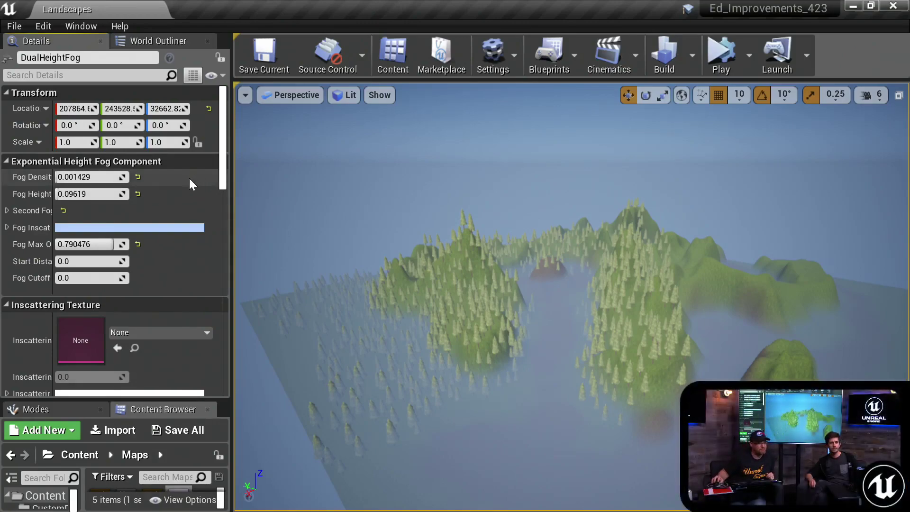
drag(229, 171, 202, 171)
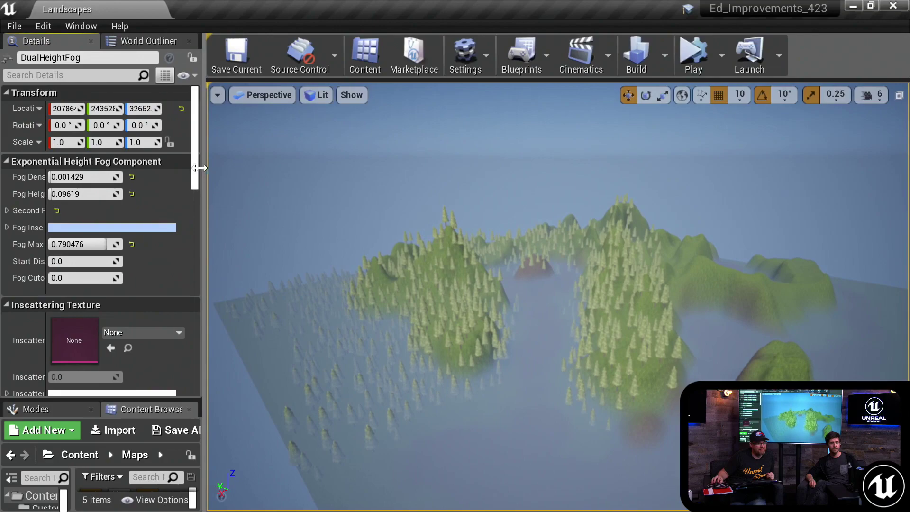
drag(46, 208, 95, 207)
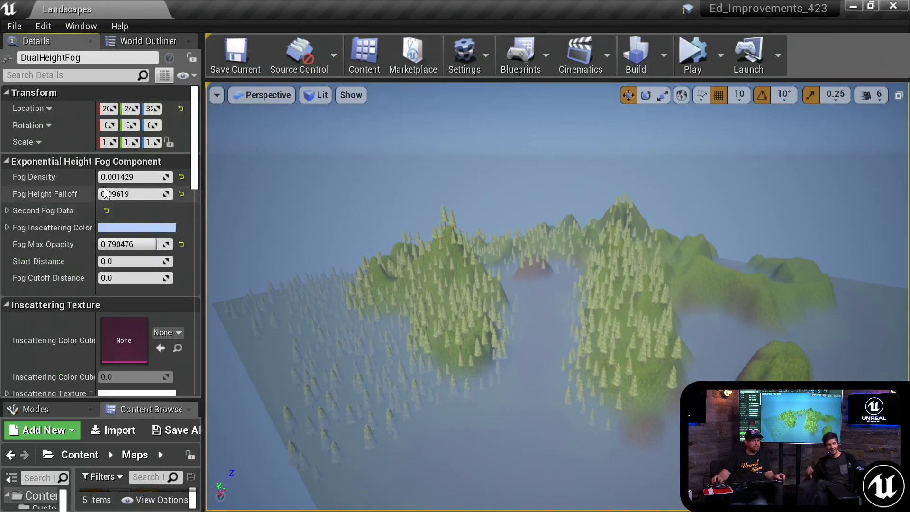
Step: Expand the dual height fog's second fog data, try its density at 0.0, and set it to 0.032698 with max opacity 0.742857
scroll(105, 215, down, 2)
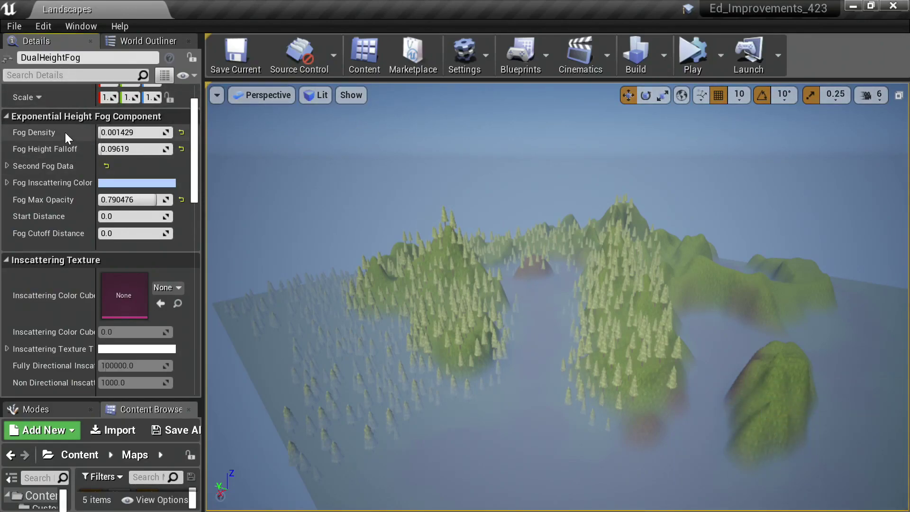
scroll(59, 151, up, 2)
click(7, 211)
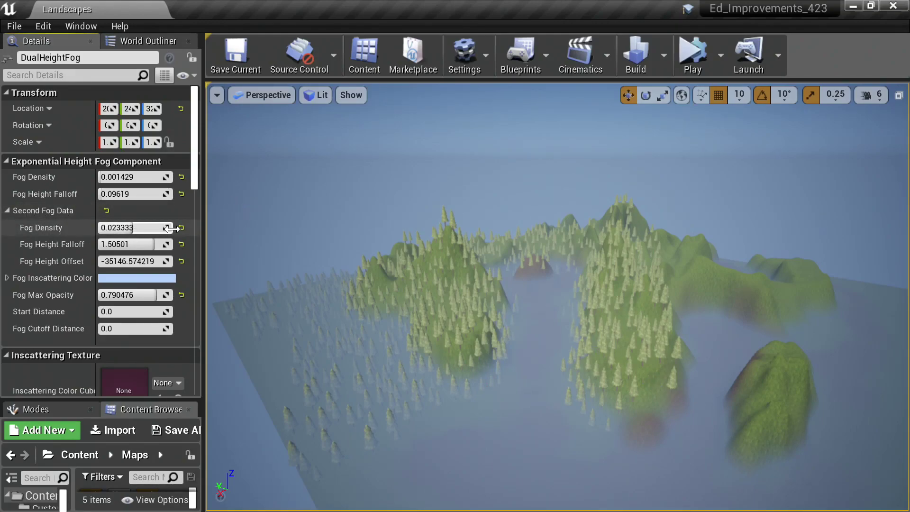
drag(129, 227, 102, 227)
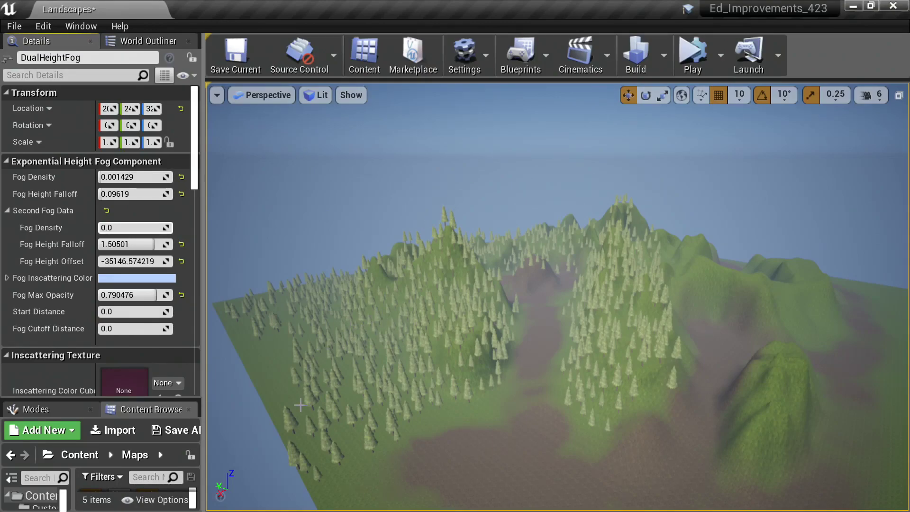
mouse_move(142, 294)
mouse_down()
mouse_move(102, 295)
mouse_move(152, 295)
mouse_up()
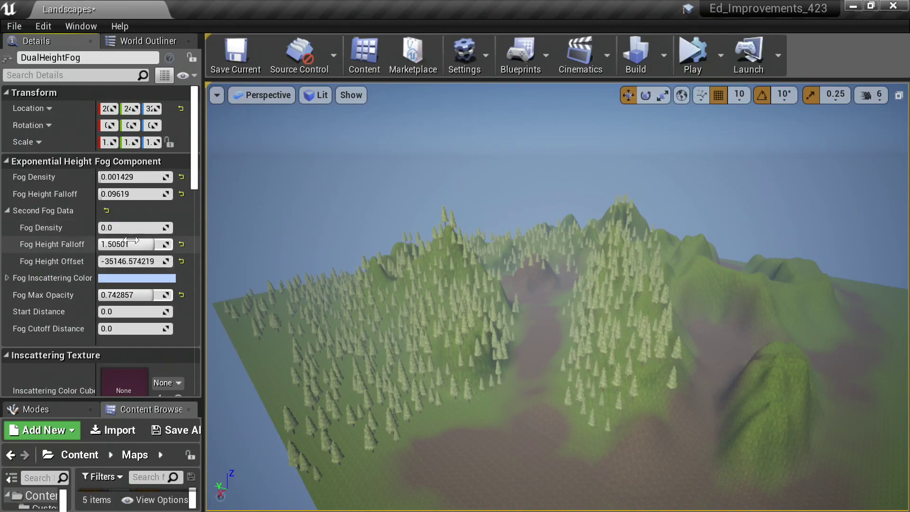
mouse_move(114, 228)
mouse_down()
mouse_move(142, 227)
mouse_move(101, 227)
mouse_move(161, 228)
mouse_move(105, 223)
mouse_up()
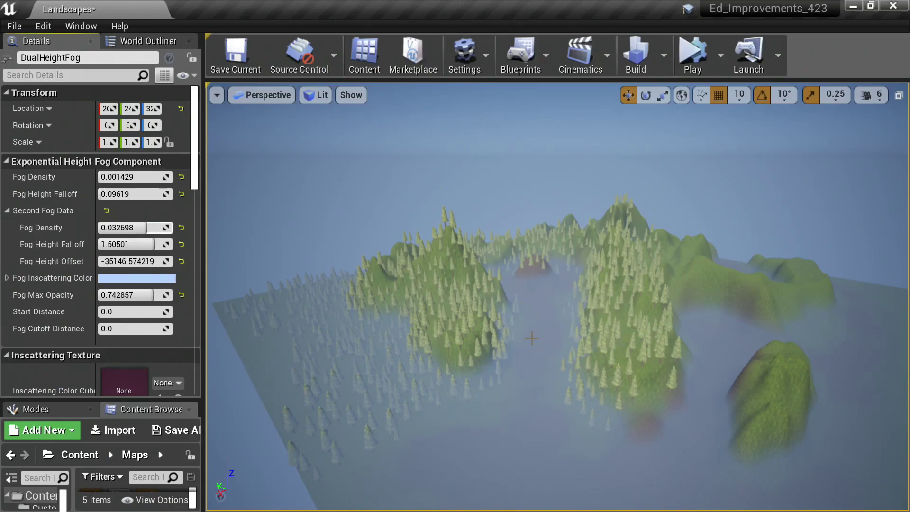
Step: Set the second fog's height falloff to 0.445222 and its height offset to -32415.417969
mouse_move(130, 244)
mouse_down()
mouse_move(155, 244)
mouse_move(114, 245)
mouse_up()
drag(135, 262, 152, 263)
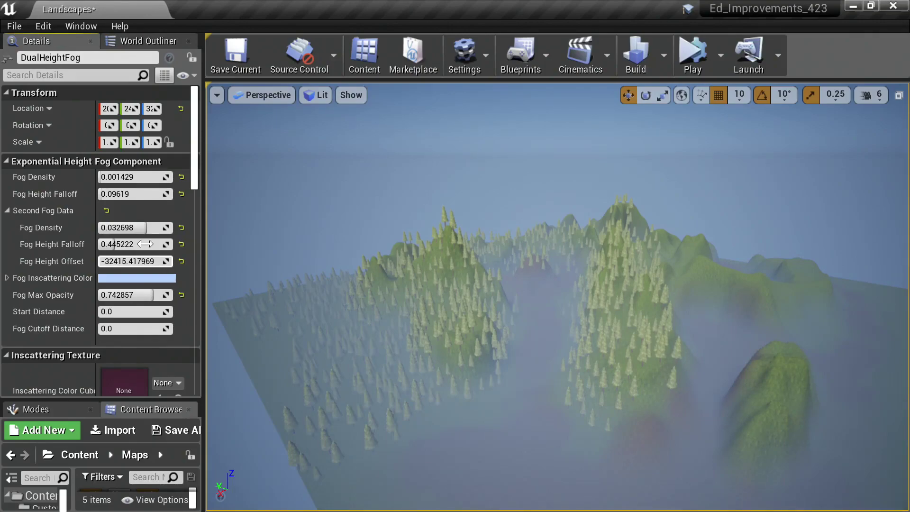
mouse_move(138, 261)
mouse_down()
mouse_move(147, 261)
mouse_move(139, 261)
mouse_up()
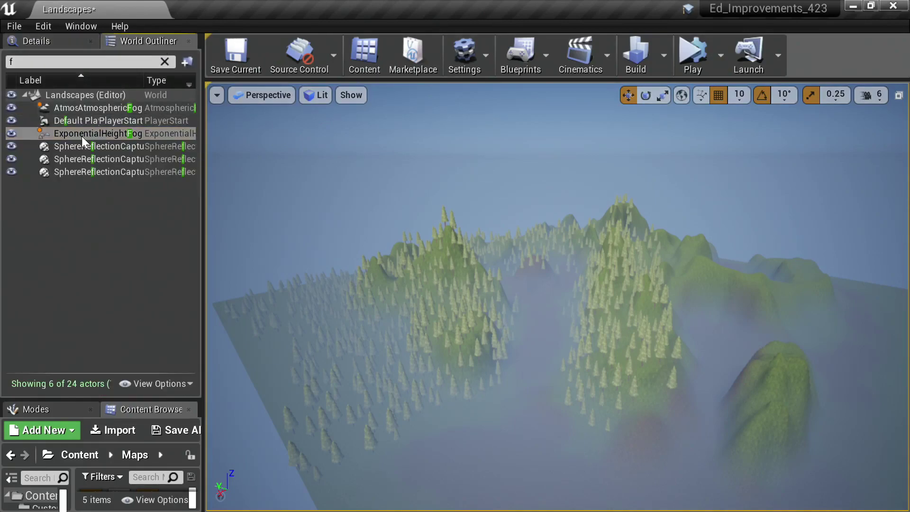
Step: Select the existing exponential height fog actor in the World Outliner and delete it from the level
click(81, 137)
click(81, 121)
click(79, 135)
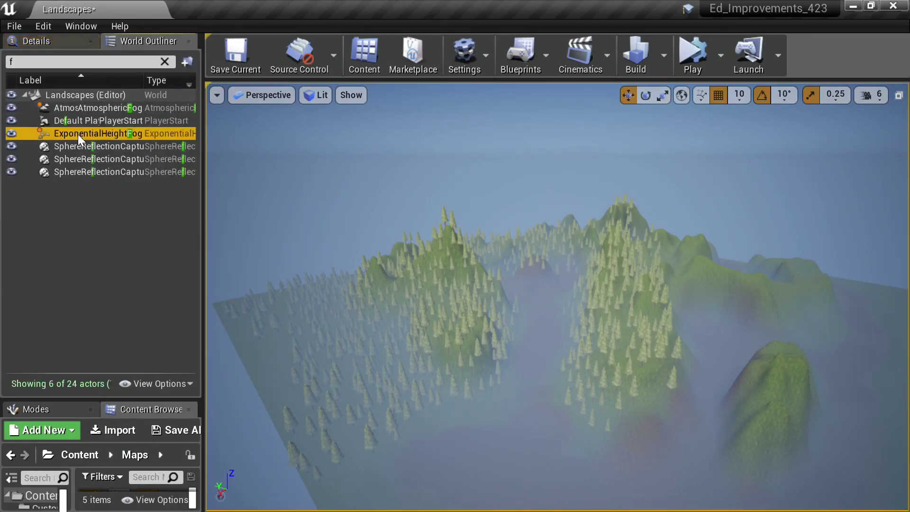
key(Delete)
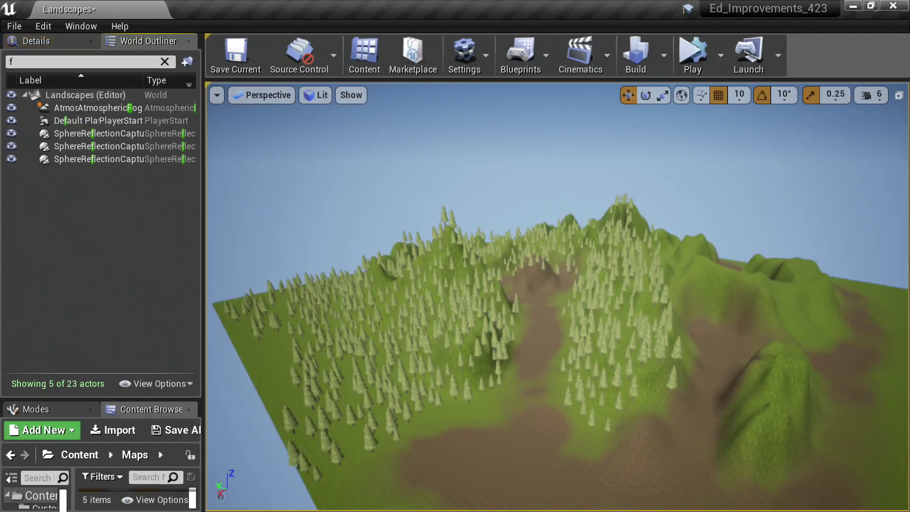
Step: Search the placeable classes for "fog" and place a new Exponential Height Fog in the valley between the forested hills
click(55, 410)
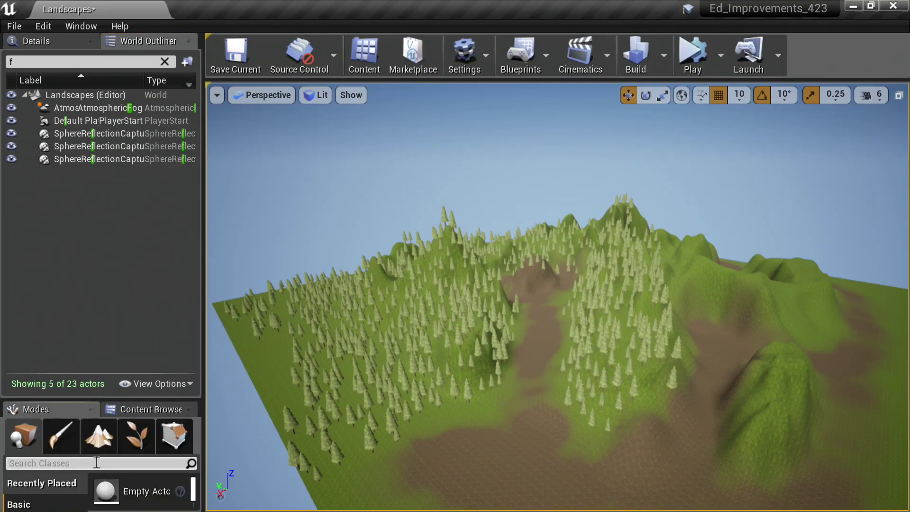
text(fog)
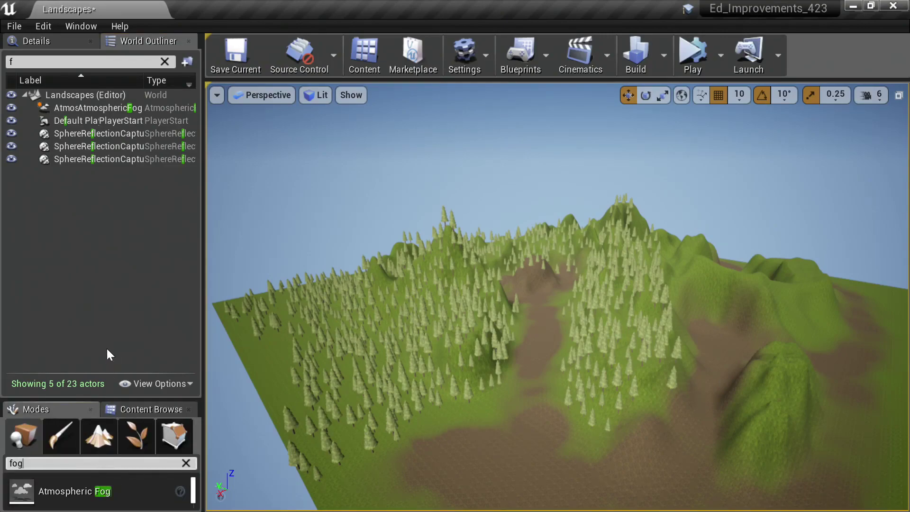
drag(100, 399, 105, 326)
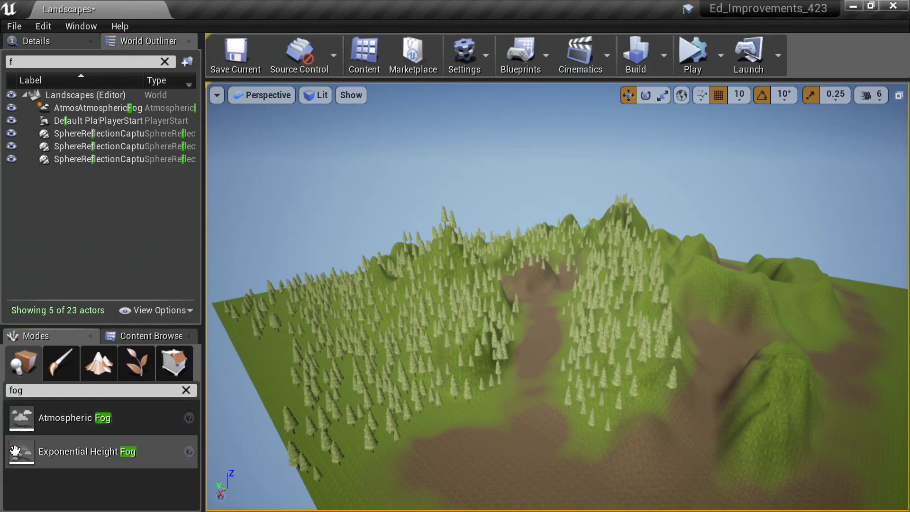
drag(65, 453, 536, 328)
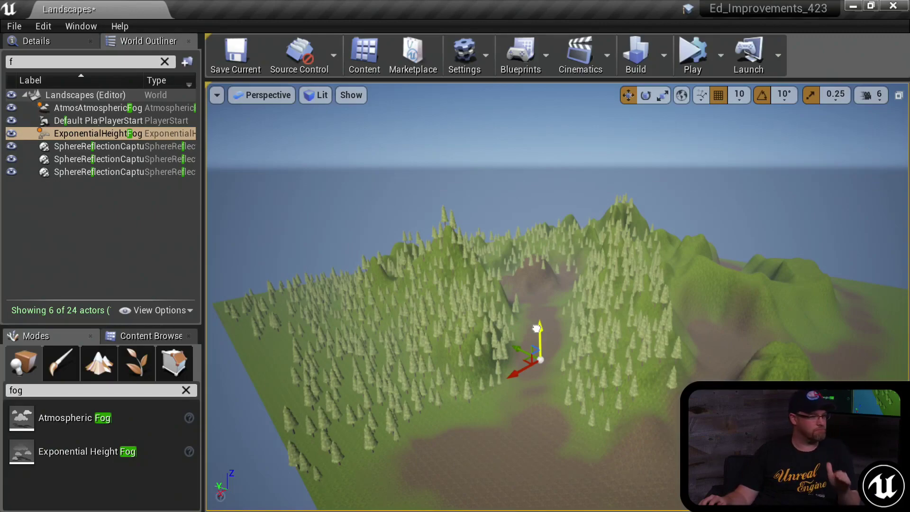
Step: Try raising the new fog actor along its vertical axis, and undo the move
drag(537, 328, 537, 300)
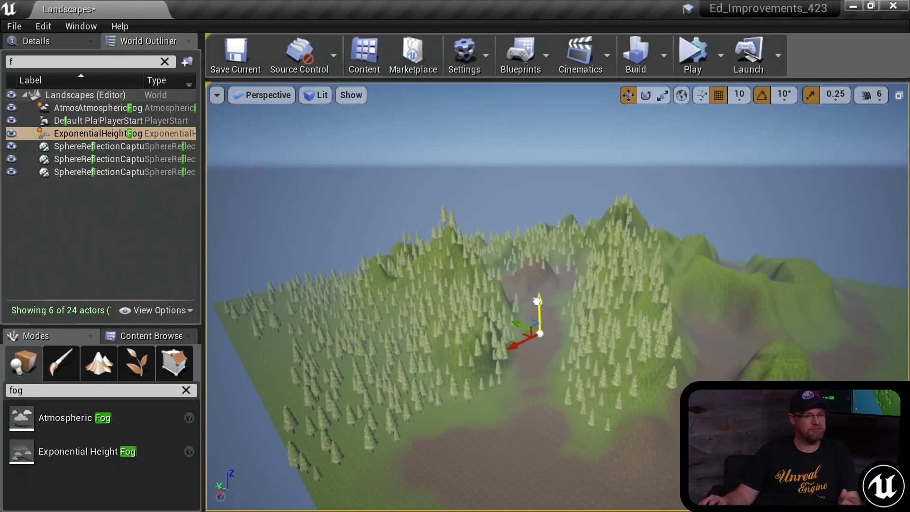
drag(537, 300, 538, 279)
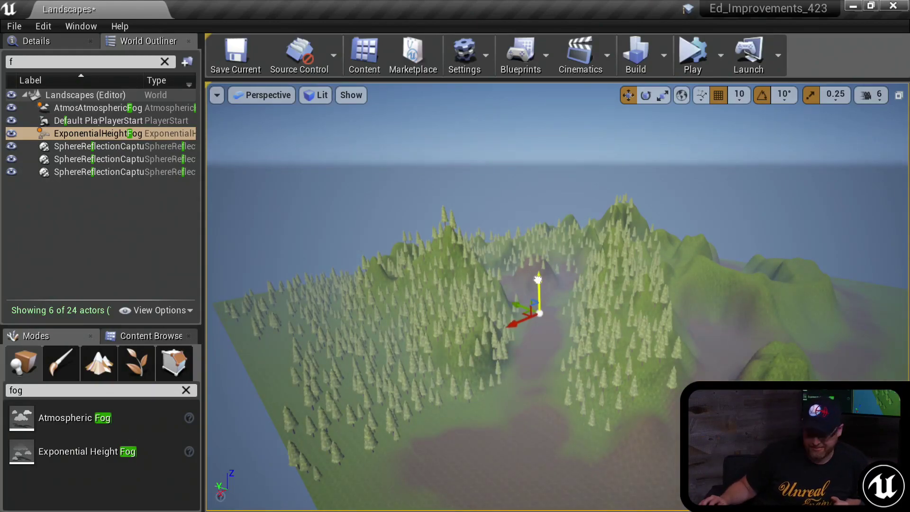
key(ctrl+z)
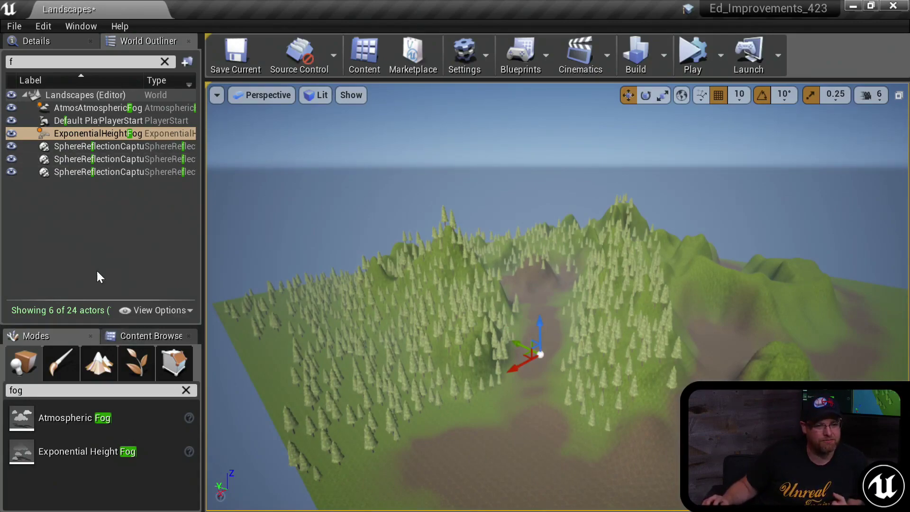
Step: Show the new fog's details and set its main fog density to 0.007619 and fog height falloff to 0.013692
click(49, 40)
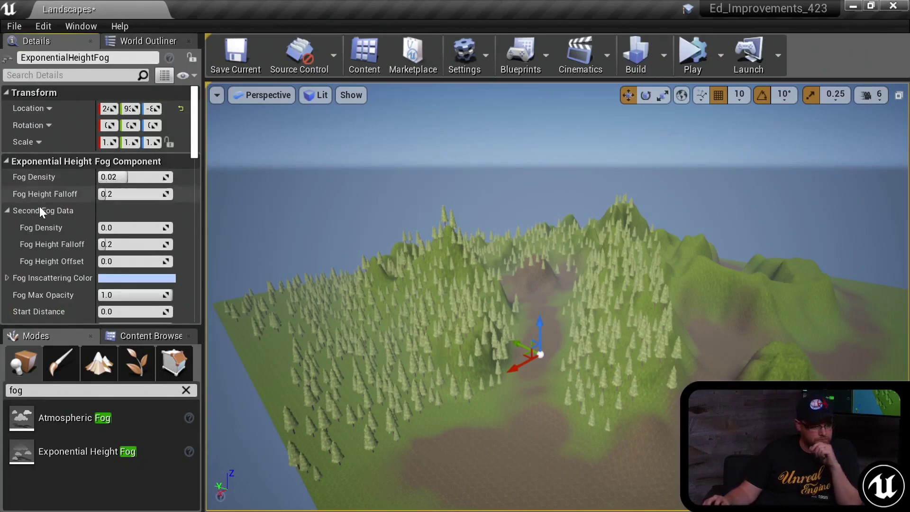
click(155, 175)
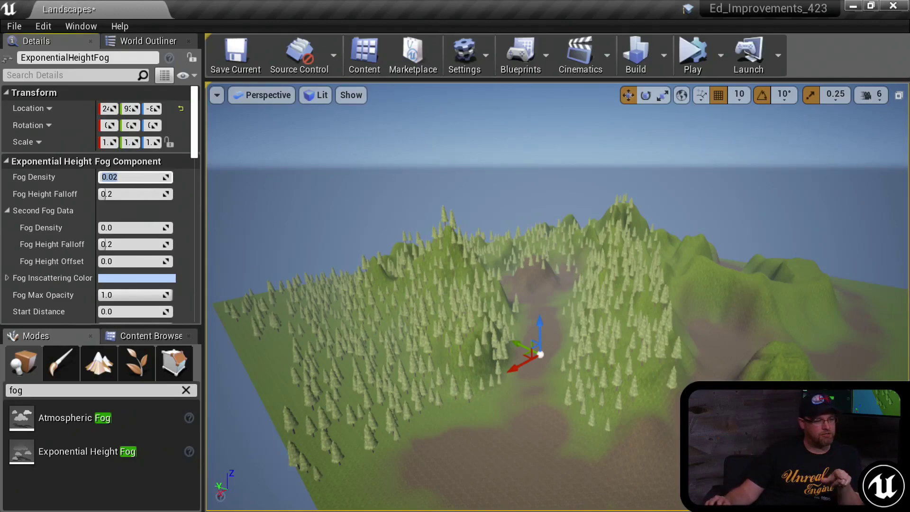
click(155, 175)
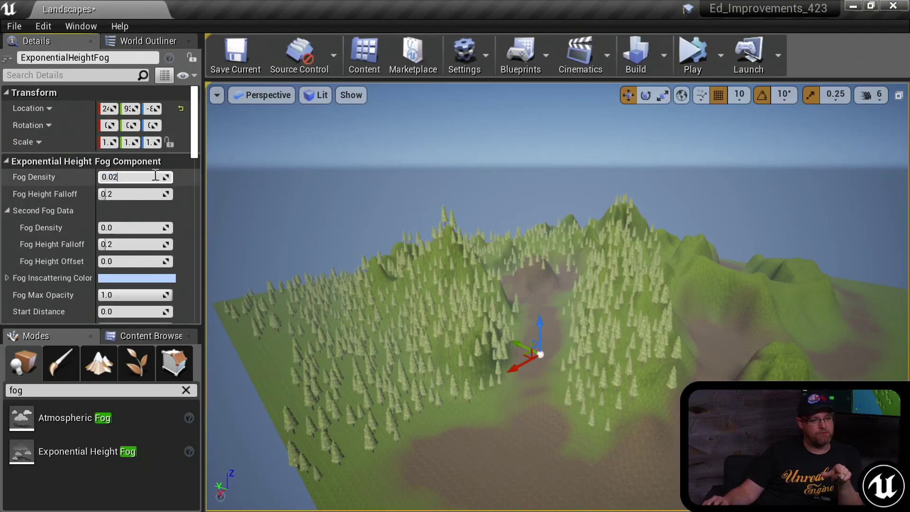
mouse_move(166, 177)
mouse_down()
mouse_move(99, 177)
mouse_move(109, 176)
mouse_up()
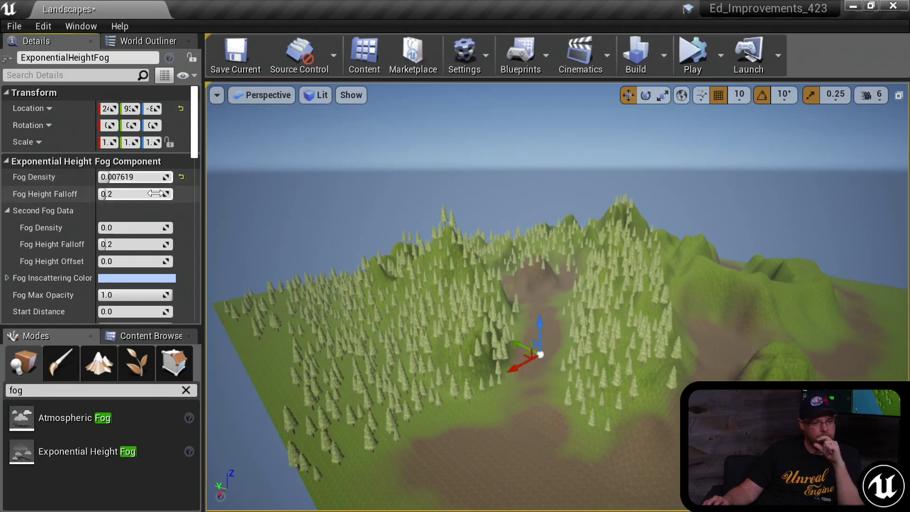
drag(157, 194, 175, 194)
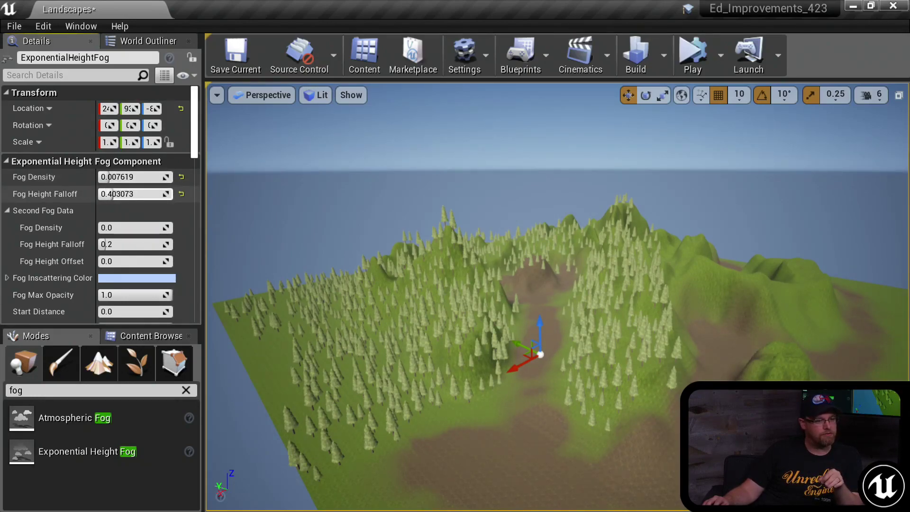
drag(113, 194, 99, 194)
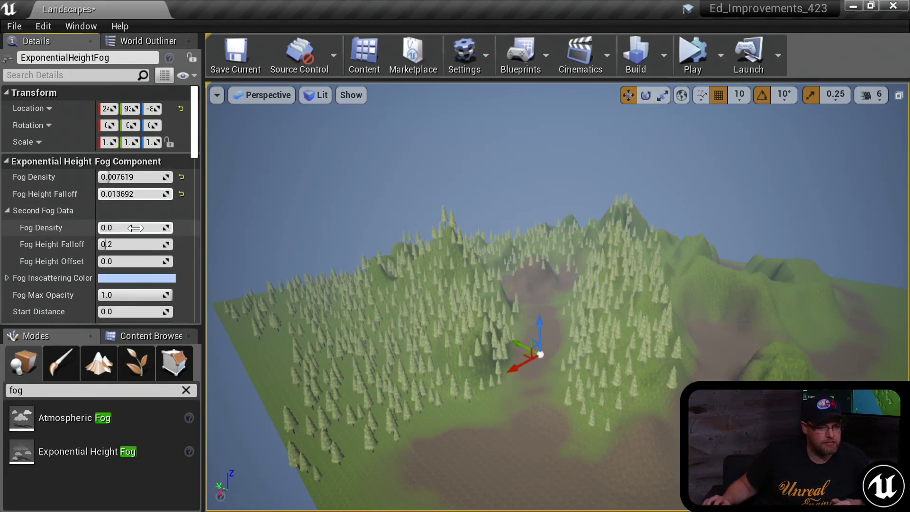
Step: Set the second fog's density to 0.043968 and lower its height offset to -44741.855469
drag(130, 228, 159, 228)
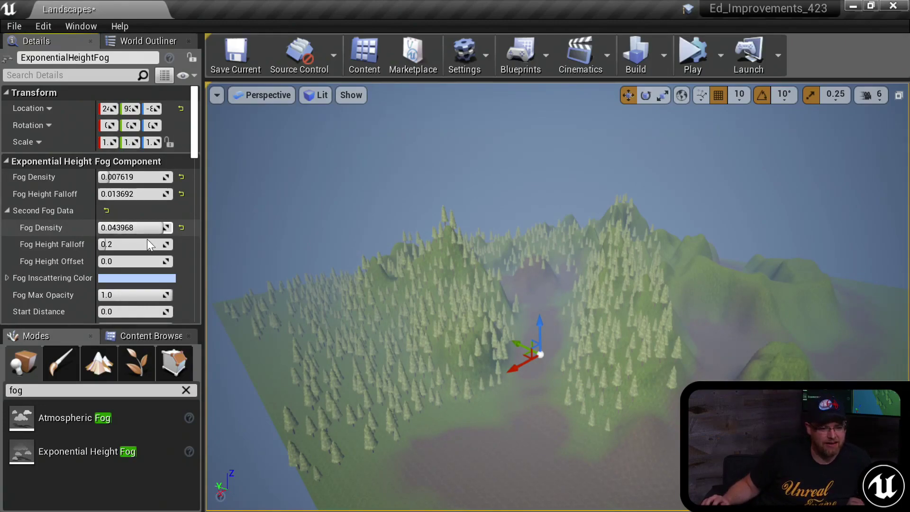
drag(109, 261, 63, 262)
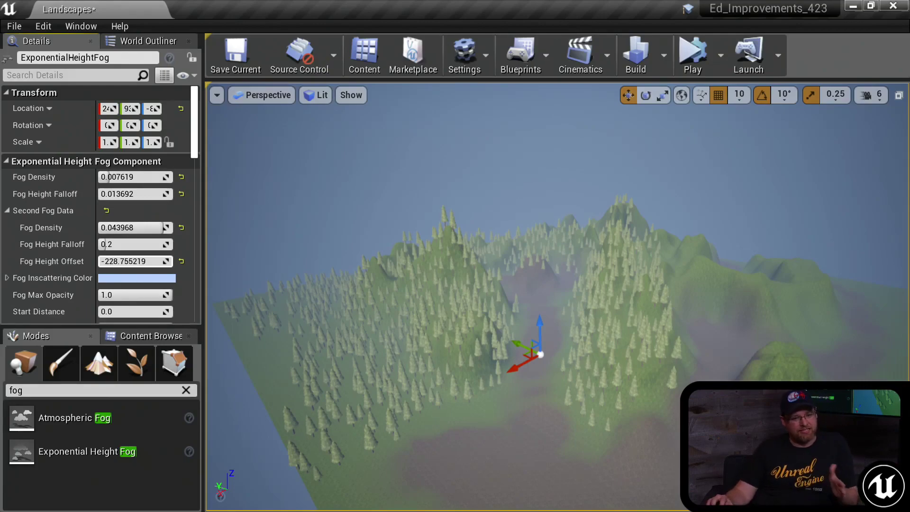
drag(62, 261, 44, 261)
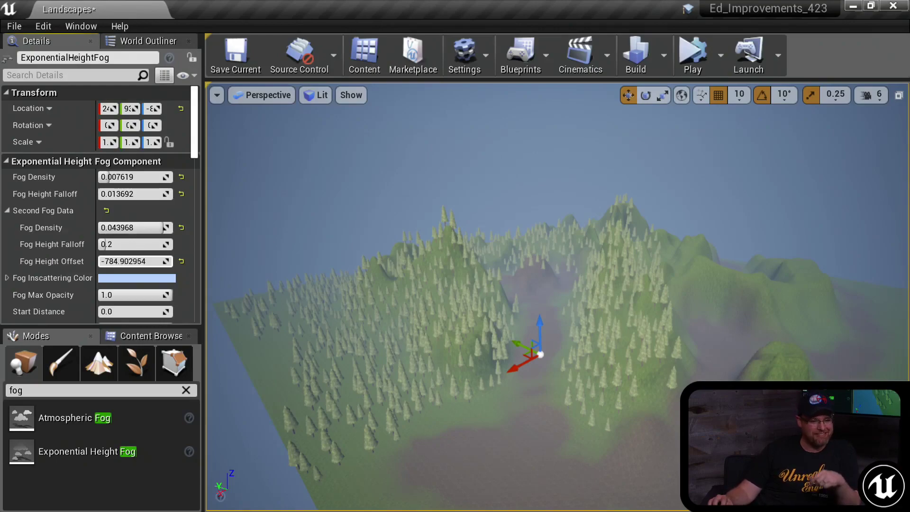
drag(44, 261, 81, 261)
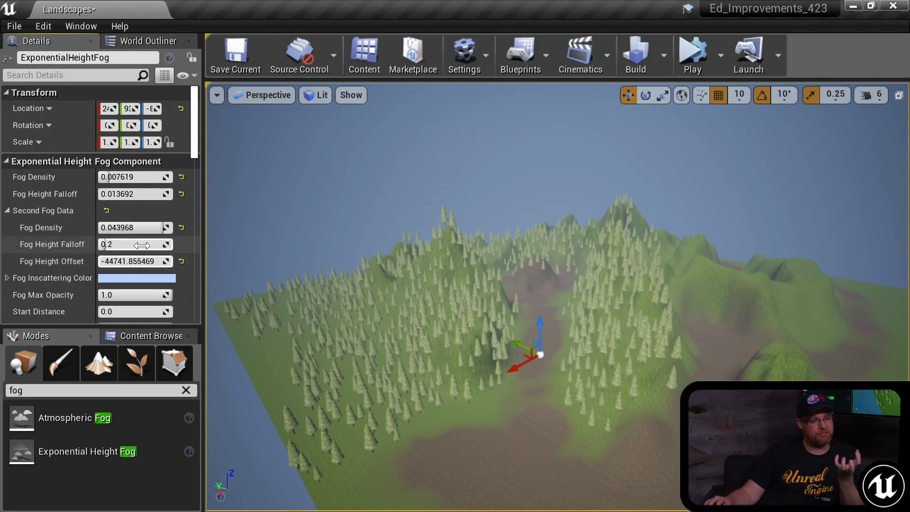
Step: Try the second fog's height falloff at 1.481898 and 0.026384, and reduce the fog max opacity to 0.276191
drag(142, 245, 166, 245)
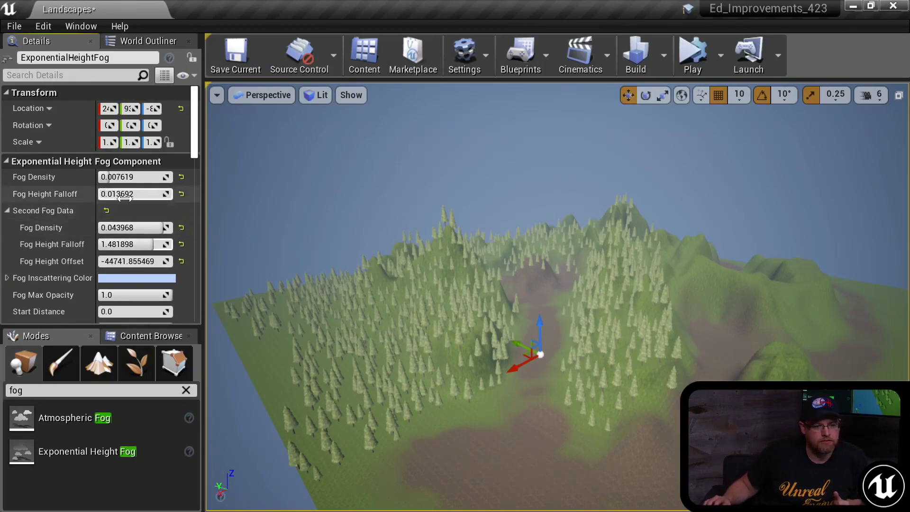
drag(148, 246, 126, 245)
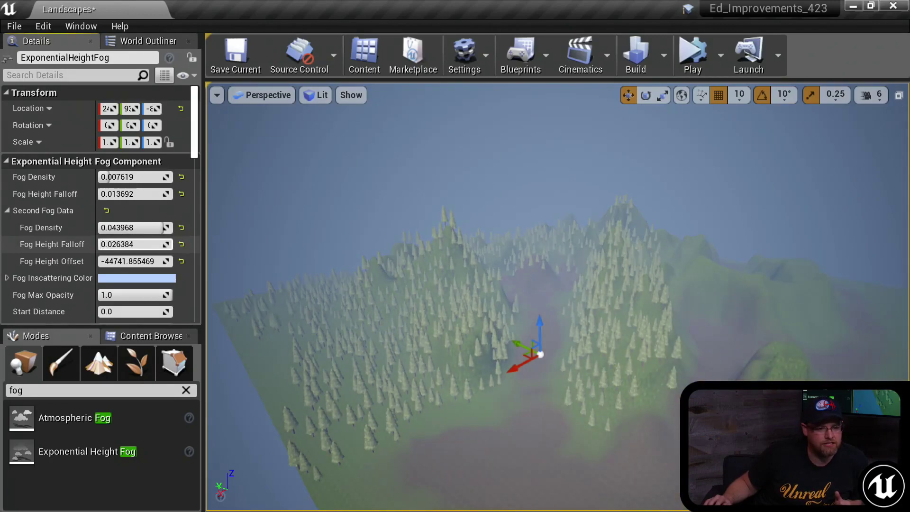
drag(167, 295, 131, 295)
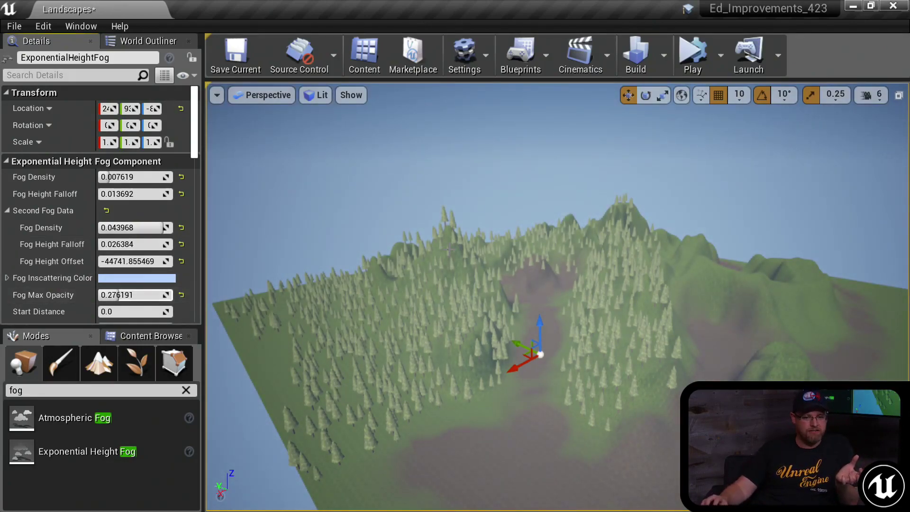
Step: Try a fog max opacity of 0.504762, and set it to 0.320635 with the second fog's height falloff at 0.318302
right_drag(278, 186, 284, 204)
right_drag(365, 266, 361, 266)
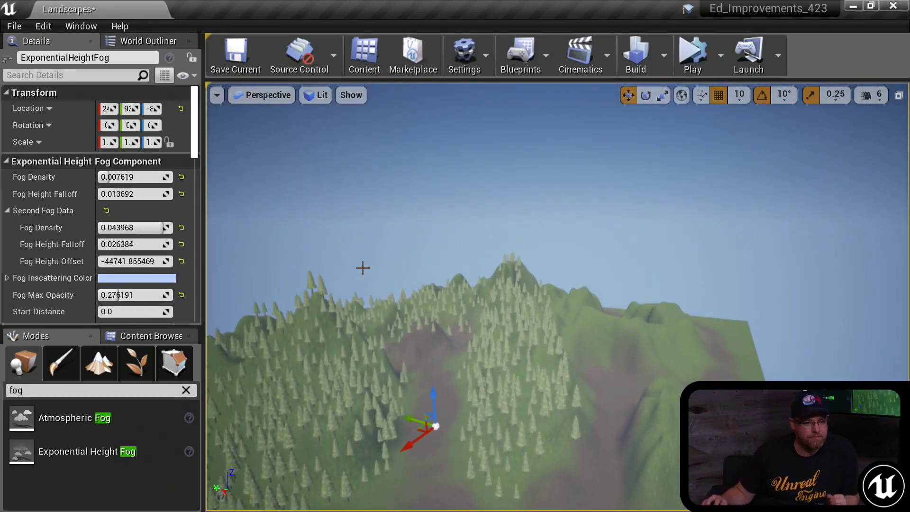
drag(135, 295, 143, 295)
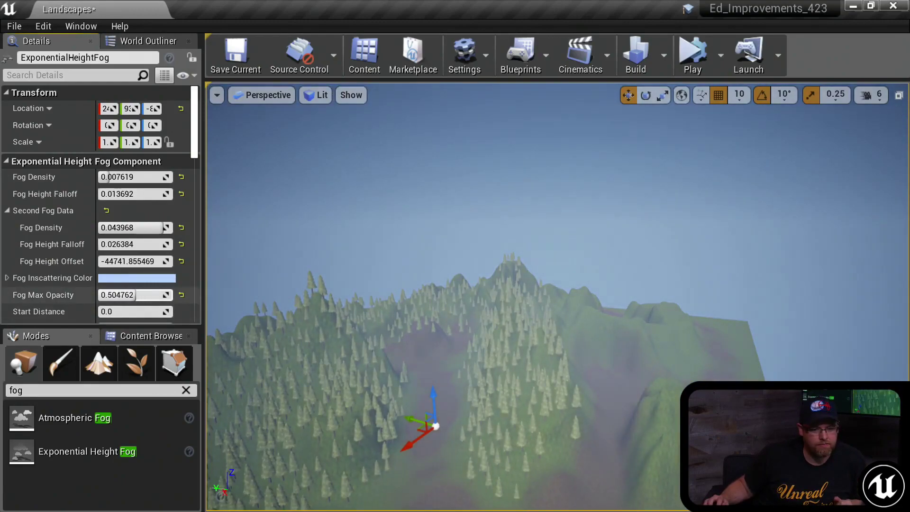
drag(135, 248, 159, 244)
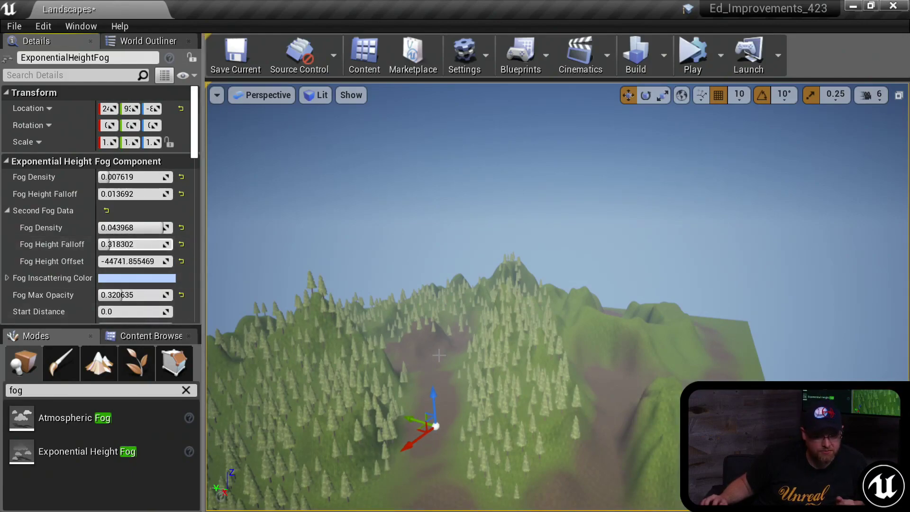
Step: Set the main fog's density to 0.018095 and falloff to 0.127921, the second fog's to 0.034444 and 0.165997, and max opacity to 0.809524
mouse_move(132, 177)
mouse_down()
mouse_move(148, 177)
mouse_move(114, 194)
mouse_move(129, 194)
mouse_up()
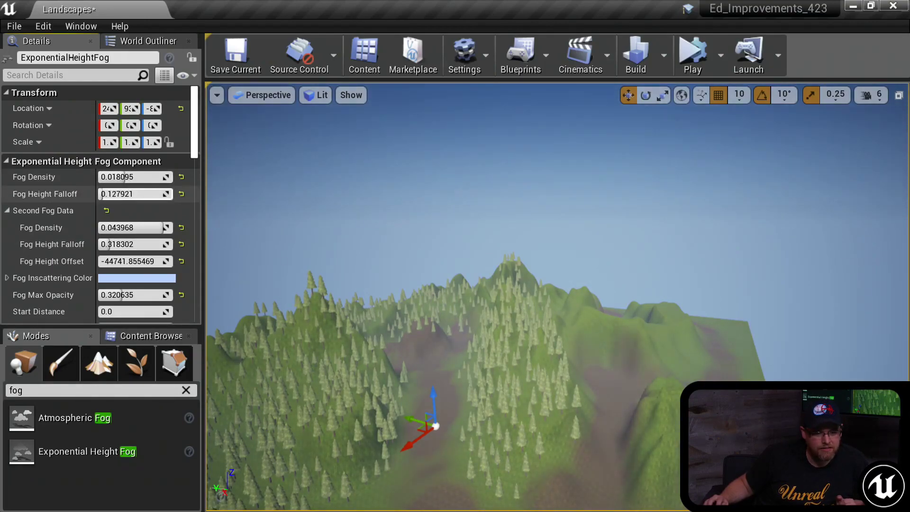
drag(126, 227, 142, 244)
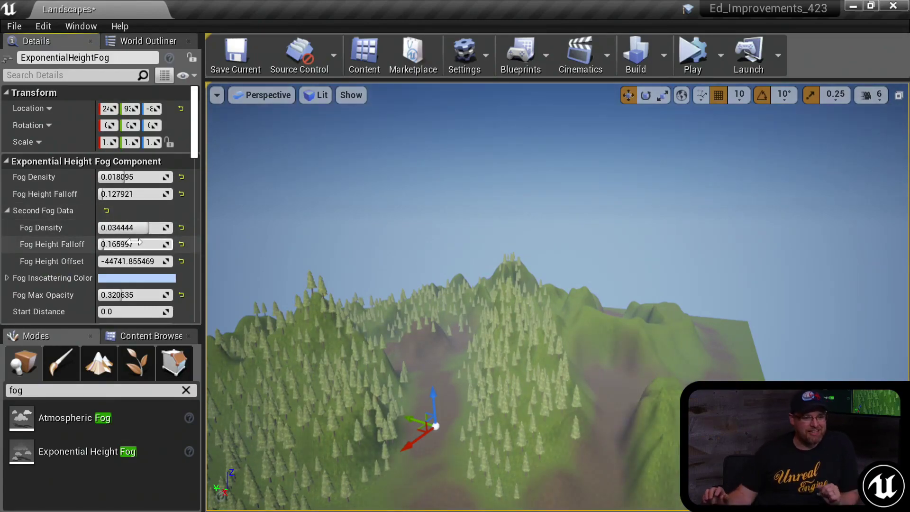
drag(138, 295, 156, 295)
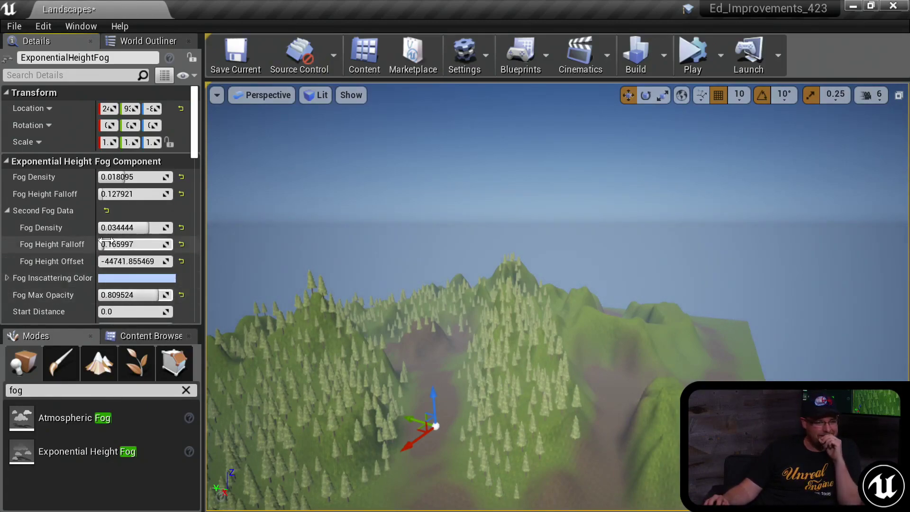
Step: Set both the main fog's density and the second fog's density to 0.0014
click(121, 228)
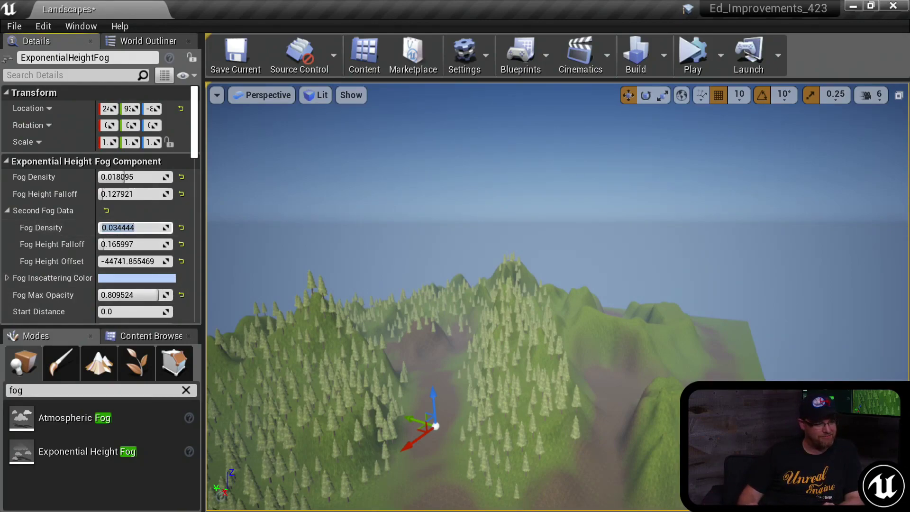
text(.0014)
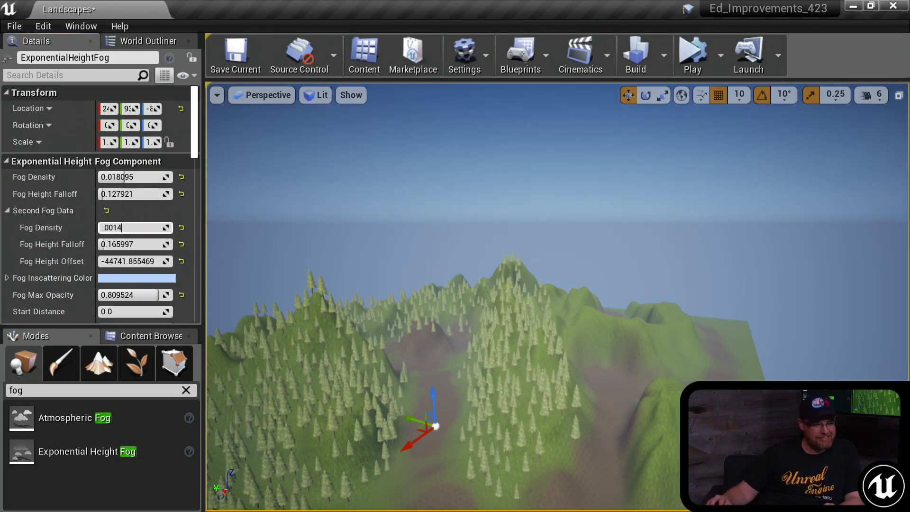
click(131, 194)
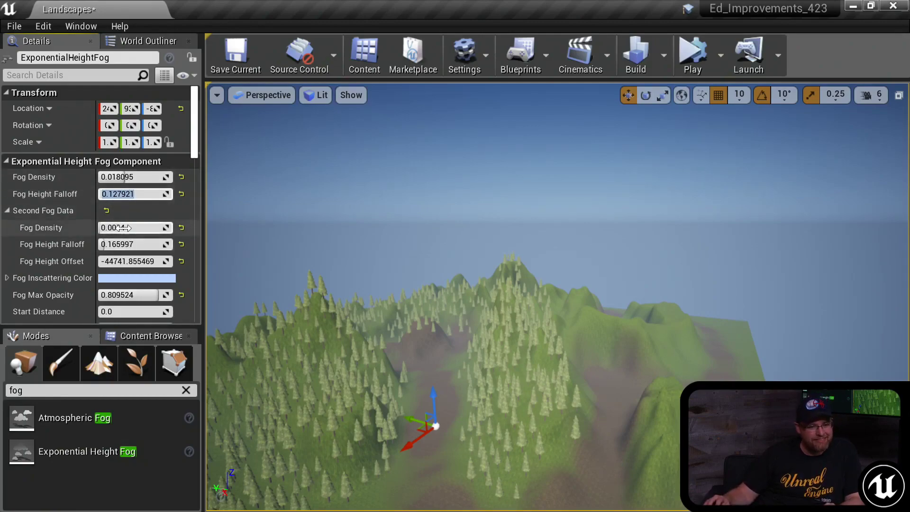
click(133, 178)
text(.)
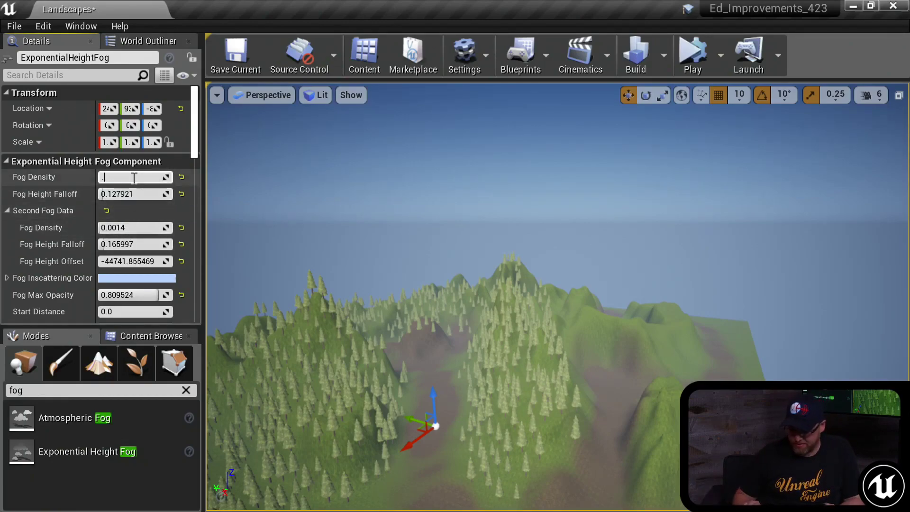
text(0014)
key(Return)
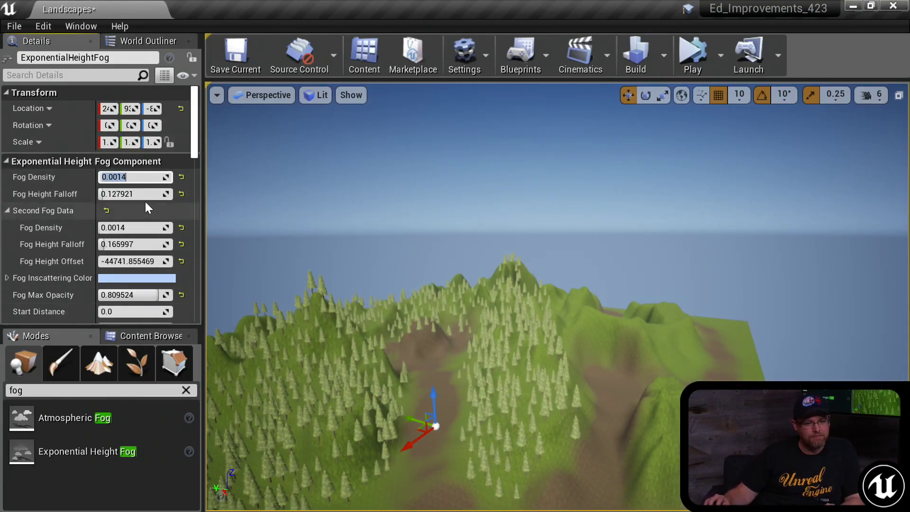
Step: Set the main fog's height falloff to 0.09 and the second fog's height falloff to 2
click(131, 192)
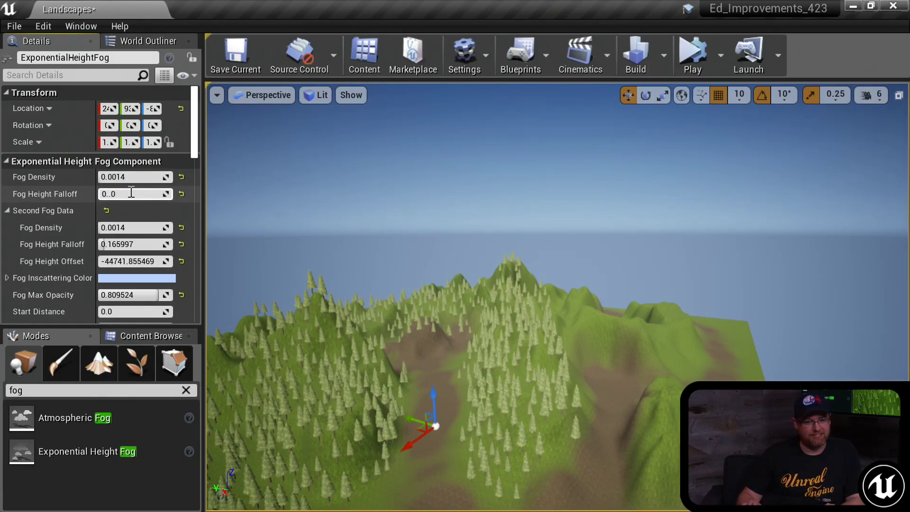
text(0.0)
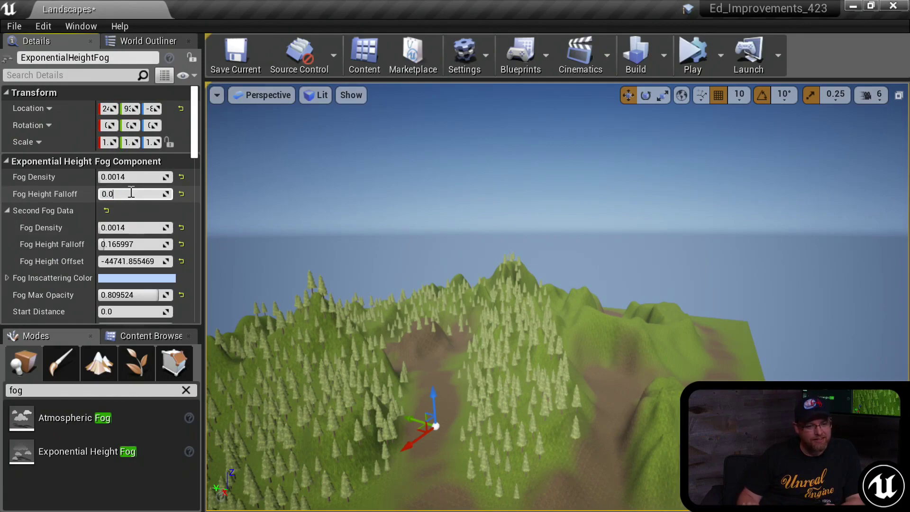
click(122, 228)
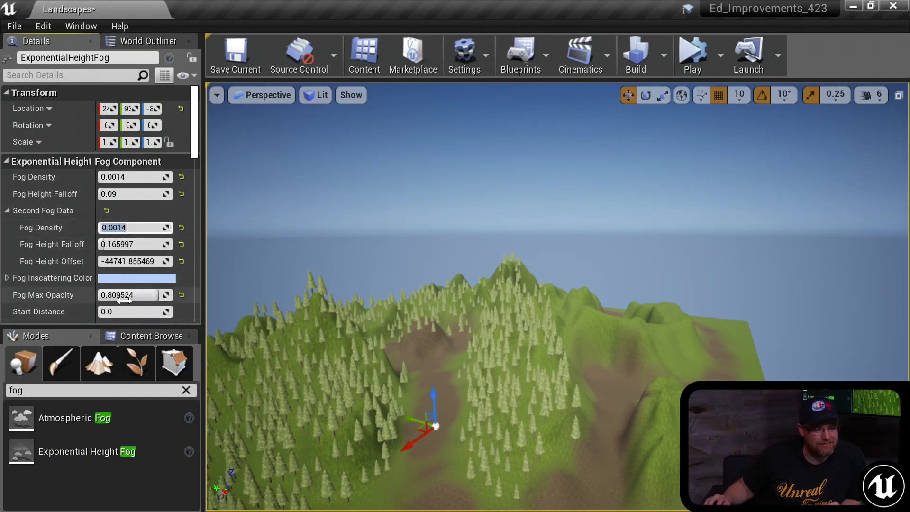
click(137, 243)
text(2)
key(Return)
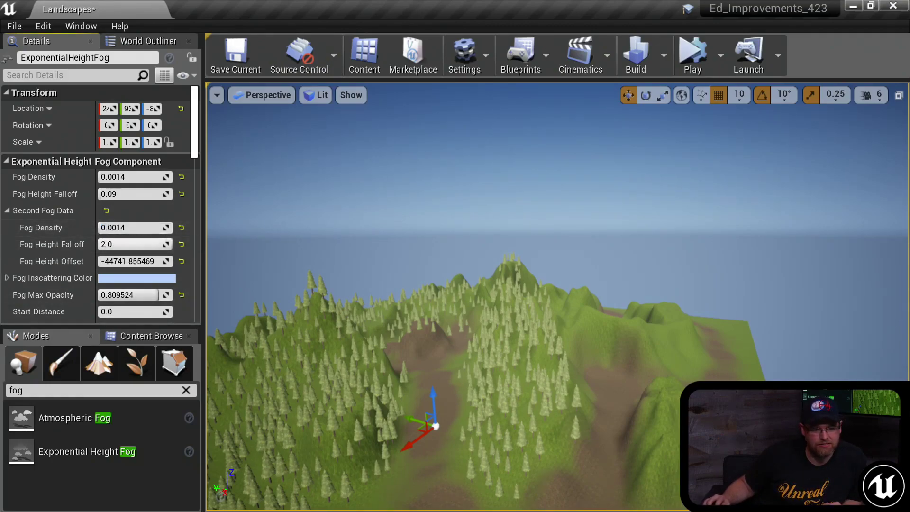
Step: Try a second fog height falloff of 1.26386 with a height offset of -72504.351562, and raise the fog actor high above the terrain
drag(137, 244, 152, 261)
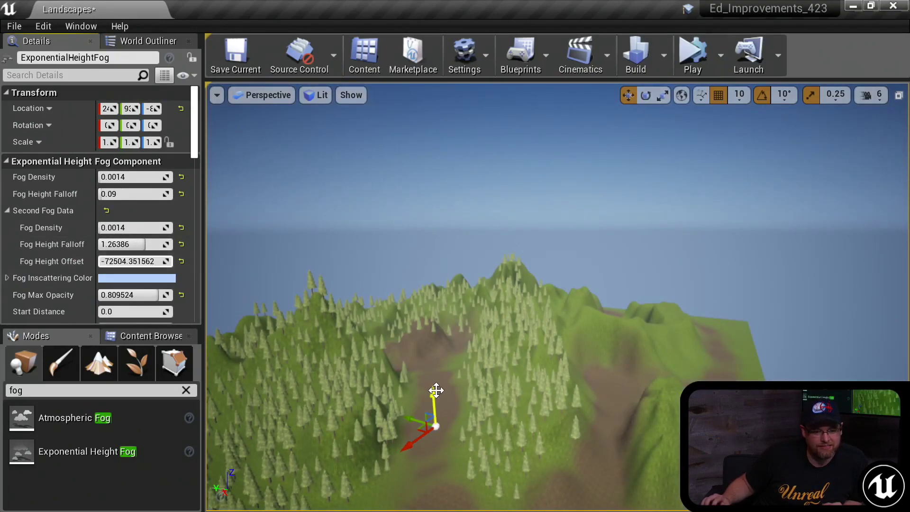
drag(433, 393, 417, 99)
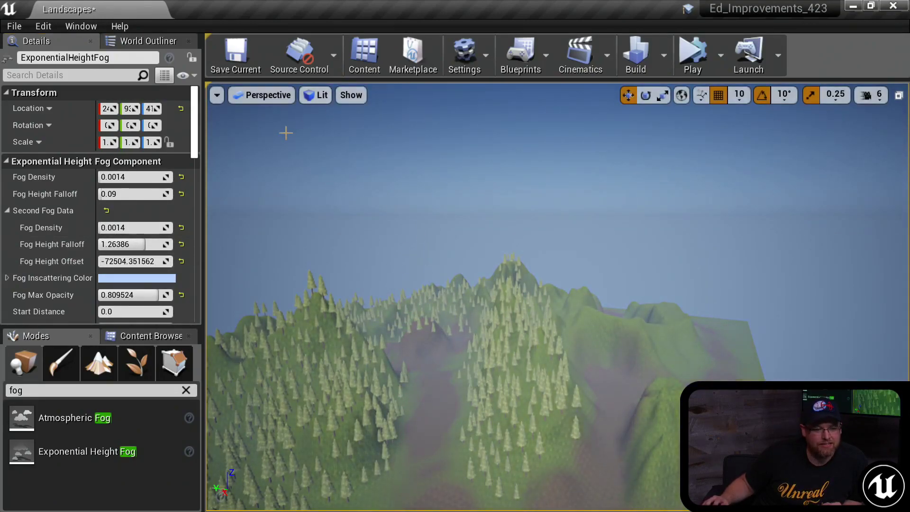
Step: Try main fog density 0.003492 and falloff 0.077152, second fog density 0.03873, falloff 1.505009 and offset -103855.0625, and max opacity 0.288889
drag(137, 261, 138, 227)
drag(113, 194, 126, 176)
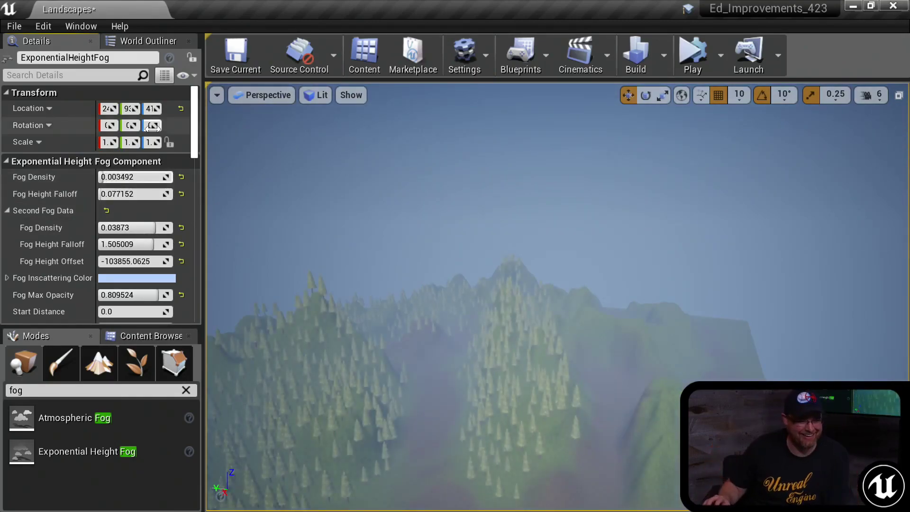
mouse_move(151, 295)
mouse_down()
mouse_move(137, 295)
mouse_move(149, 294)
mouse_up()
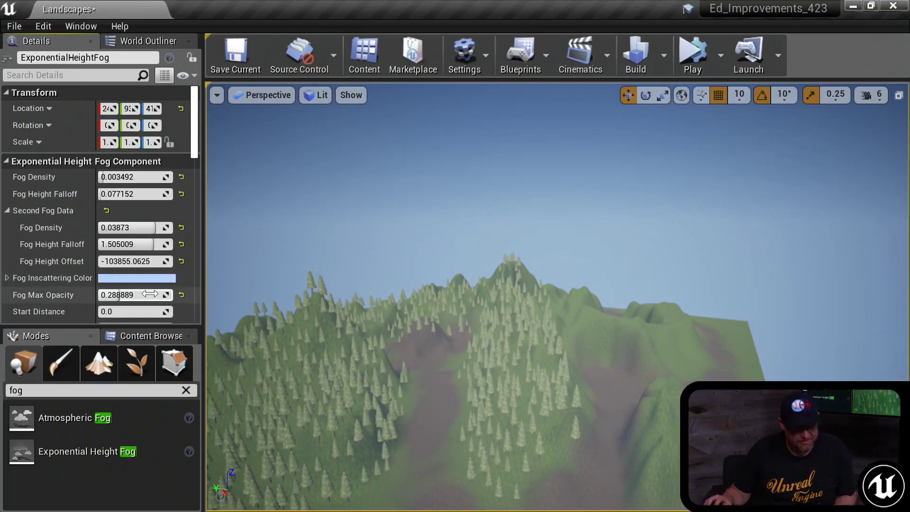
Step: Undo the latest changes to the fog max opacity, densities, main height falloff and second fog height offset
key(ctrl+z)
key(ctrl+z)
key(ctrl+z)
key(ctrl+z)
key(ctrl+z)
key(ctrl+z)
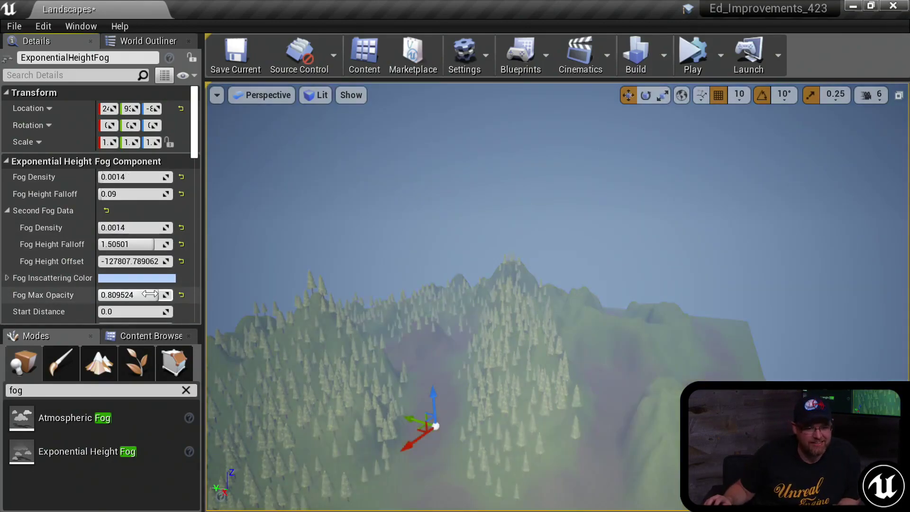
Step: Reopen the Landscapes level from the Maps folder without saving the pending changes
click(131, 336)
double_click(92, 481)
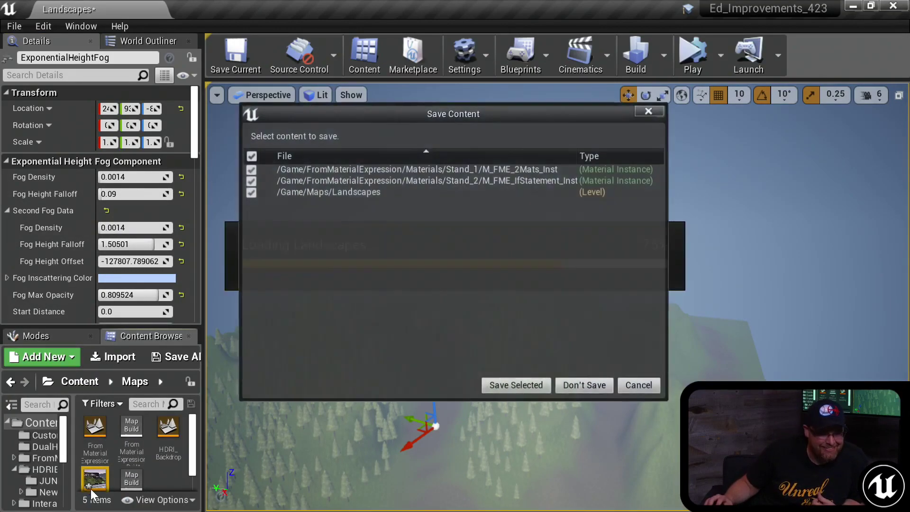
click(571, 385)
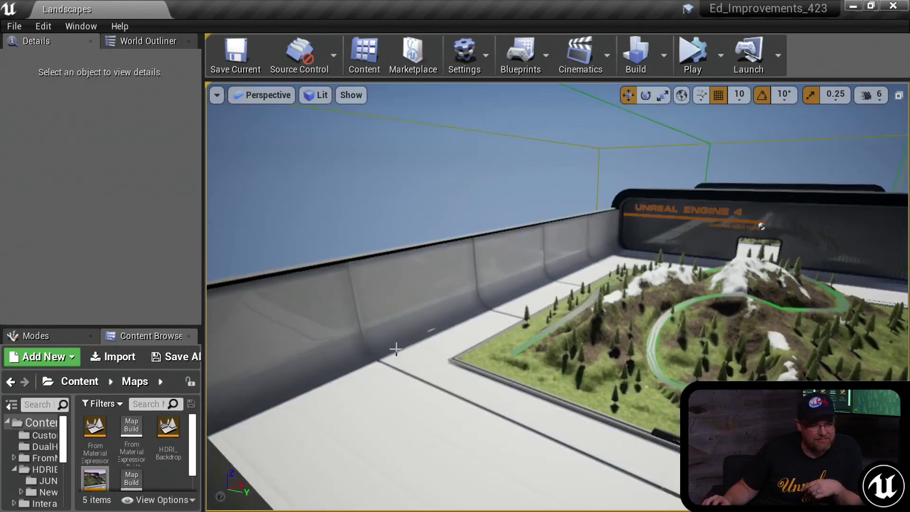
Step: Filter the level's actors by "f", select the exponential height fog, and examine its dual fog settings and effect over the forested terrain
right_drag(474, 327, 473, 326)
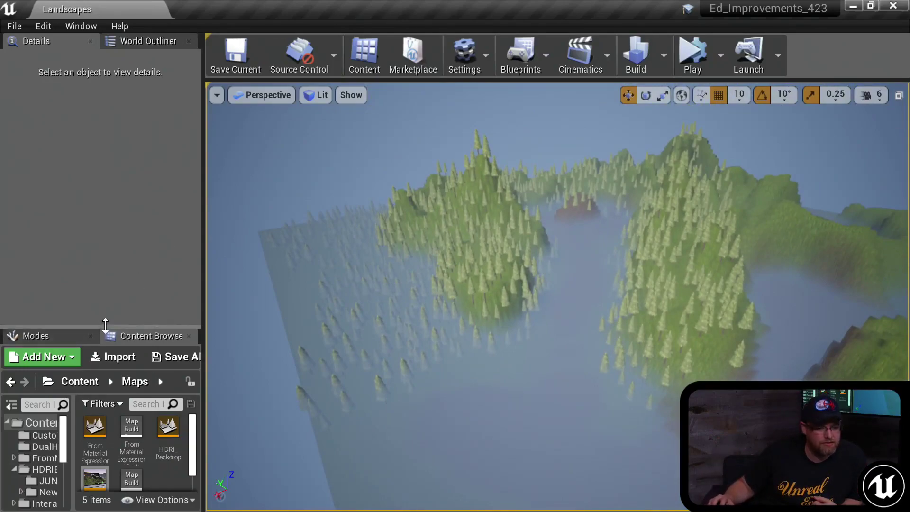
drag(105, 327, 106, 310)
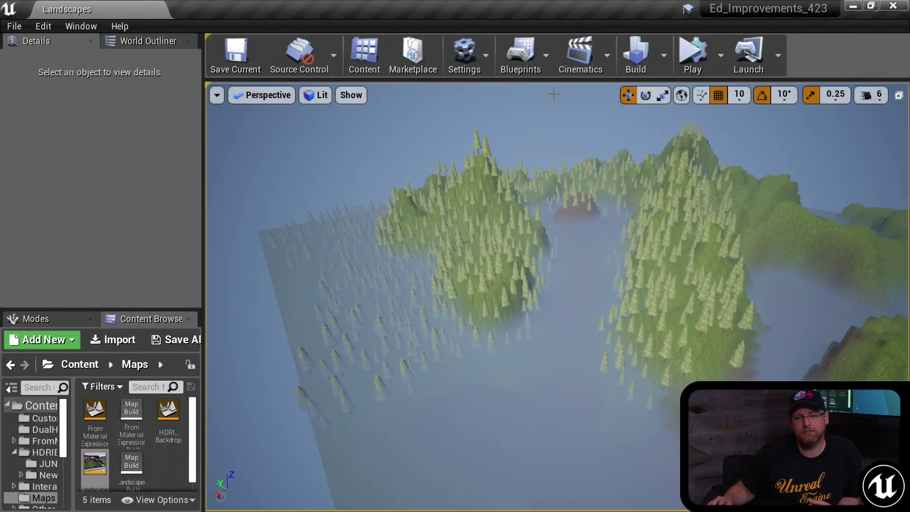
click(140, 42)
click(90, 62)
text(f)
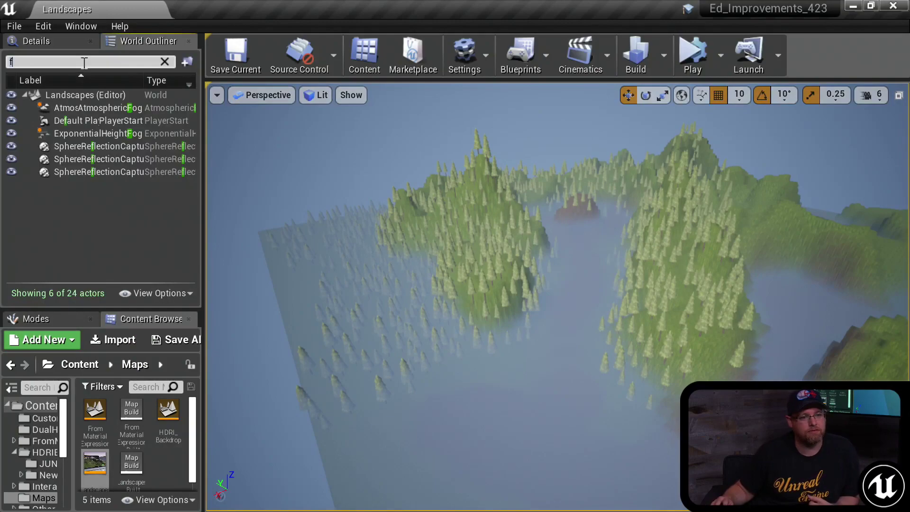
click(72, 134)
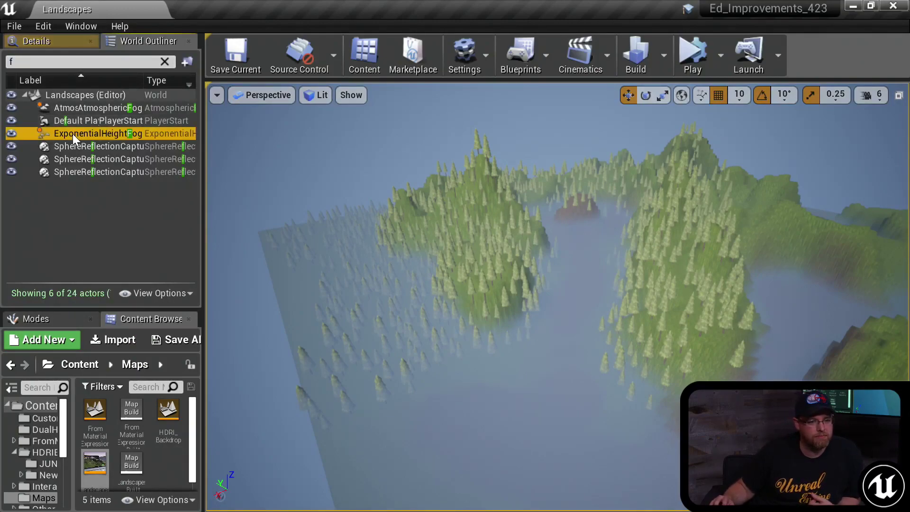
click(44, 41)
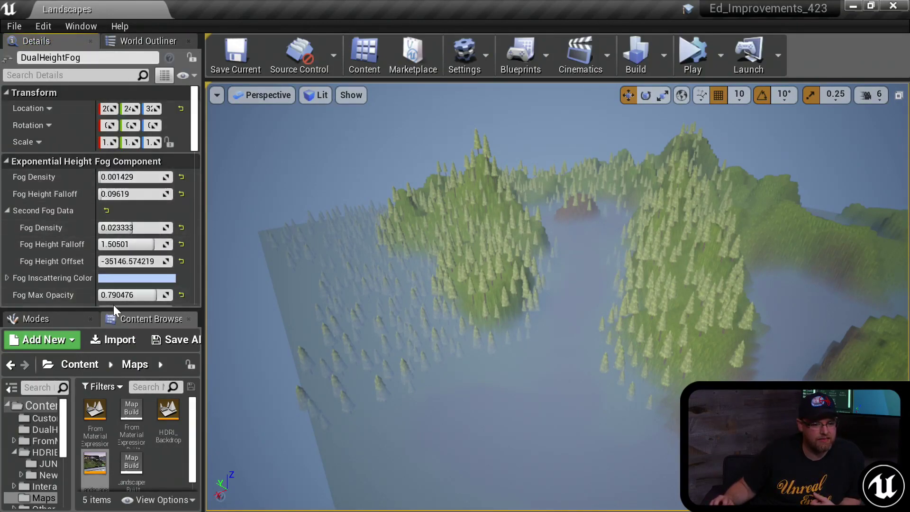
drag(111, 308, 113, 392)
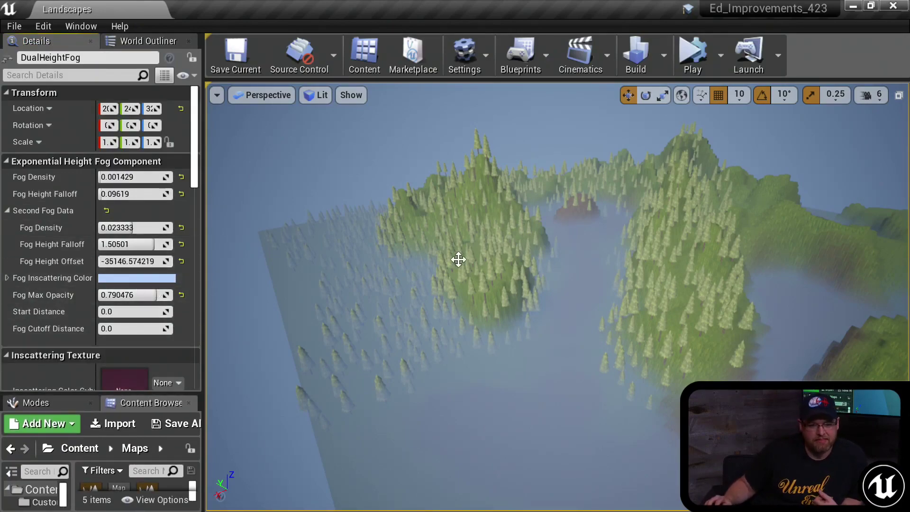
right_drag(443, 312, 493, 299)
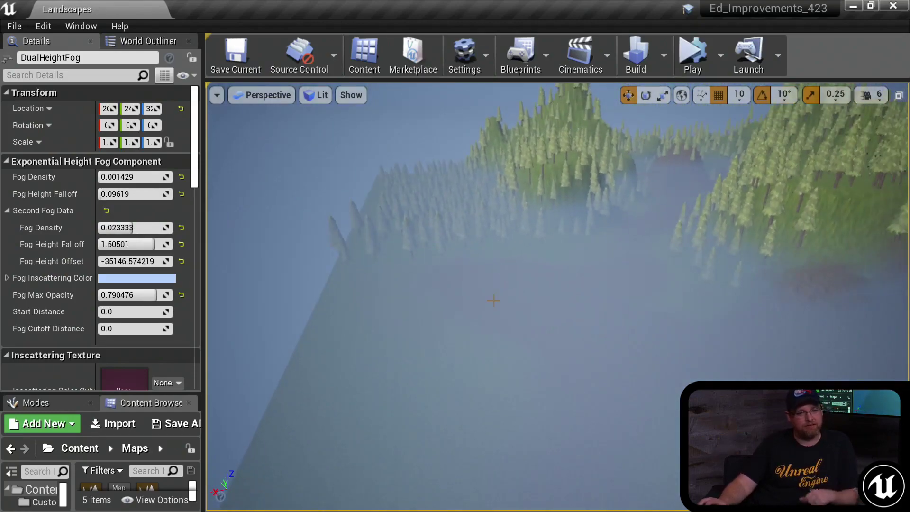
click(114, 226)
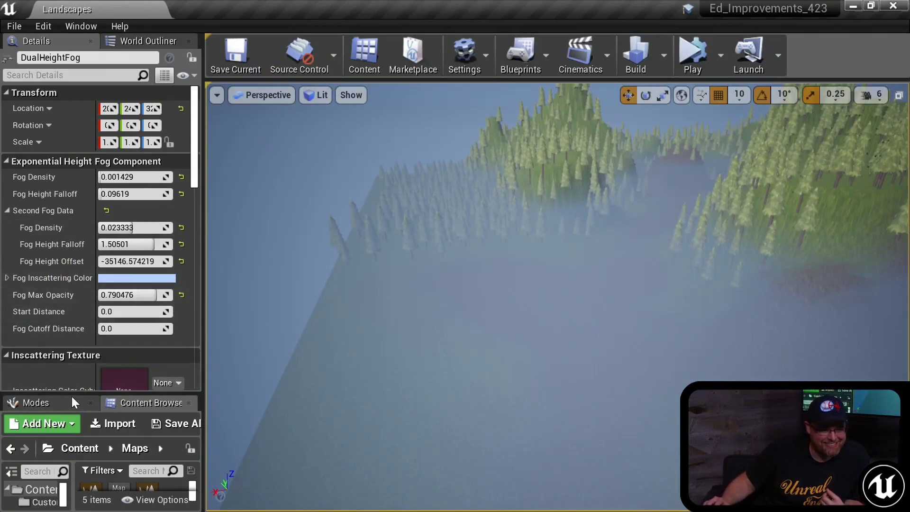
Step: Bring up the foliage painting settings with more room for them and the snowy mountain display in view
drag(72, 392, 72, 140)
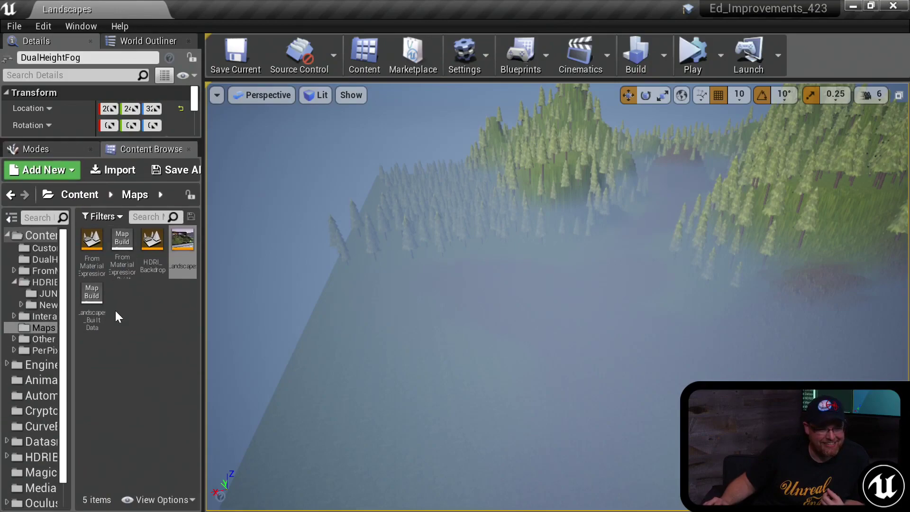
click(152, 244)
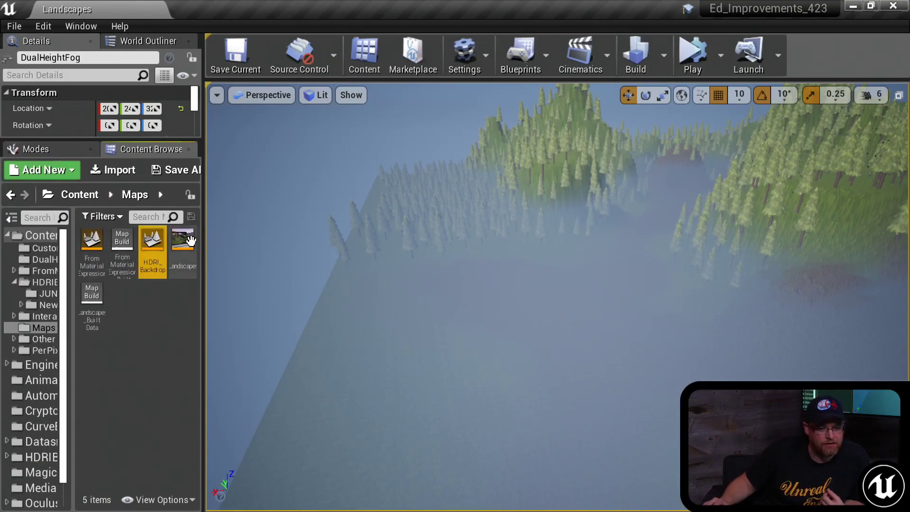
right_drag(215, 251, 440, 261)
key(w)
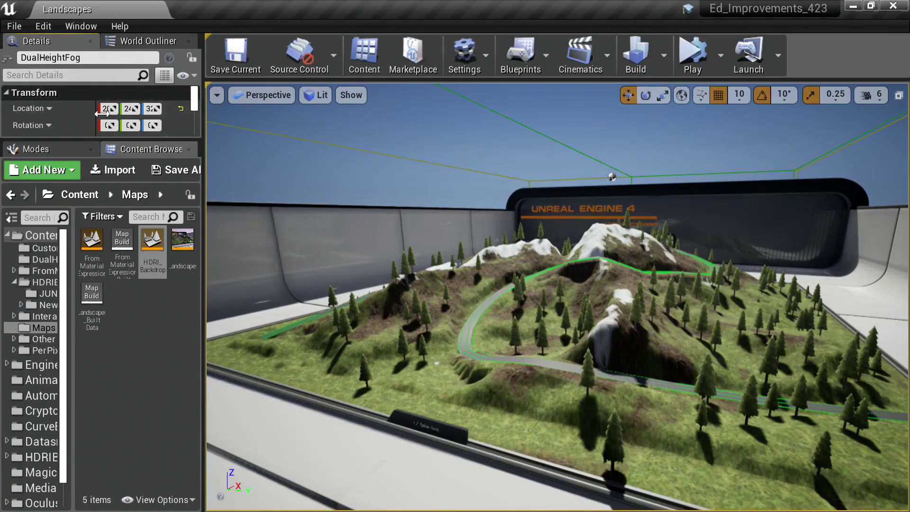
click(56, 154)
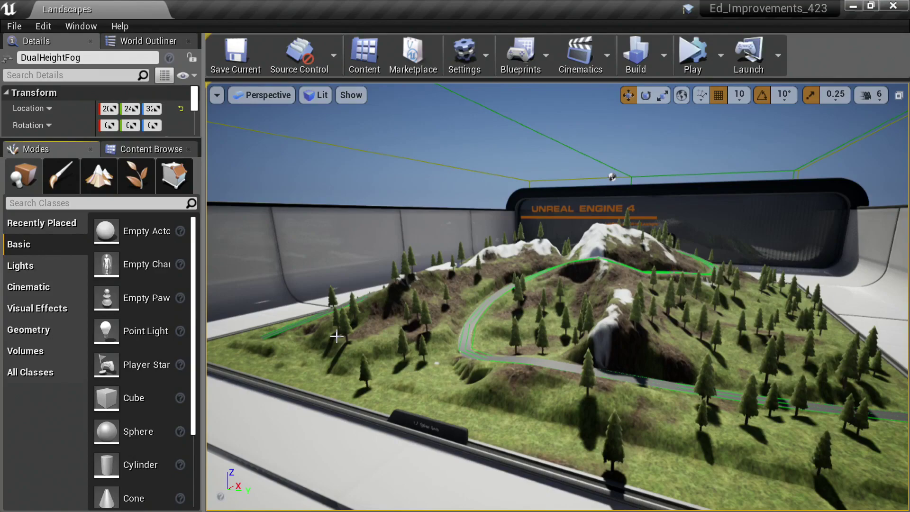
click(127, 167)
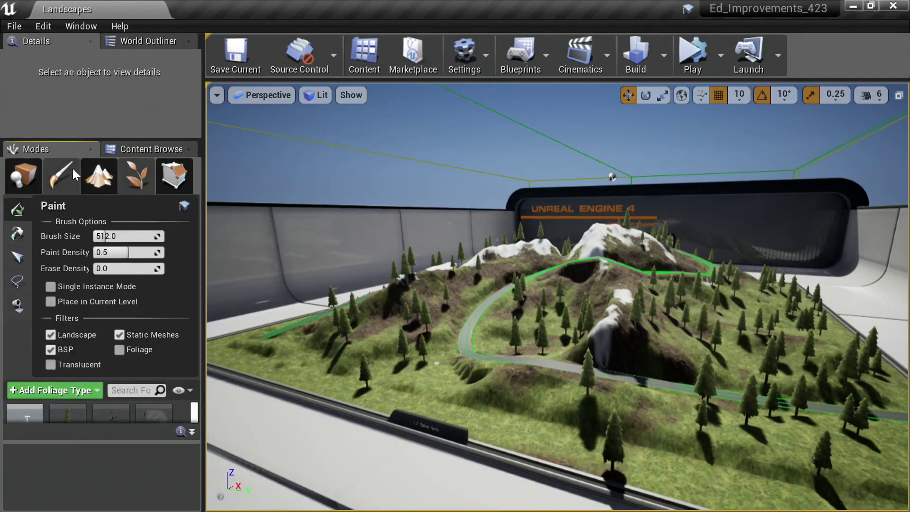
drag(78, 144, 72, 65)
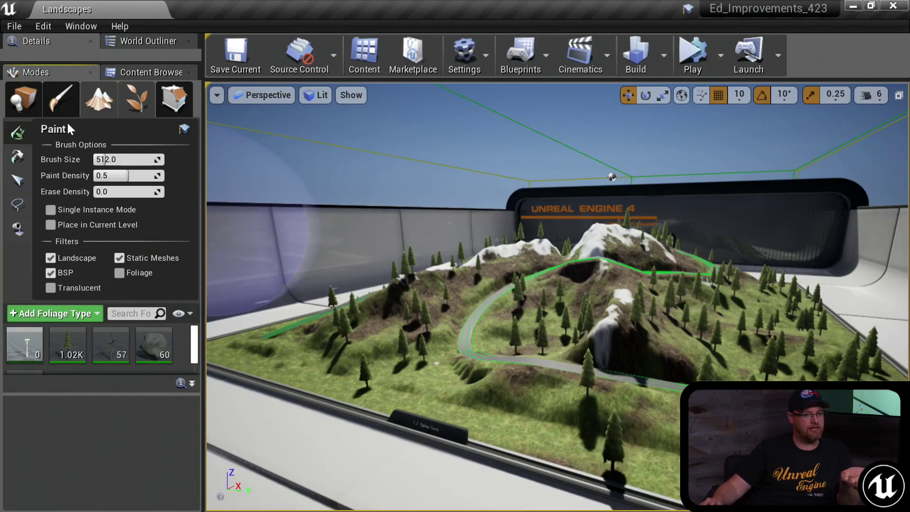
Step: Try sculpting a hill into Landscape_2 near the display's front edge with a brush size of 659.841431, and undo the sculpting
click(96, 99)
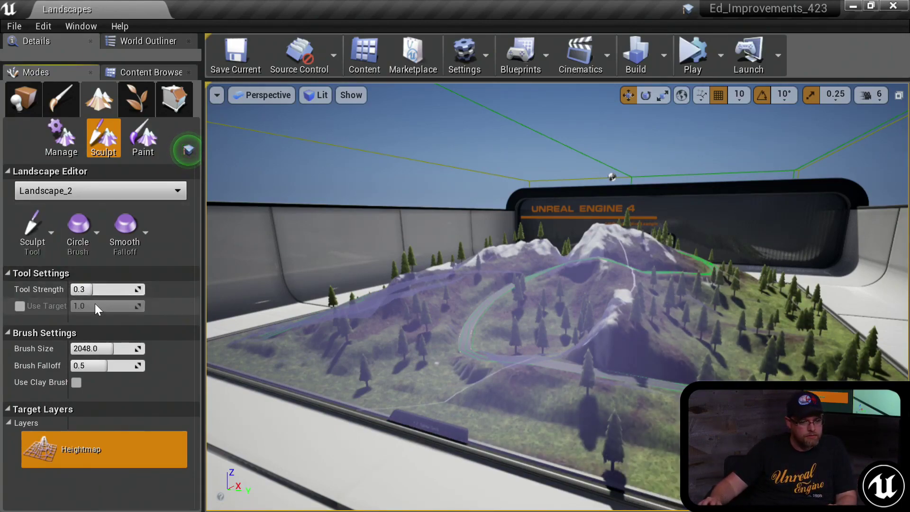
drag(95, 348, 79, 348)
drag(412, 360, 398, 417)
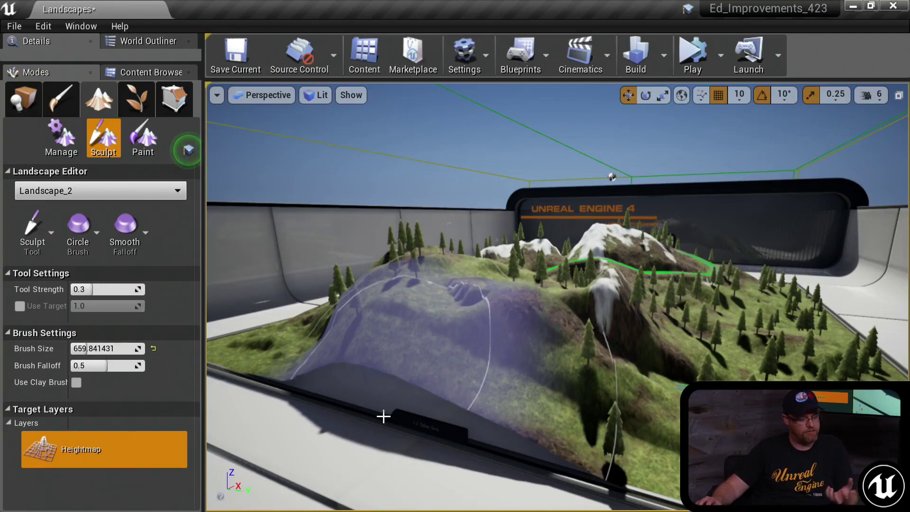
key(ctrl+z)
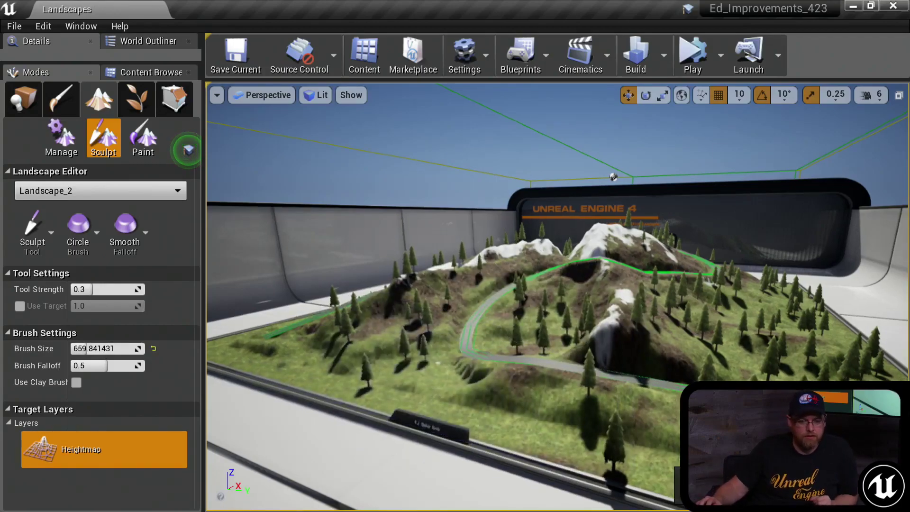
Step: Return to foliage painting and select the AF_DEMO_WindTurbine foliage type
right_drag(383, 416, 332, 436)
click(136, 102)
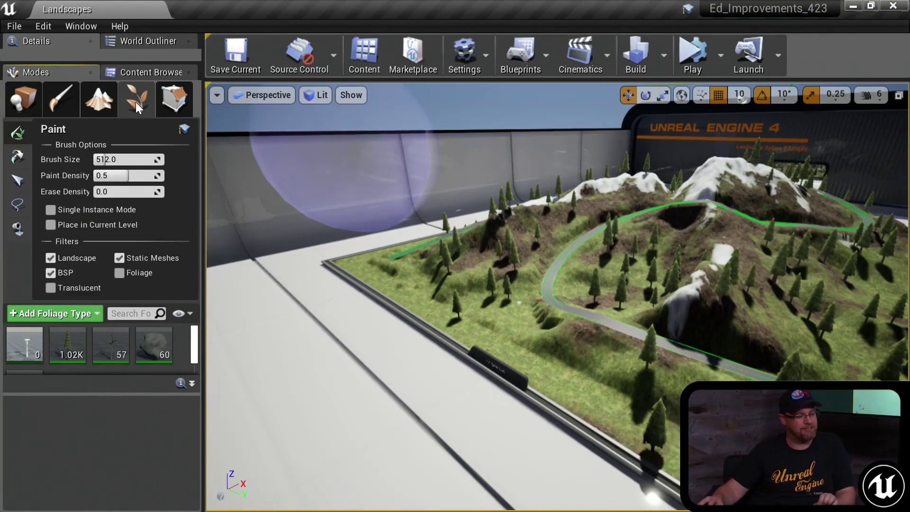
click(25, 342)
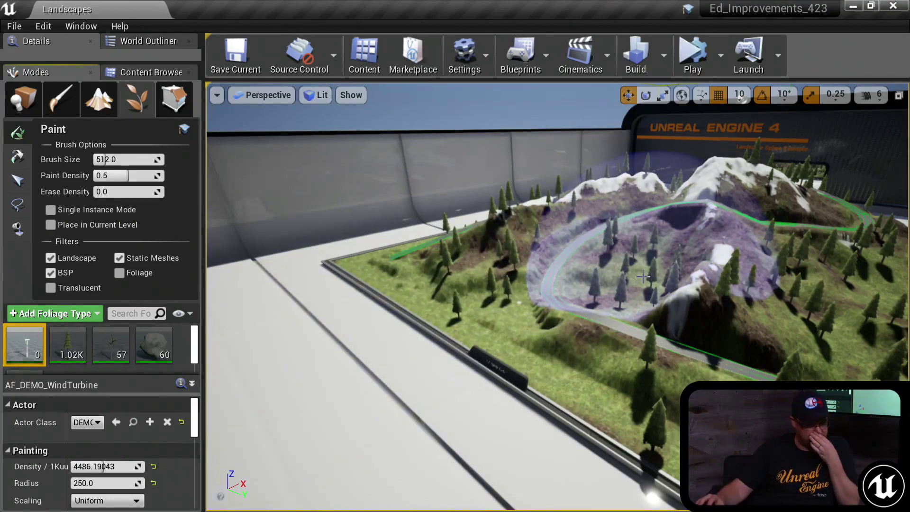
Step: Create an Actor Foliage type named NewActorFoliage in the Content/InteractiveFoliage folder
click(73, 319)
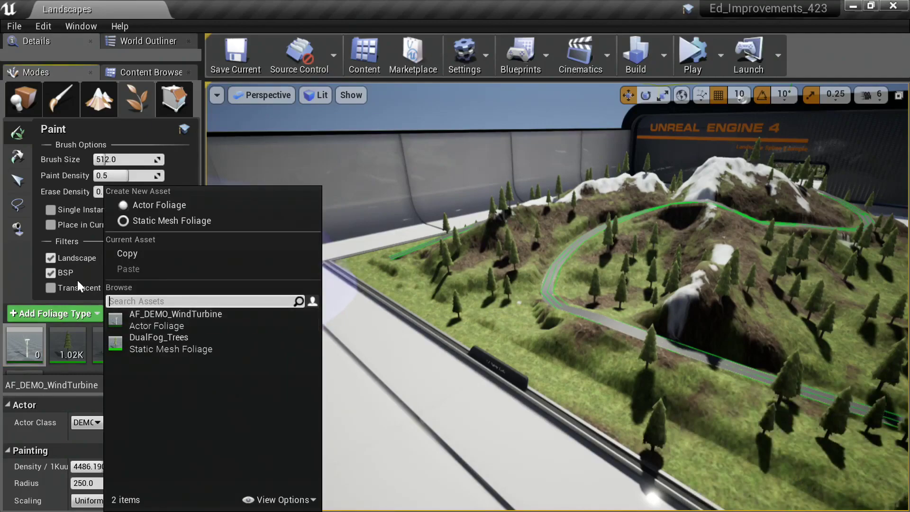
click(22, 294)
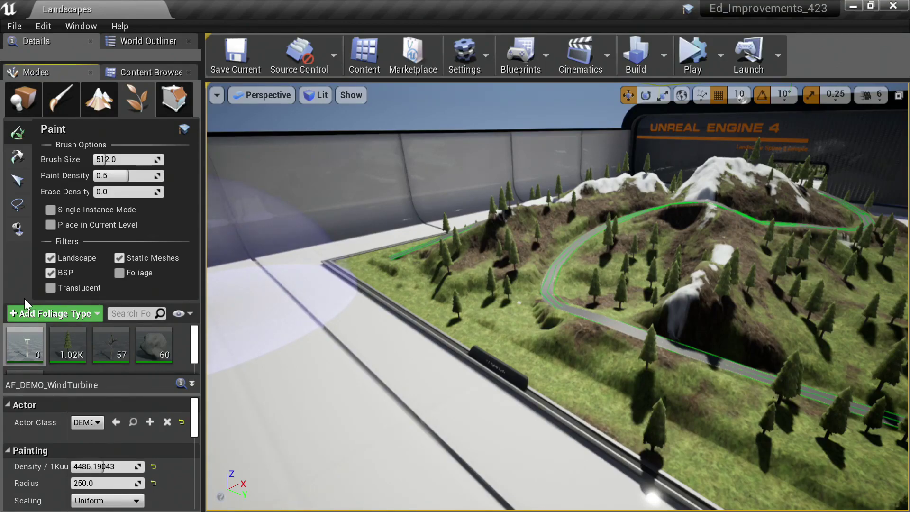
click(53, 315)
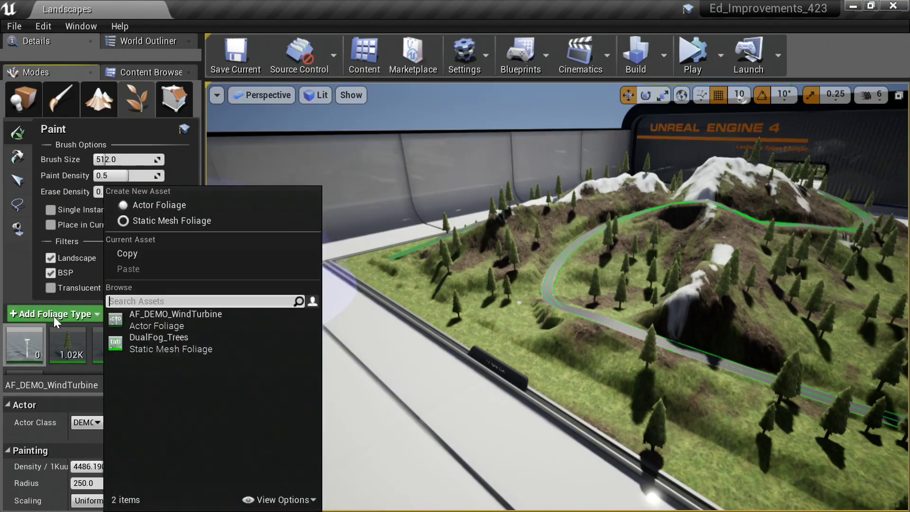
click(158, 208)
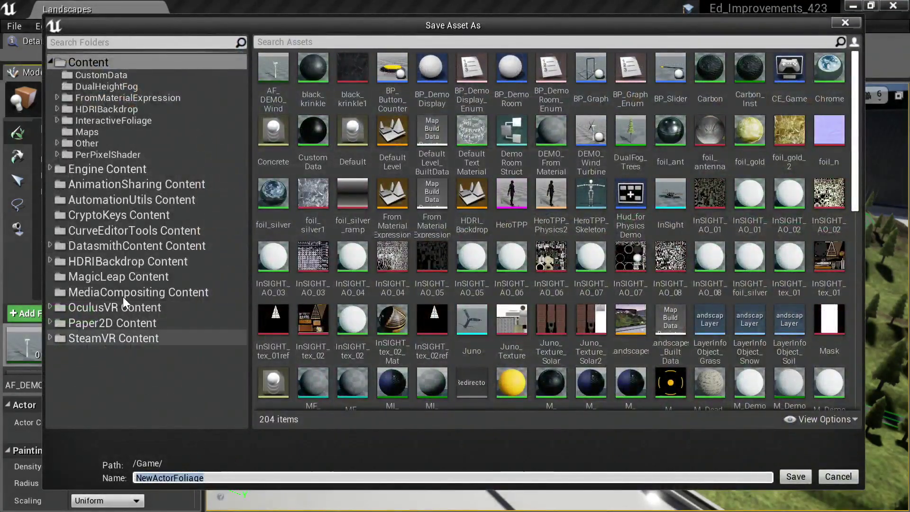
click(81, 63)
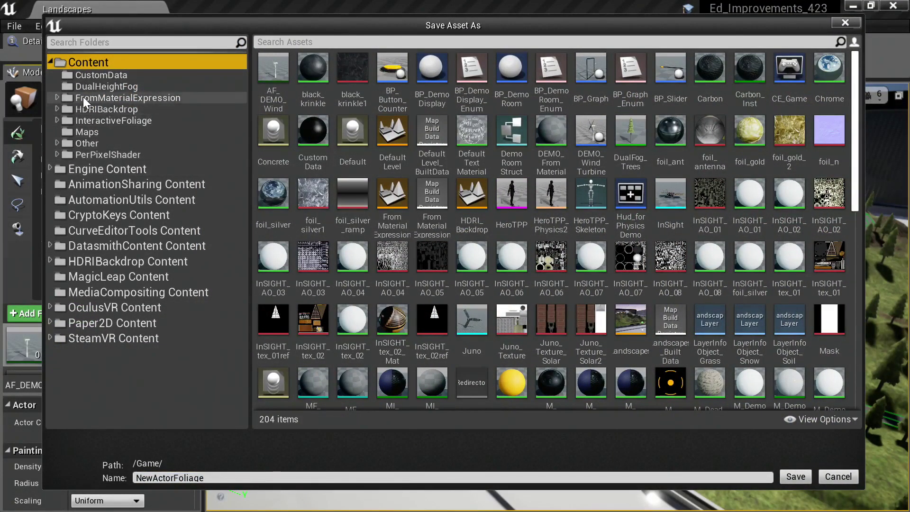
click(85, 123)
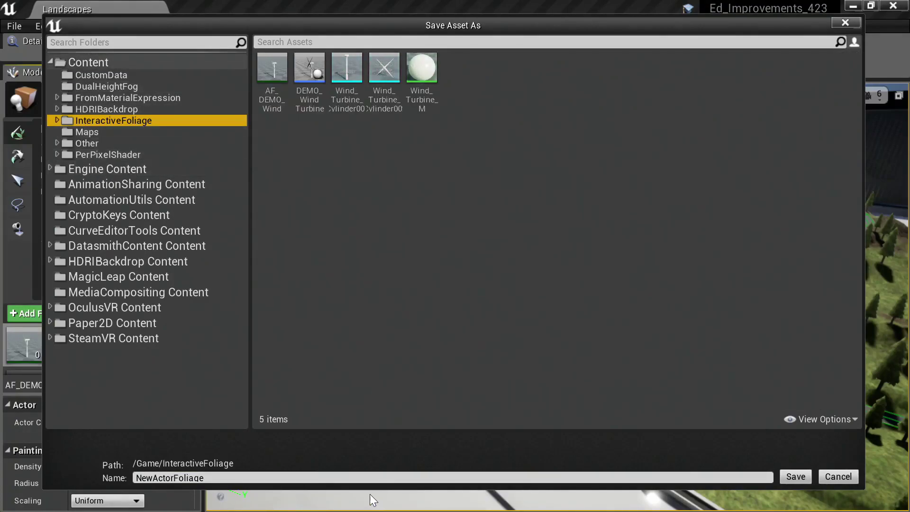
click(790, 473)
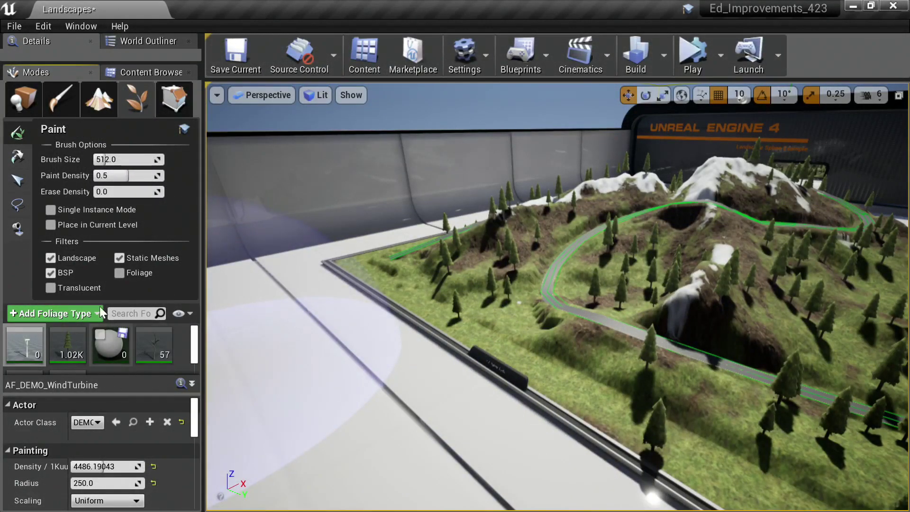
Step: Open the NewActorFoliage asset from the InteractiveFoliage folder and look at the available Actor Class choices
click(146, 74)
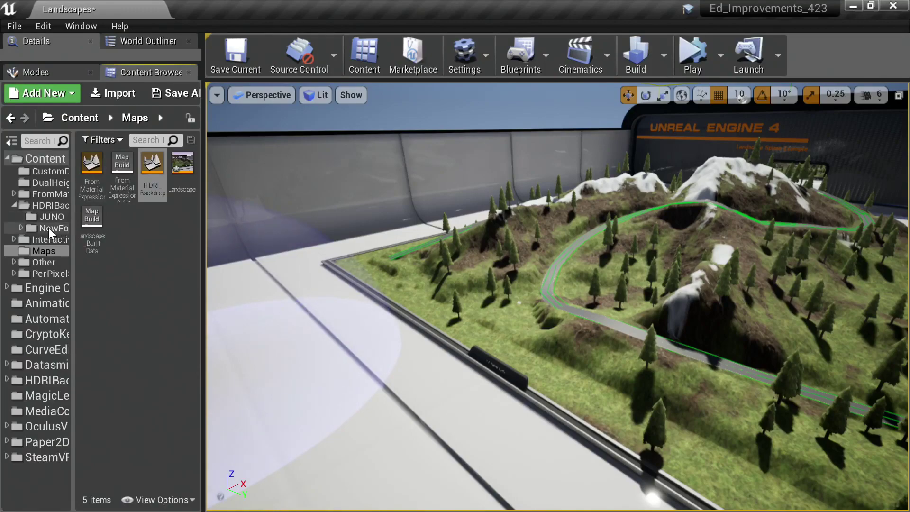
click(36, 239)
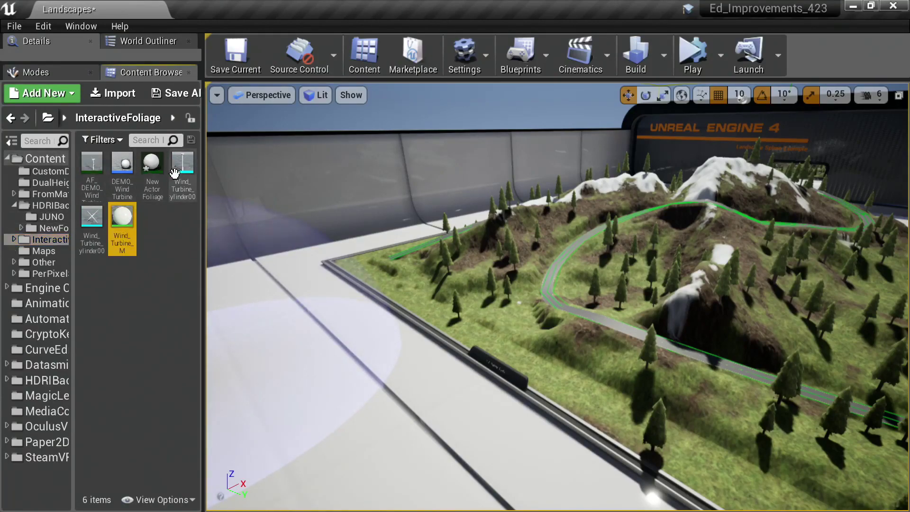
click(147, 168)
double_click(147, 168)
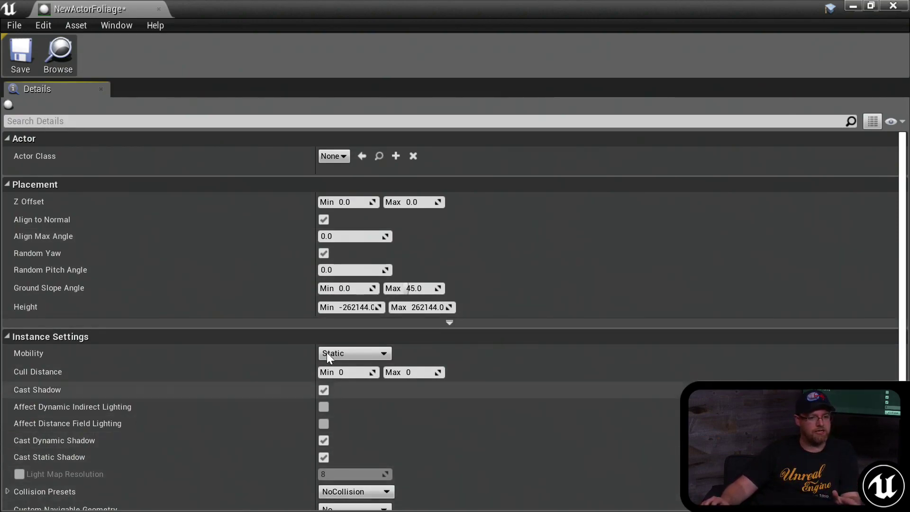
click(340, 159)
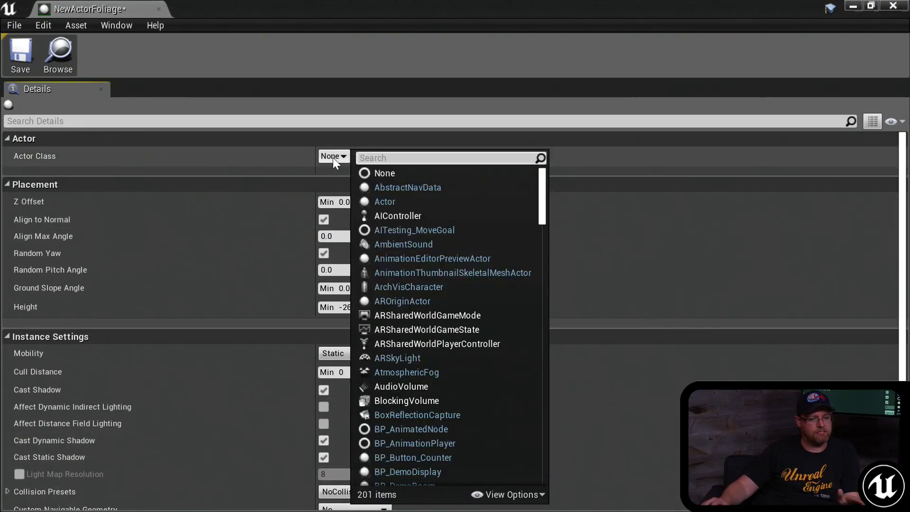
click(333, 157)
click(333, 157)
Step: Open the DEMO_WindTurbine blueprint from the InteractiveFoliage folder and examine the turbine model in its 3D view
drag(255, 4, 554, 230)
click(126, 204)
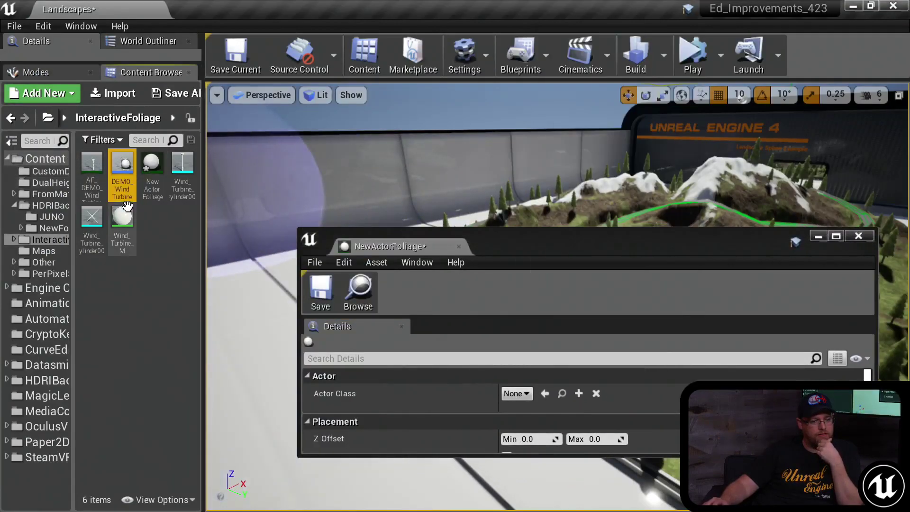
double_click(124, 204)
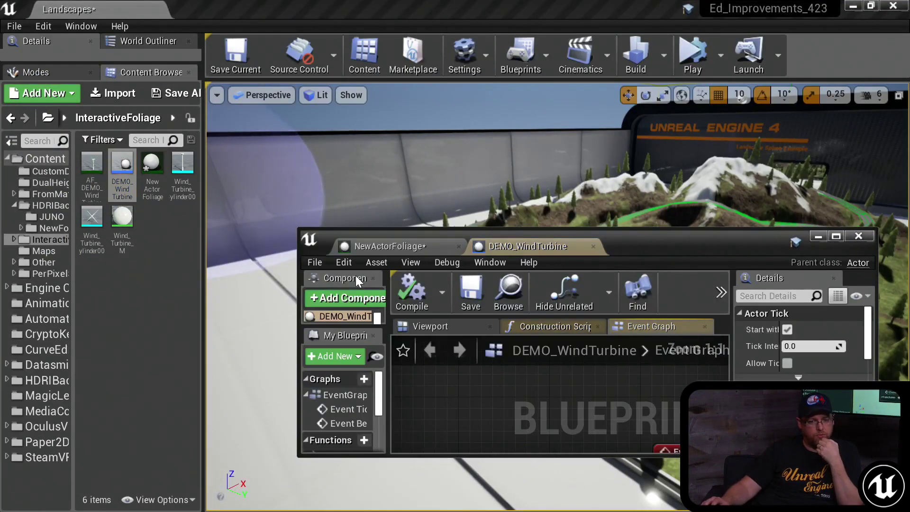
drag(684, 239, 624, 4)
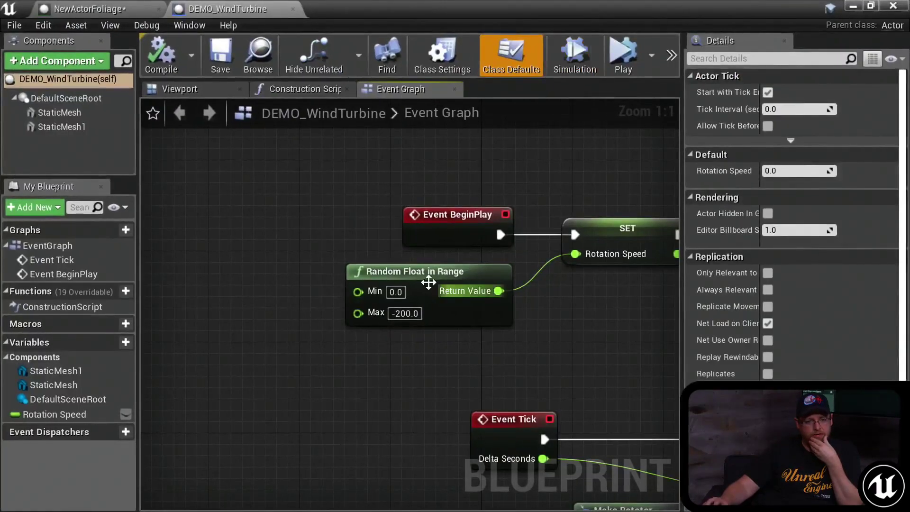
click(223, 89)
right_drag(285, 210, 332, 224)
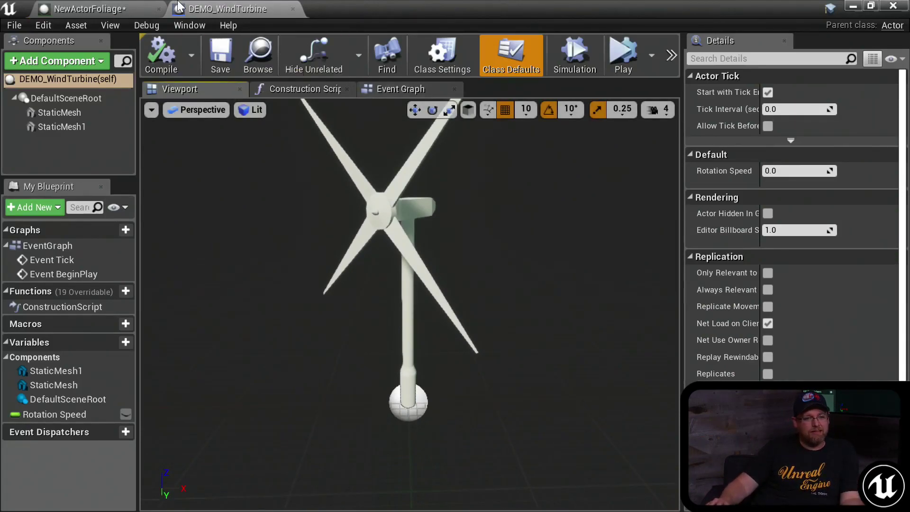
click(126, 4)
click(212, 7)
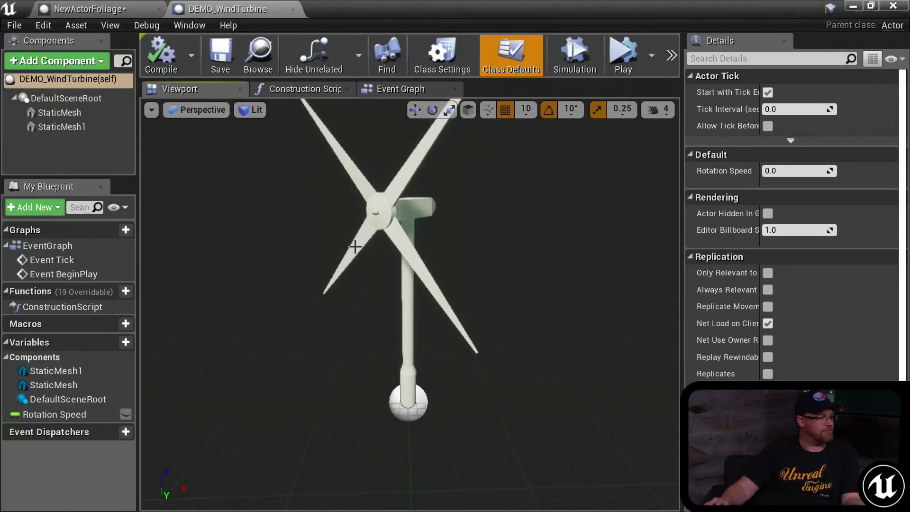
Step: Set NewActorFoliage's Actor Class to DEMO_WindTurbine and save the asset
click(95, 9)
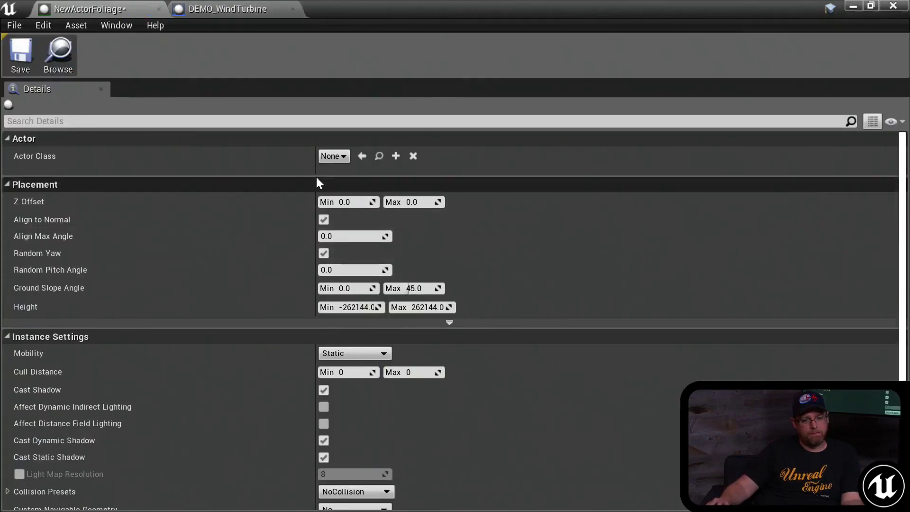
click(336, 156)
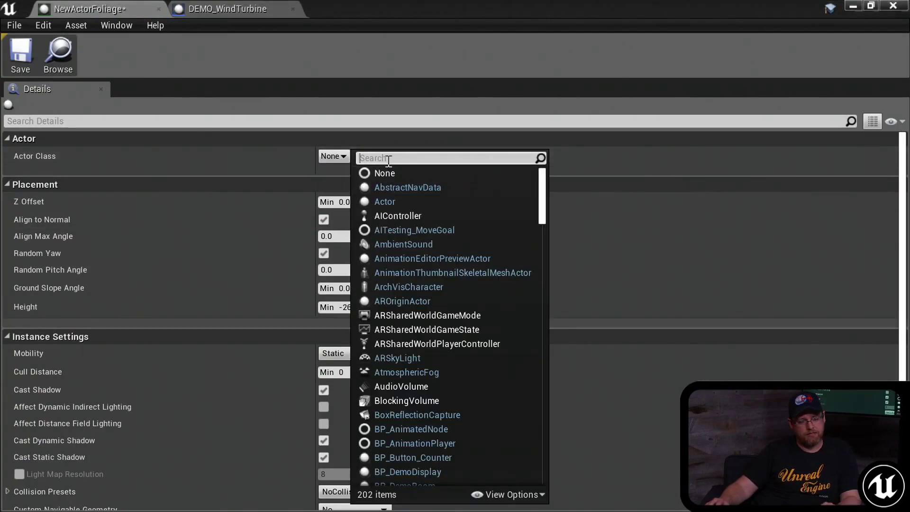
text(worl)
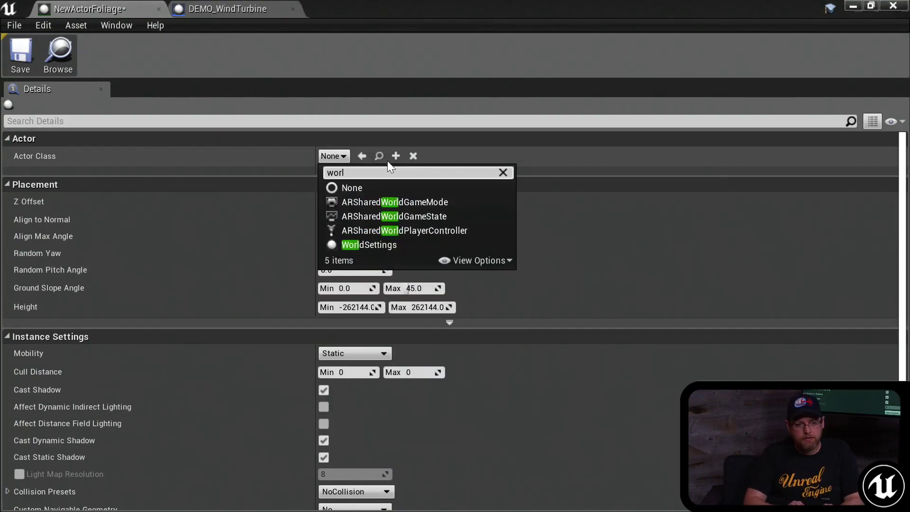
key(BackSpace)
key(BackSpace)
key(BackSpace)
key(BackSpace)
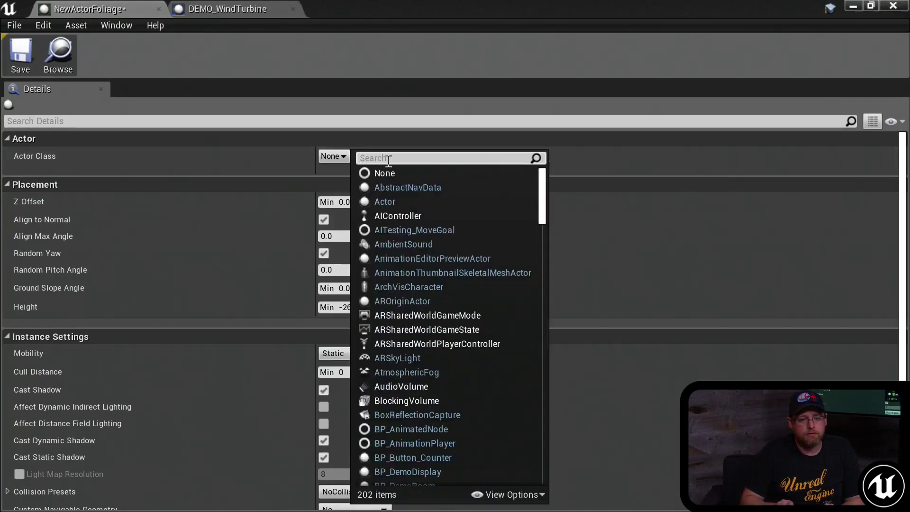
text(demo)
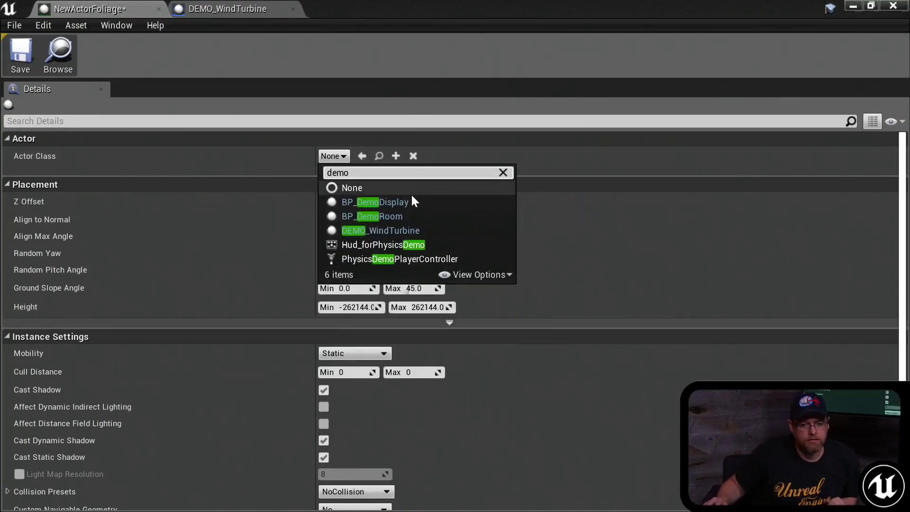
click(386, 231)
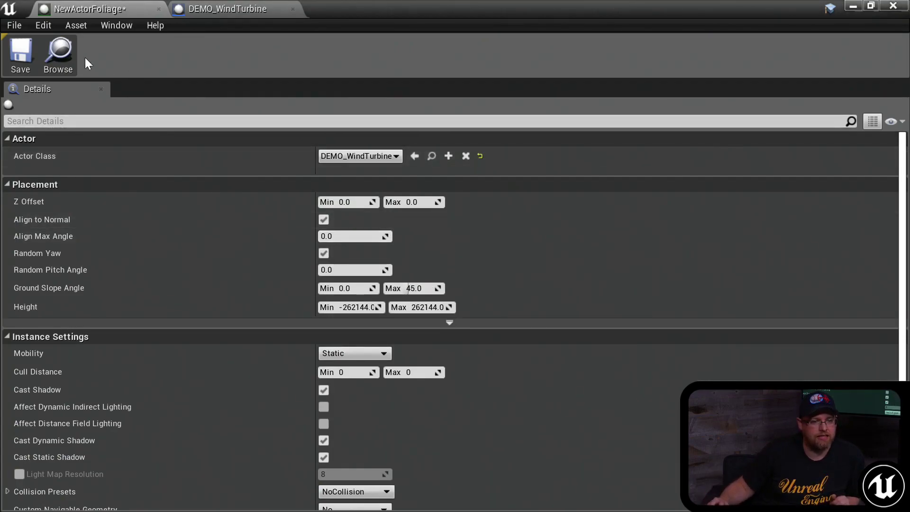
click(18, 55)
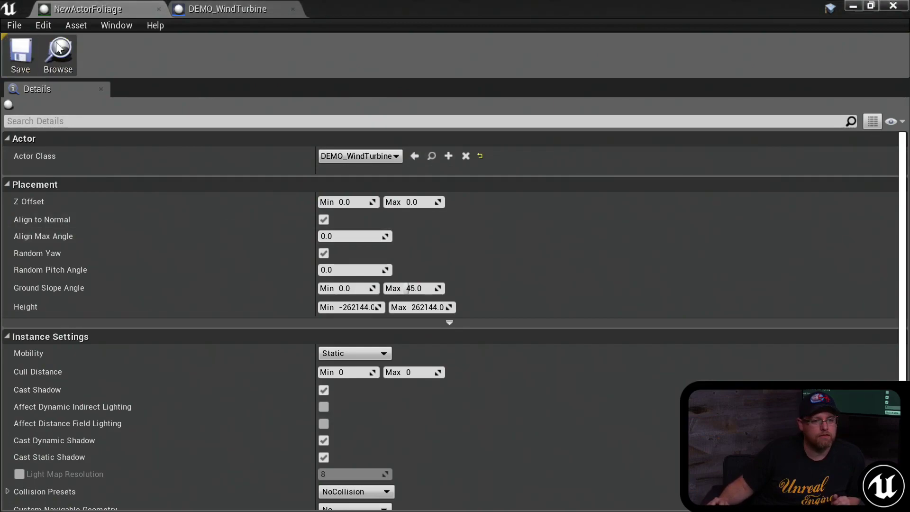
Step: Return to the level's foliage painting settings and enlarge the foliage type list to show every type
drag(328, 7, 0, 185)
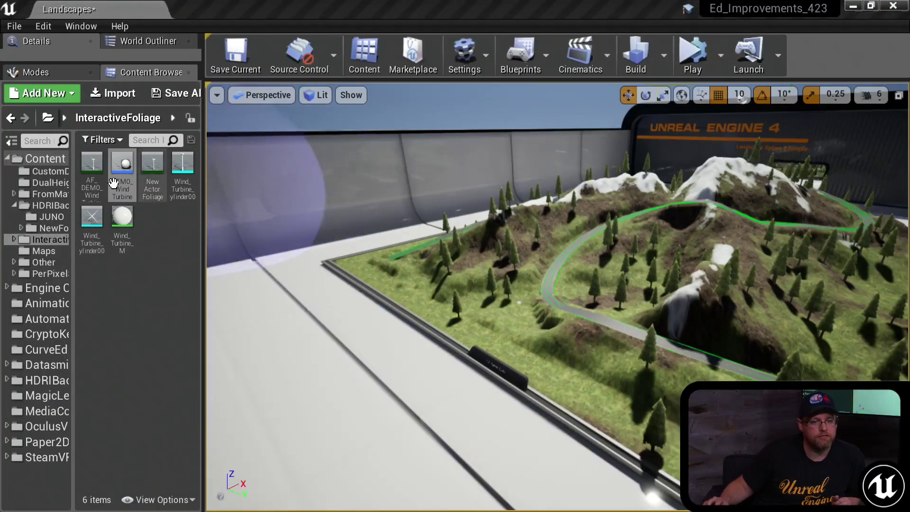
click(59, 73)
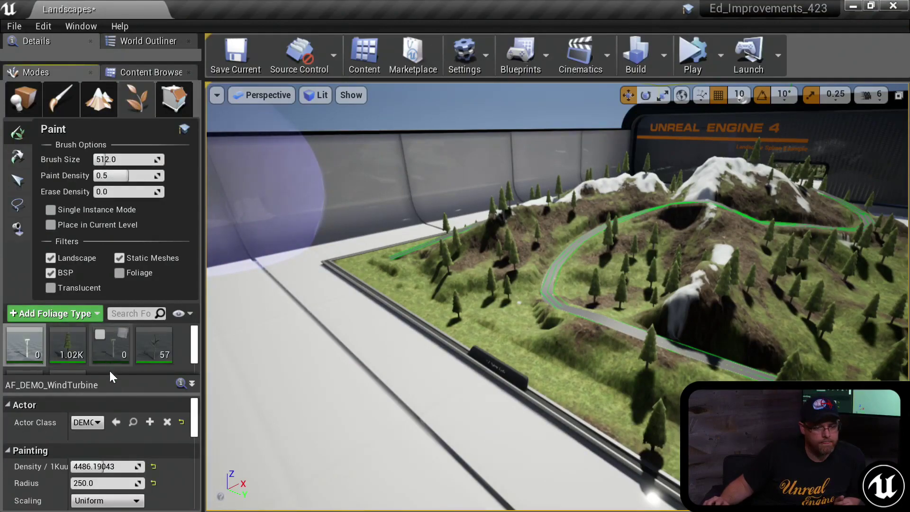
drag(102, 391, 101, 445)
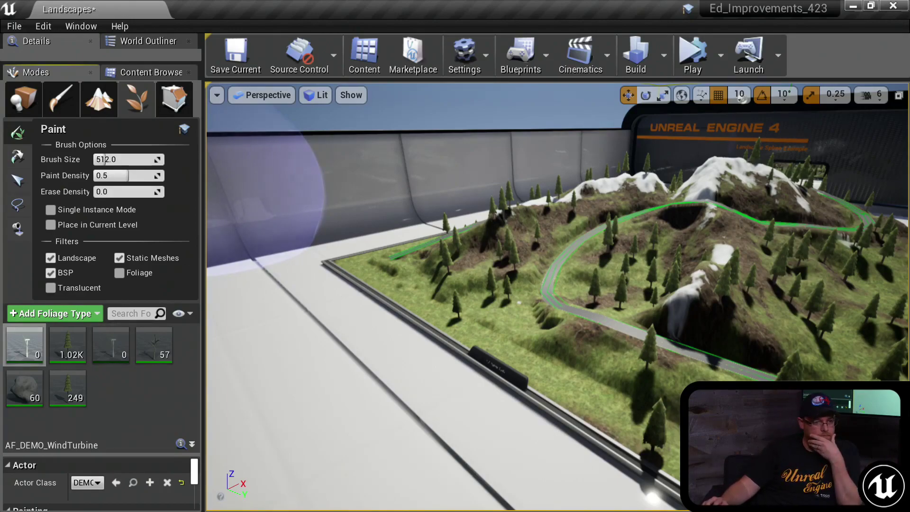
Step: Dock the Content Browser above the level viewport and try adding DEMO_WindTurbine to the foliage types
drag(141, 74, 535, 89)
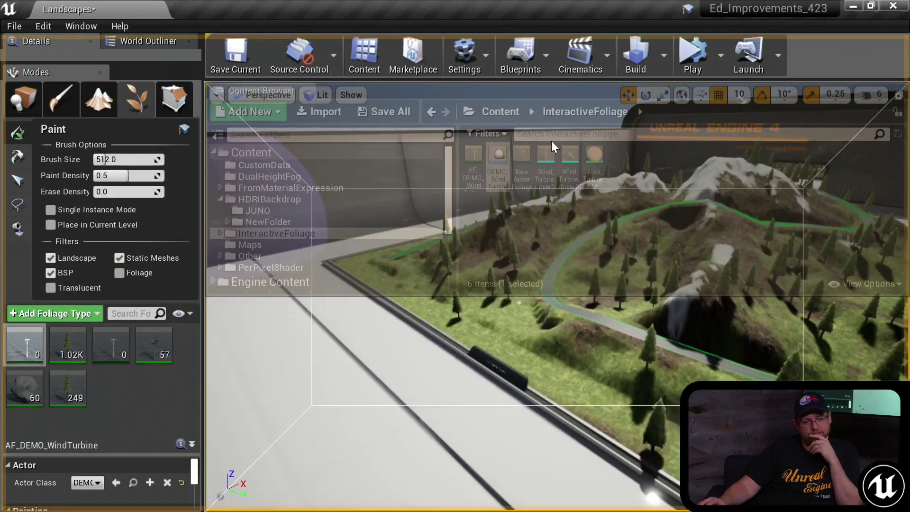
drag(552, 146, 559, 165)
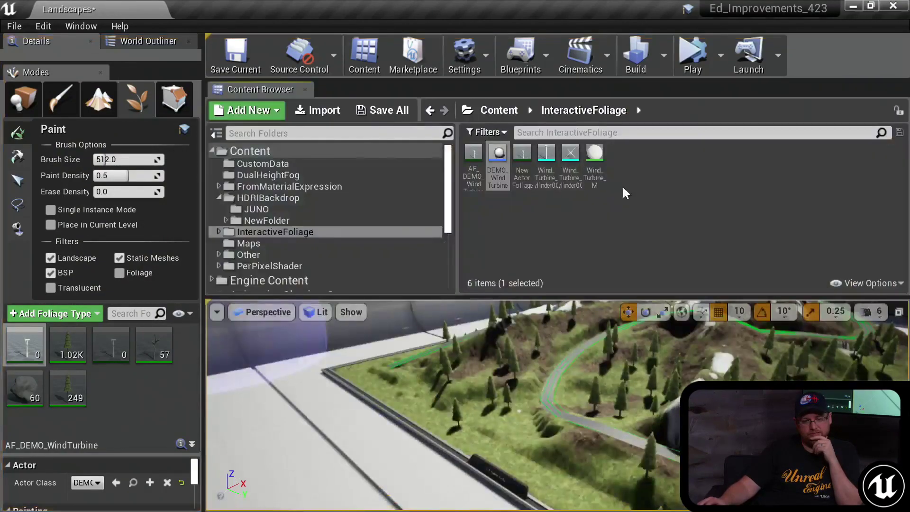
click(495, 153)
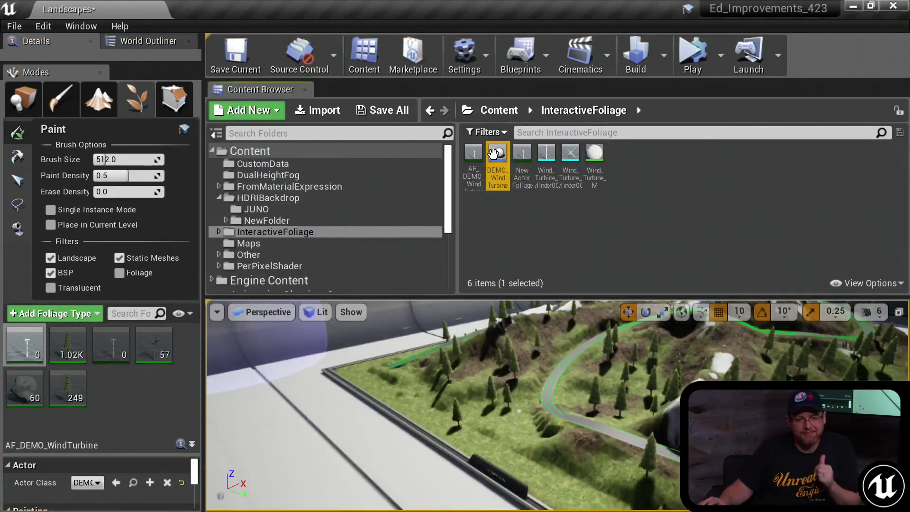
drag(494, 153, 141, 391)
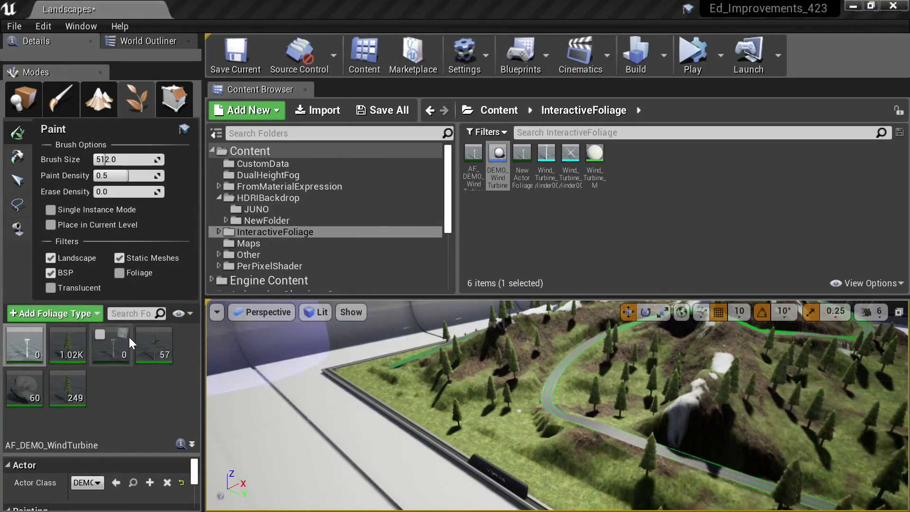
Step: Select NewActorFoliage, activate it for painting, and bring its painting and placement settings into view with more room
click(104, 348)
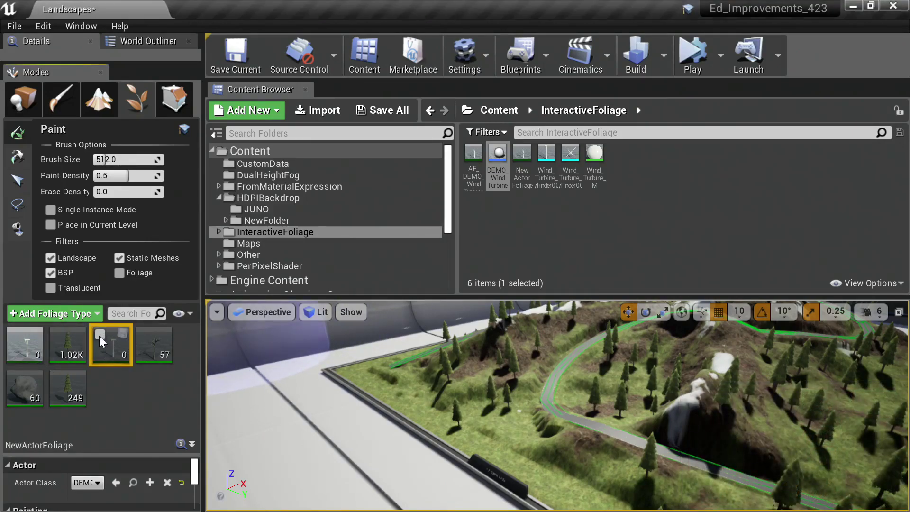
click(99, 335)
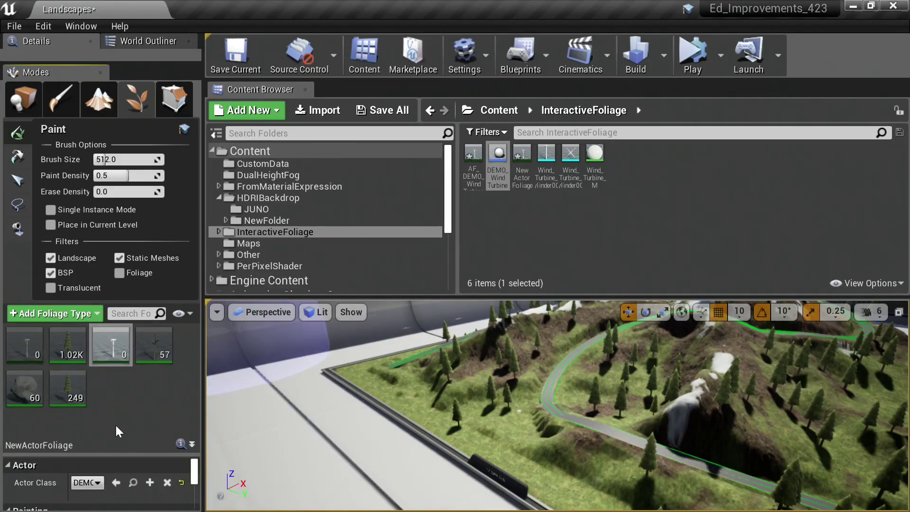
mouse_move(143, 329)
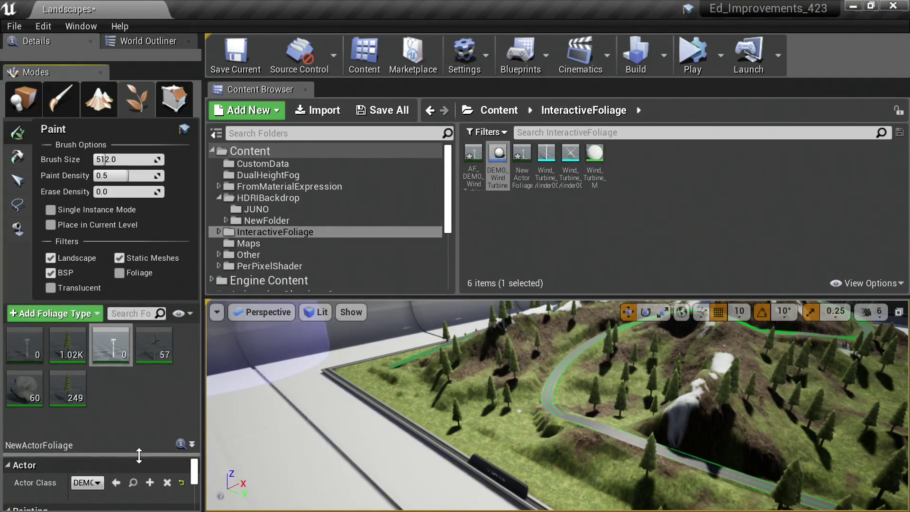
mouse_move(136, 451)
mouse_down()
mouse_move(139, 322)
mouse_move(141, 368)
mouse_up()
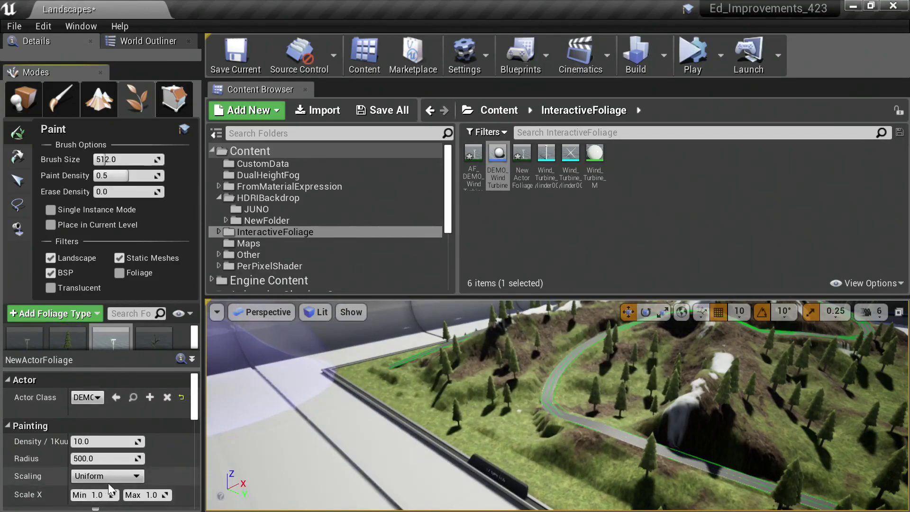
scroll(79, 474, down, 3)
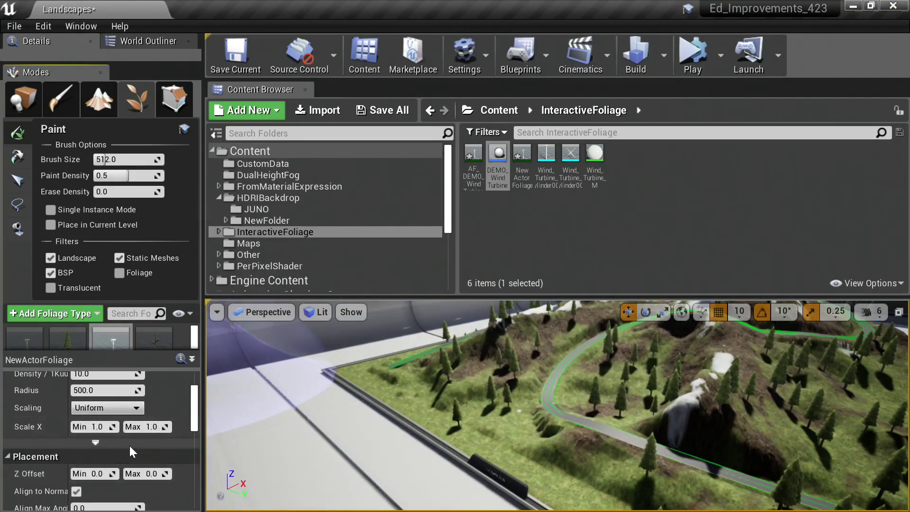
Step: Dock the Content Browser beside the World Outliner to free the viewport, and enlarge the foliage type list
scroll(94, 462, down, 4)
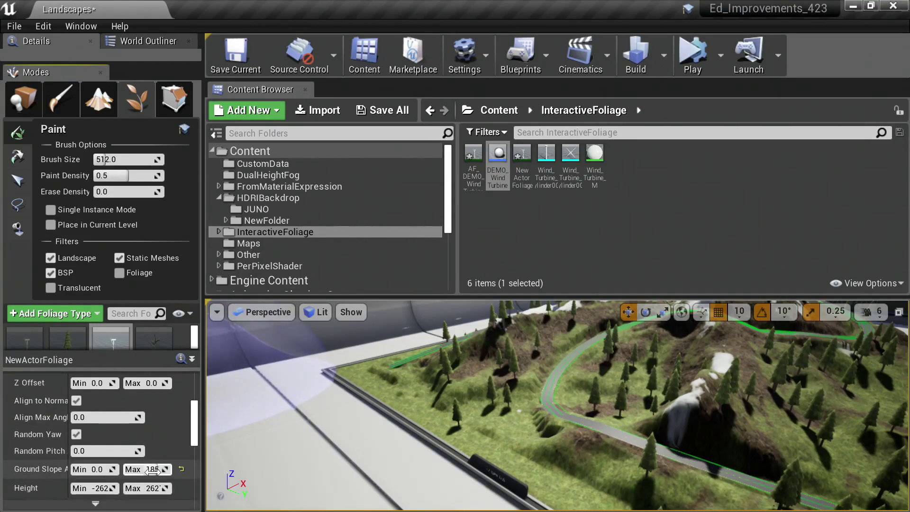
right_drag(478, 369, 341, 369)
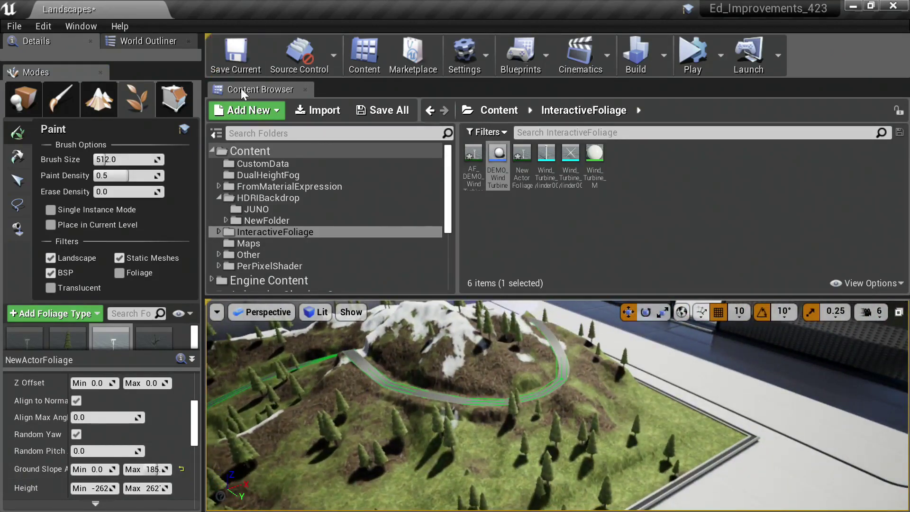
drag(241, 88, 136, 43)
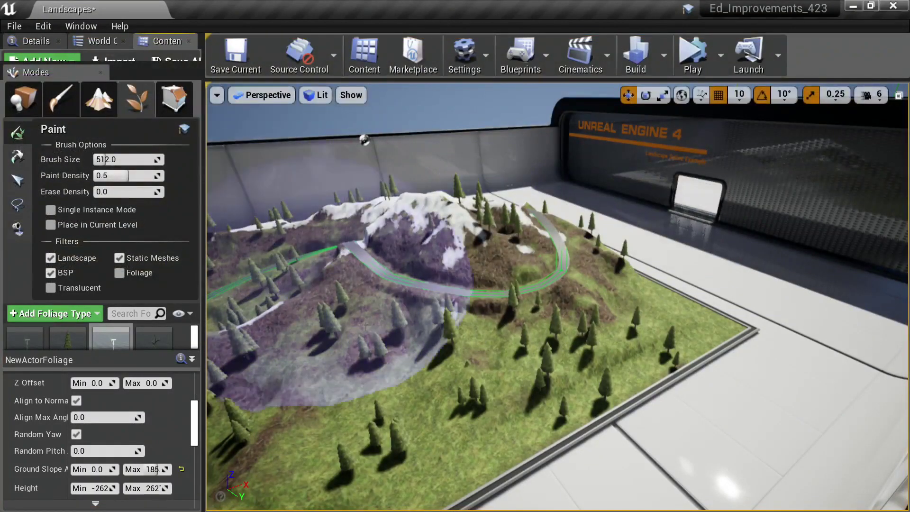
right_drag(406, 223, 406, 222)
right_drag(407, 139, 680, 115)
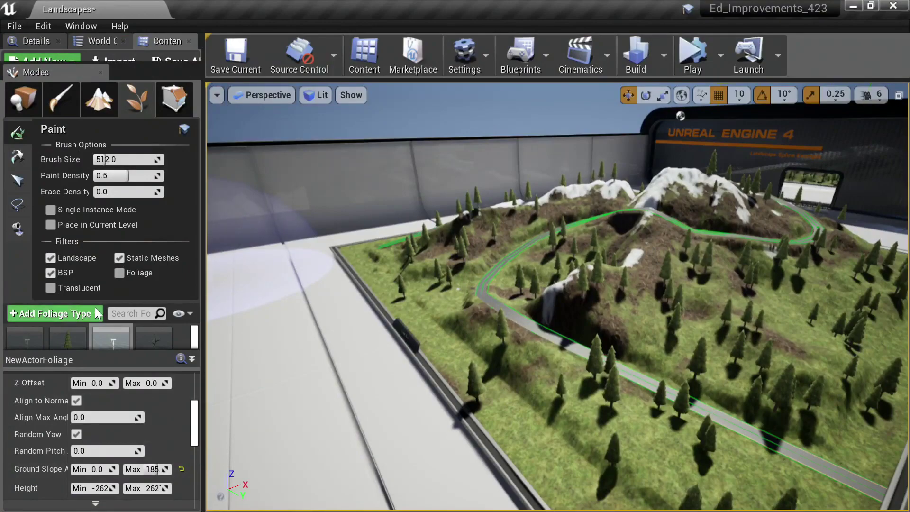
drag(96, 371, 96, 408)
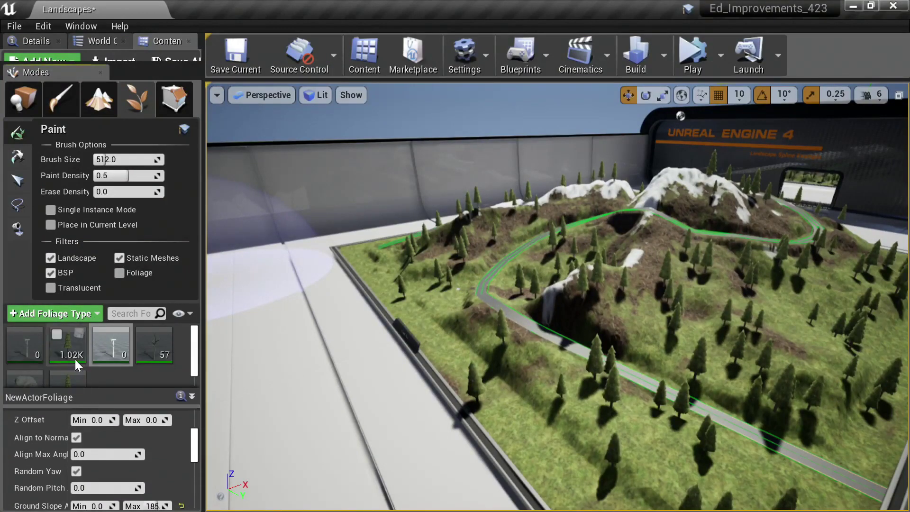
click(68, 344)
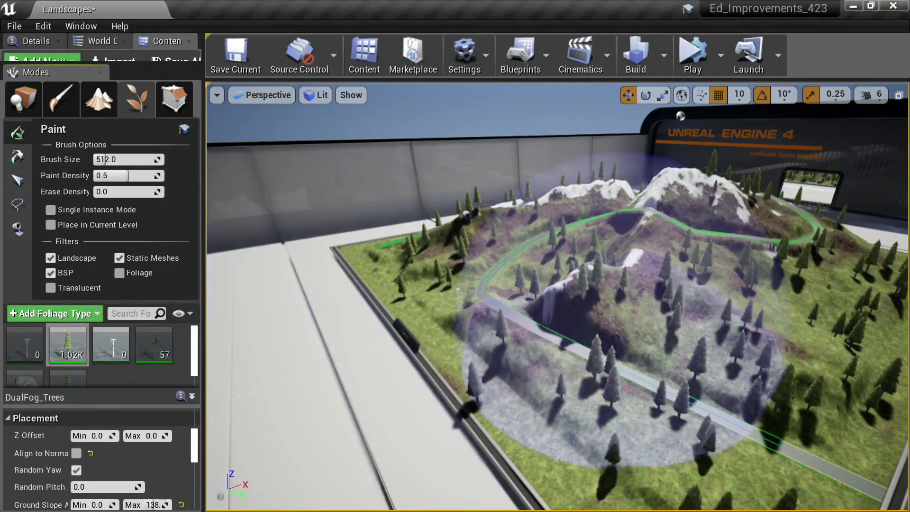
click(635, 303)
key(ctrl+z)
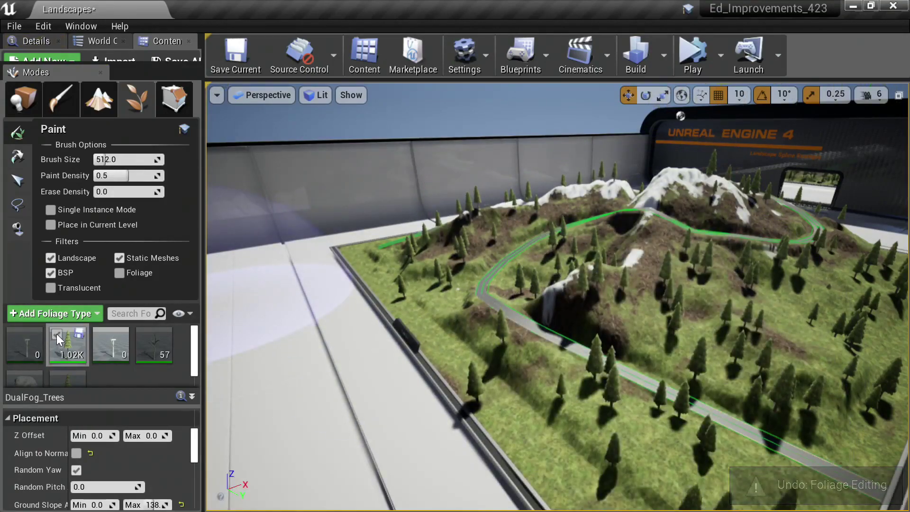
Step: Select the second tree foliage type, below DualFog_Trees, and erase trees from the grassy near side of the landscape
scroll(98, 351, down, 1)
click(56, 354)
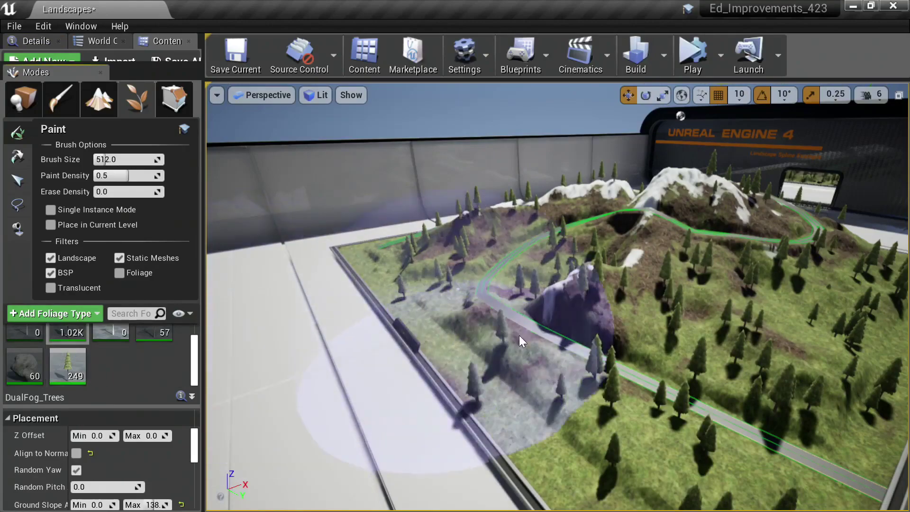
mouse_move(646, 289)
shift+mouse_down()
mouse_move(592, 283)
mouse_move(800, 260)
mouse_move(661, 375)
mouse_move(553, 347)
shift+mouse_up()
Step: Select the NewActorFoliage type and paint wind turbines across the cleared landscape
click(105, 331)
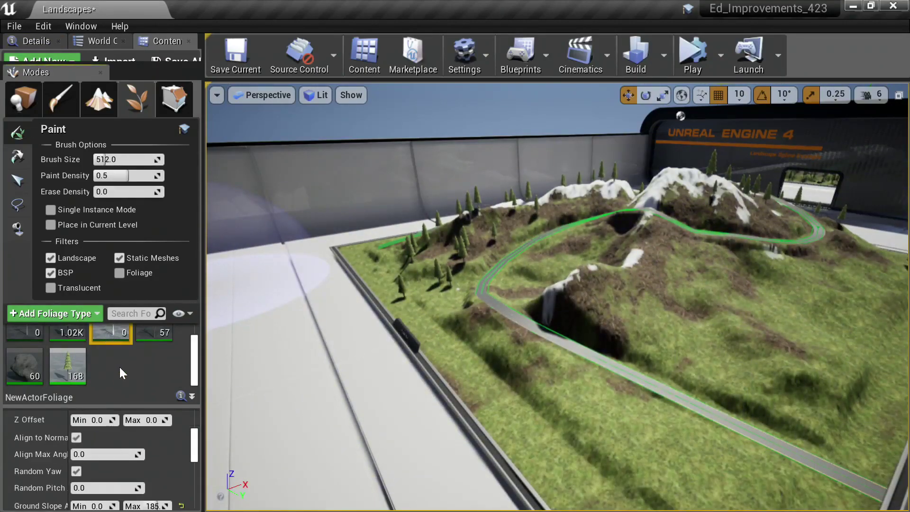
scroll(102, 374, up, 1)
scroll(91, 378, down, 1)
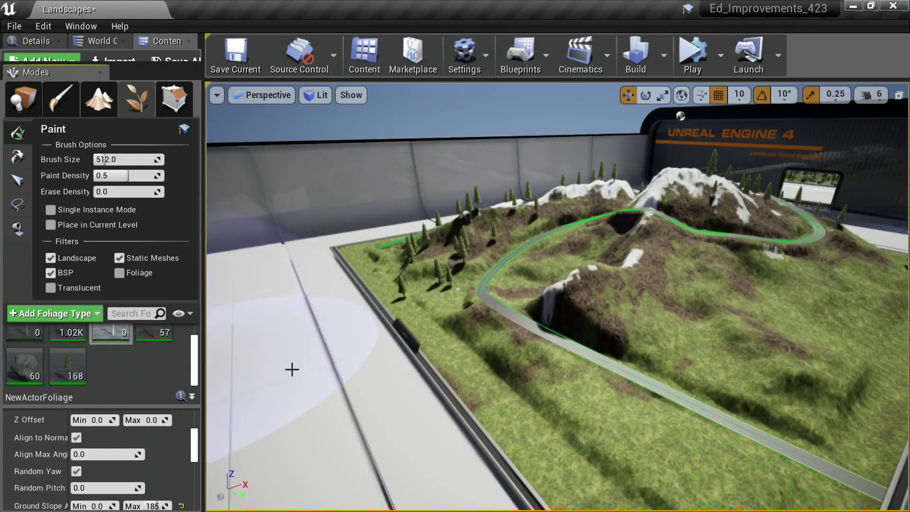
mouse_move(597, 251)
mouse_down()
mouse_move(720, 294)
mouse_move(808, 260)
mouse_move(603, 333)
mouse_move(470, 171)
mouse_move(594, 285)
mouse_move(754, 392)
mouse_move(709, 249)
mouse_up()
right_drag(709, 248, 654, 242)
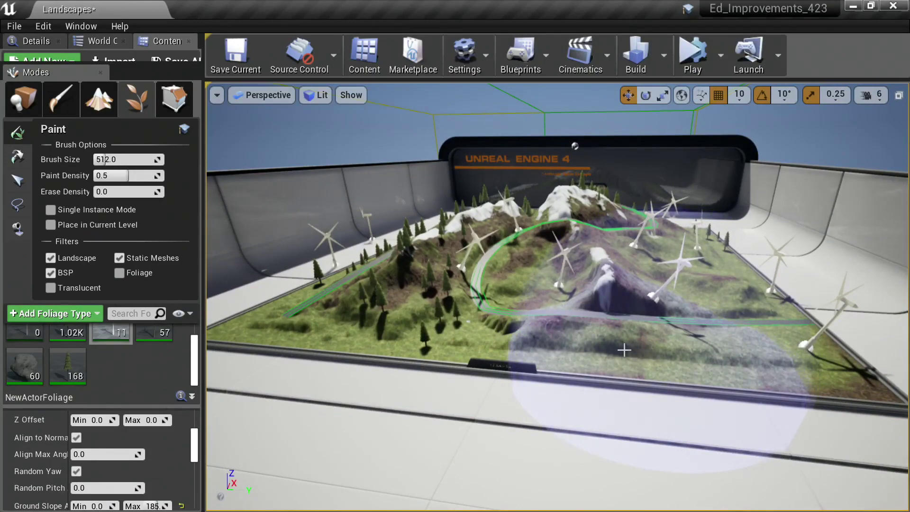
Step: Turn off Align to Normal for NewActorFoliage and erase all the painted wind turbines
click(75, 438)
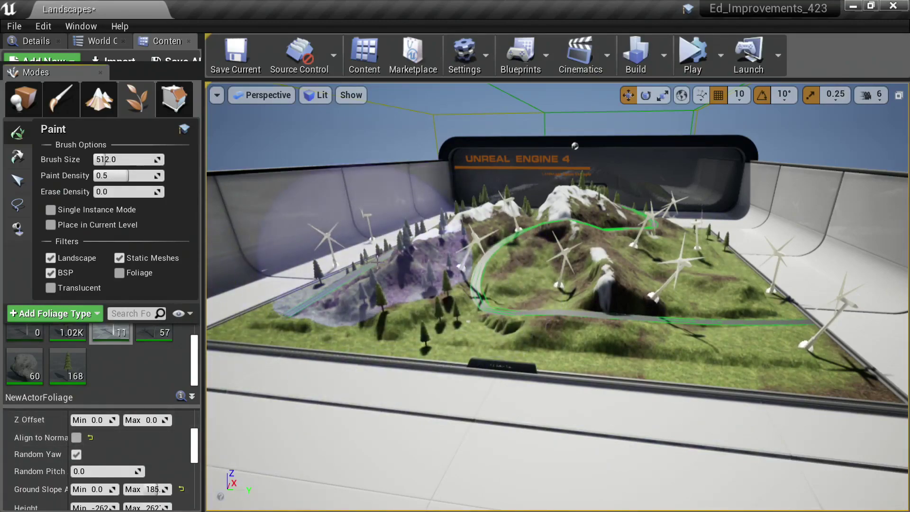
shift+click(414, 262)
mouse_move(427, 230)
shift+mouse_down()
mouse_move(488, 244)
mouse_move(592, 204)
mouse_move(664, 266)
mouse_move(664, 249)
mouse_move(611, 227)
mouse_move(484, 214)
mouse_move(417, 222)
mouse_move(361, 250)
shift+mouse_up()
mouse_move(361, 250)
right_down()
mouse_move(379, 241)
mouse_move(549, 318)
right_up()
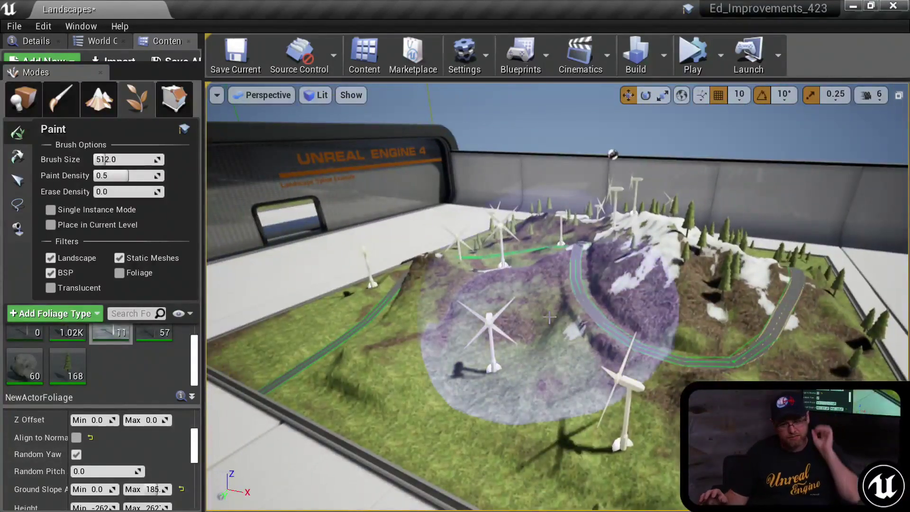
mouse_move(549, 319)
shift+mouse_down()
mouse_move(582, 360)
mouse_move(630, 279)
mouse_move(665, 281)
mouse_move(678, 239)
mouse_move(592, 203)
mouse_move(488, 195)
mouse_move(379, 280)
shift+mouse_up()
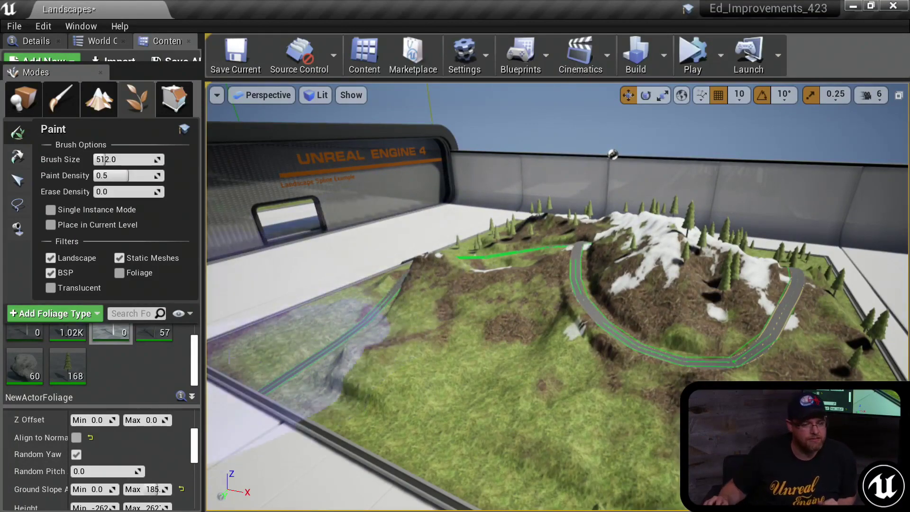
Step: Turn off Random Yaw for NewActorFoliage and set its painting density to about 508
click(76, 454)
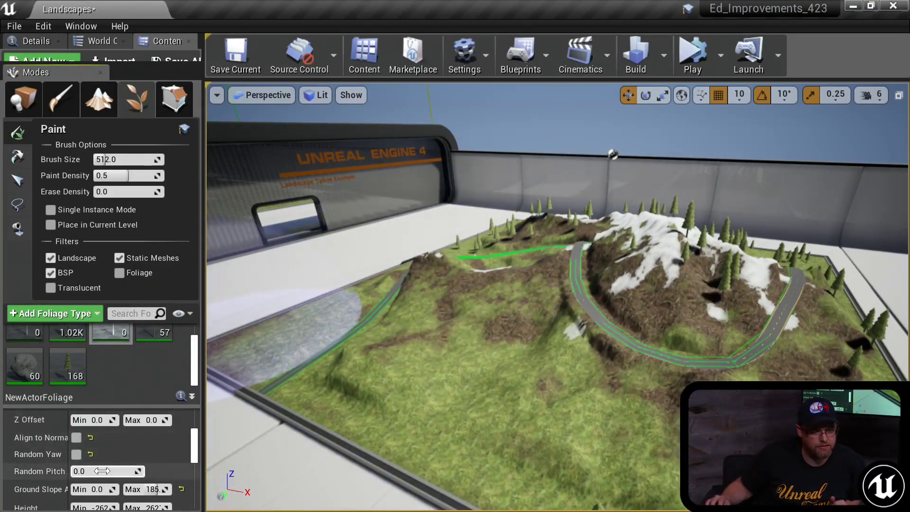
scroll(103, 474, up, 4)
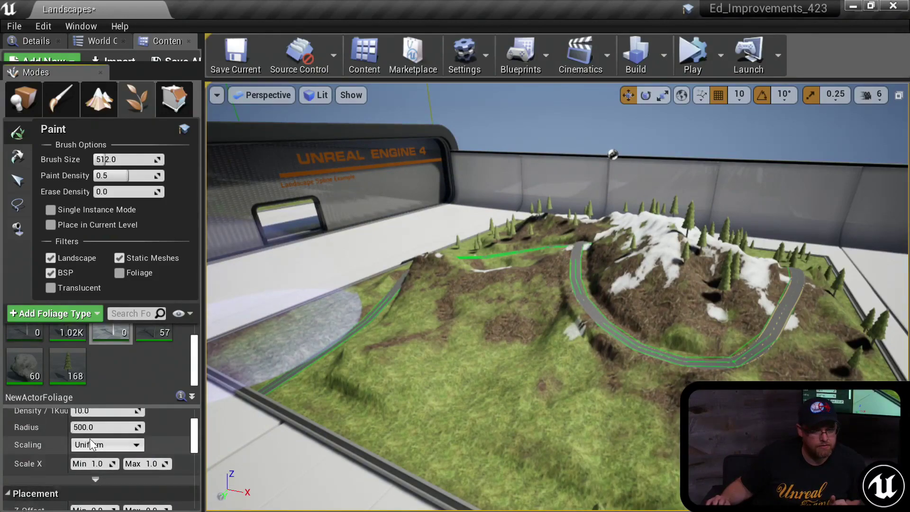
scroll(92, 444, up, 1)
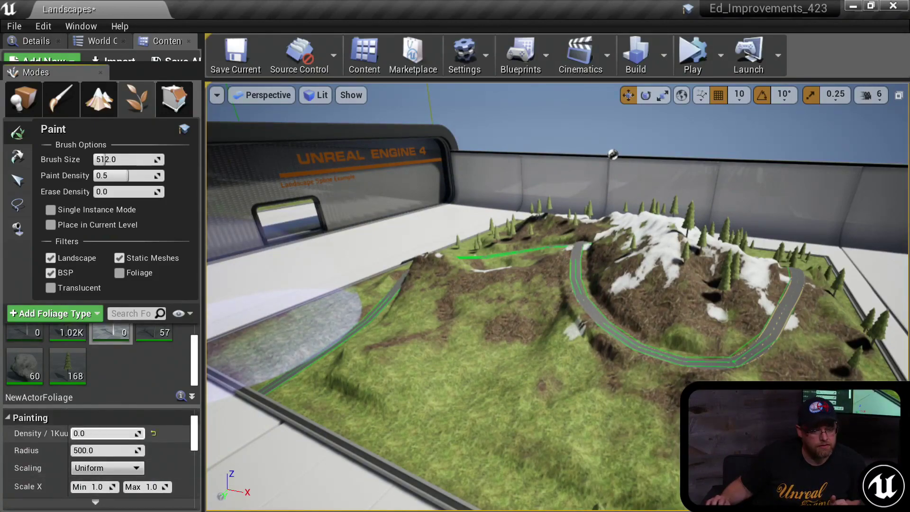
Step: Paint wind turbines across the landscape again and start simulating the level
mouse_move(284, 323)
mouse_down()
mouse_move(335, 349)
mouse_move(630, 325)
mouse_move(705, 303)
mouse_up()
mouse_move(706, 303)
right_down()
mouse_move(805, 303)
mouse_move(644, 344)
right_up()
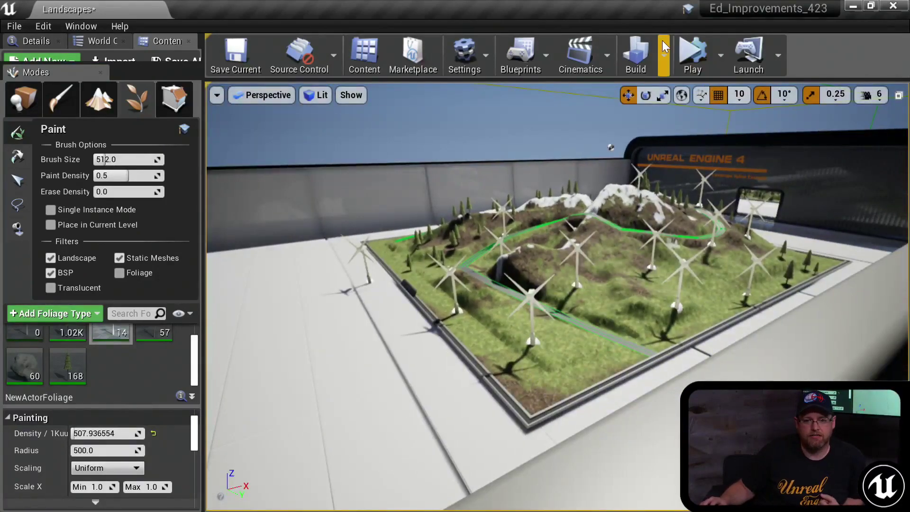
click(690, 50)
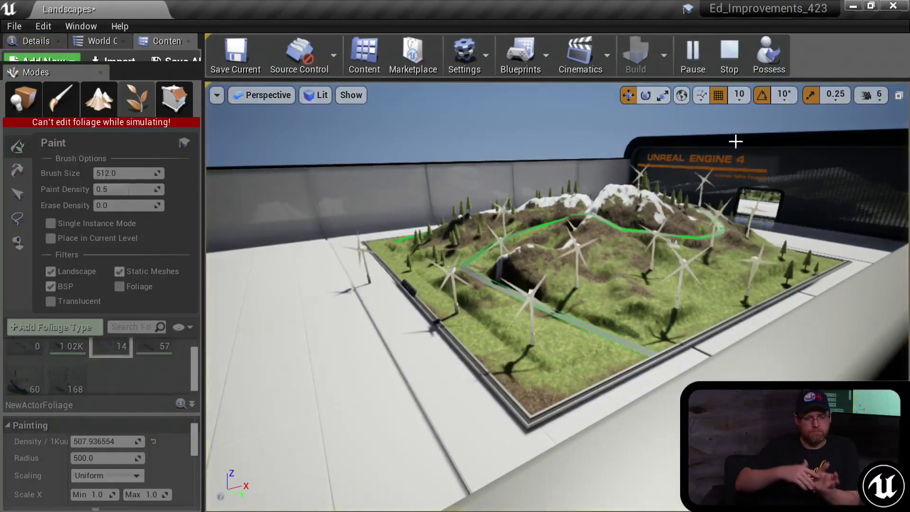